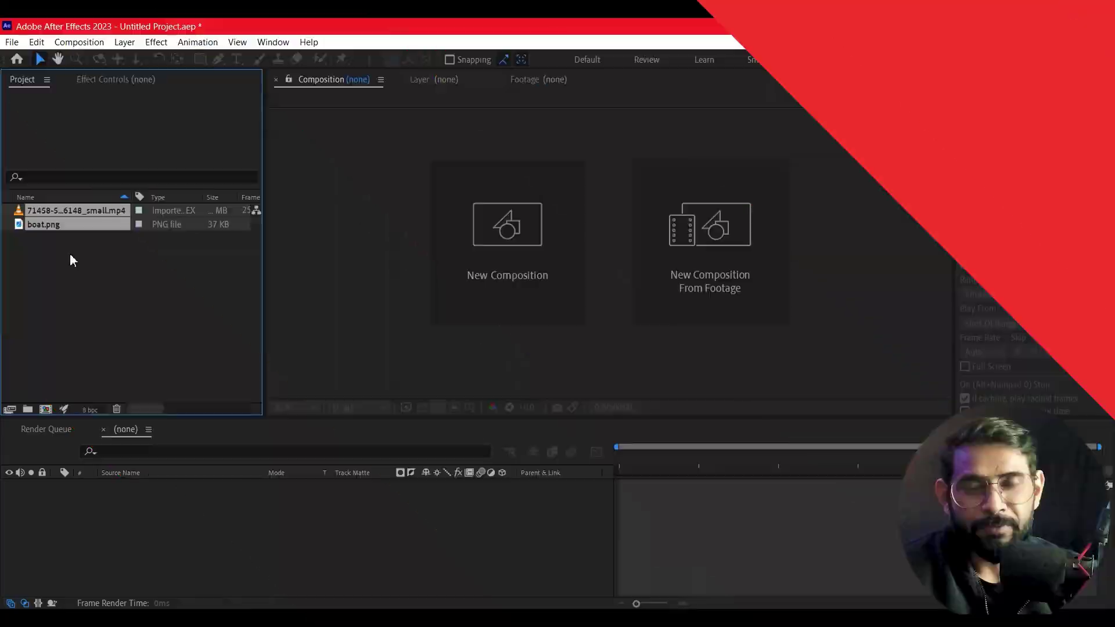
left_click(72, 268)
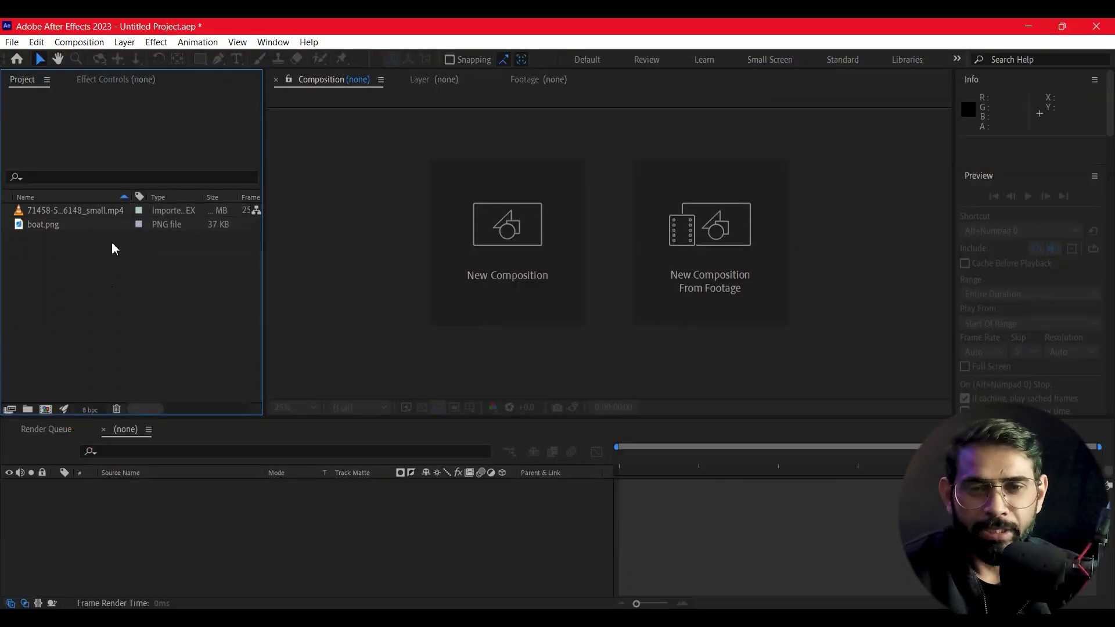
left_click(78, 209)
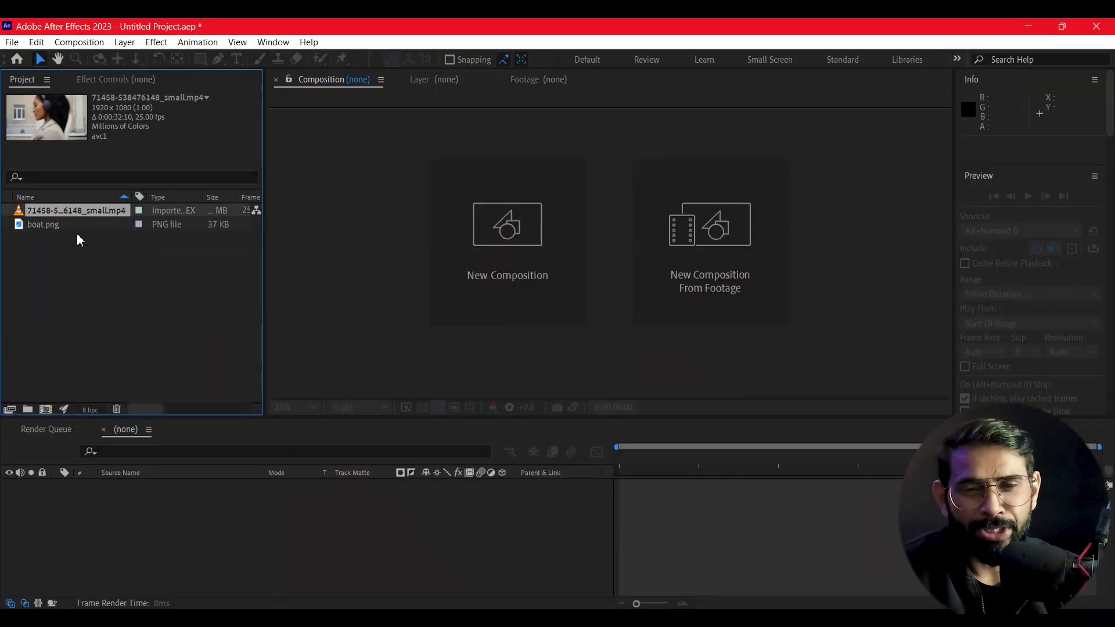
mouse_move(32, 213)
left_mouse_down()
mouse_move(102, 397)
mouse_move(46, 409)
left_mouse_up()
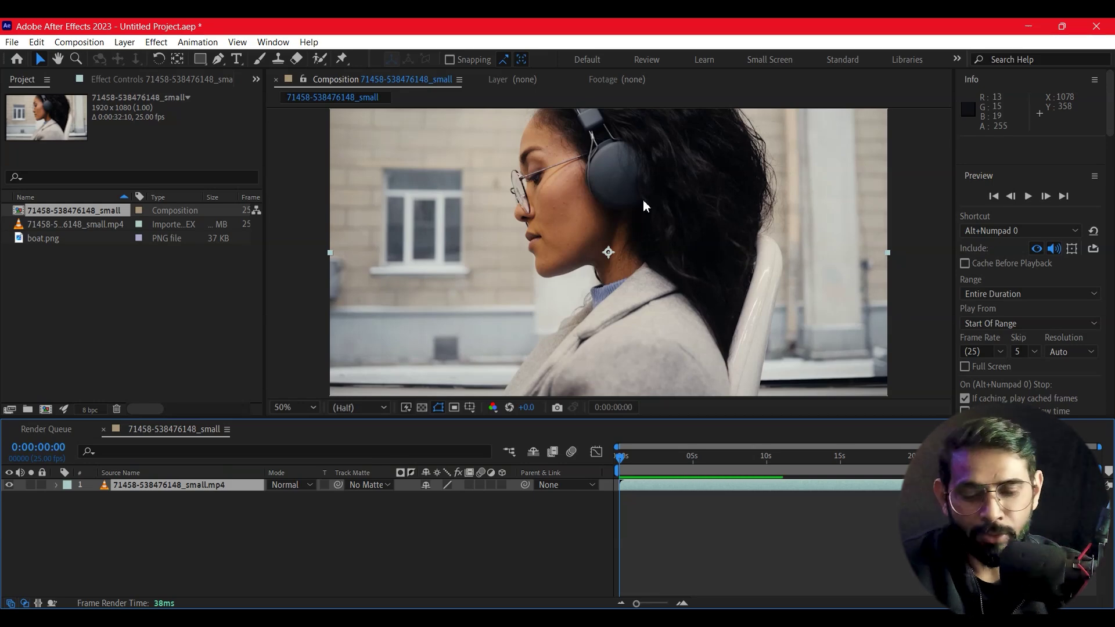
scroll(618, 230, "up", 2)
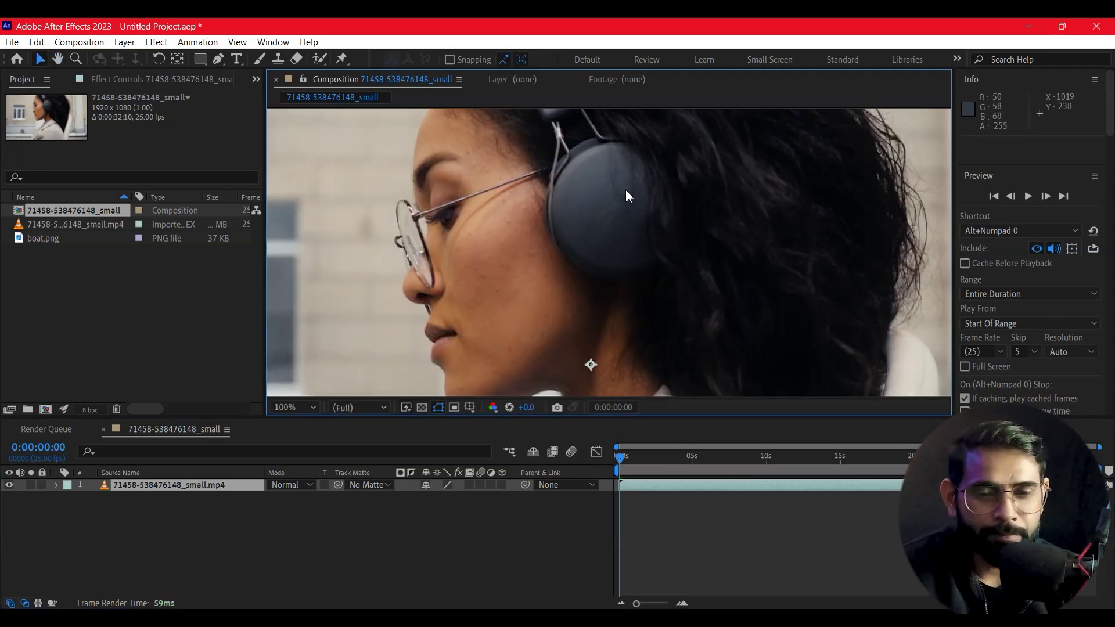
left_click(171, 493)
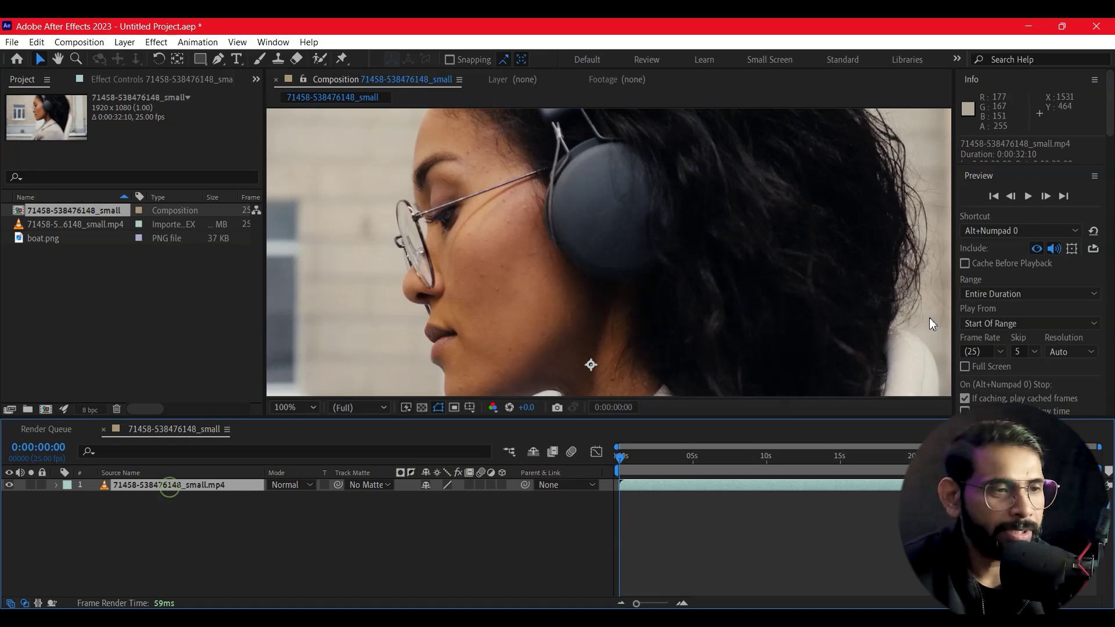
left_click_drag(1111, 125, 1111, 367)
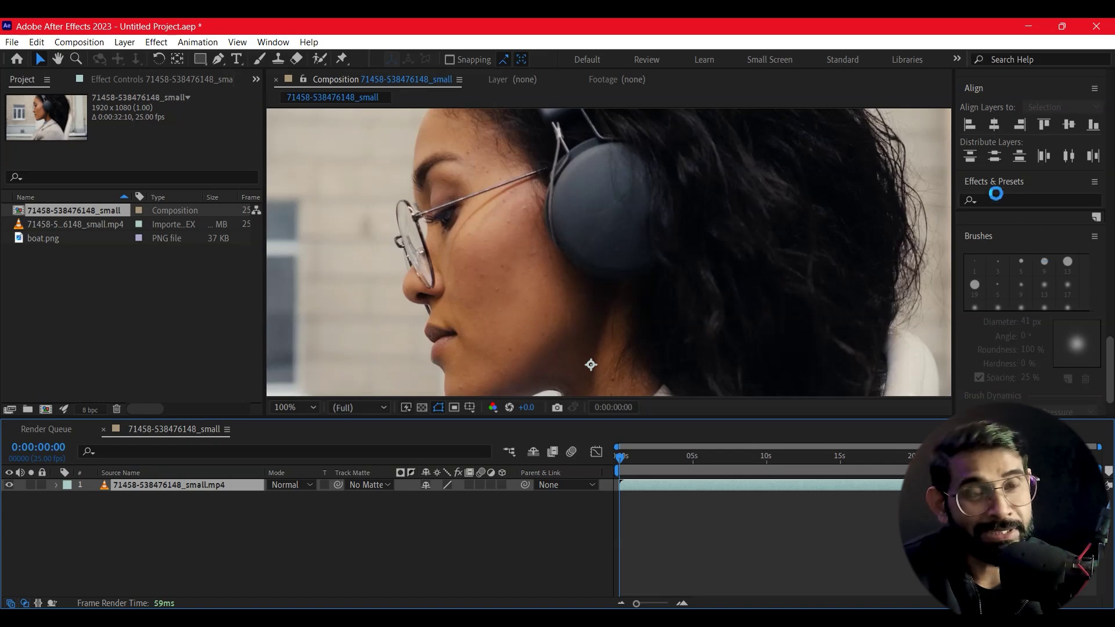
- Search the effects for 'mocha' and drag Boris FX Mocha AE onto the MP4 footage layer
left_click(1003, 202)
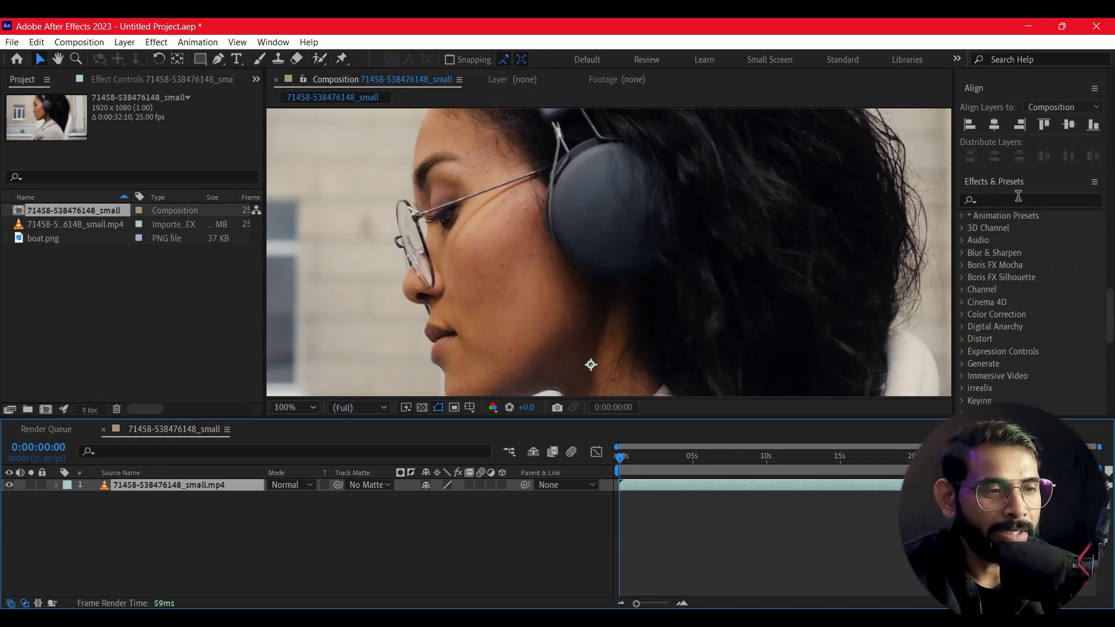
left_click(1004, 197)
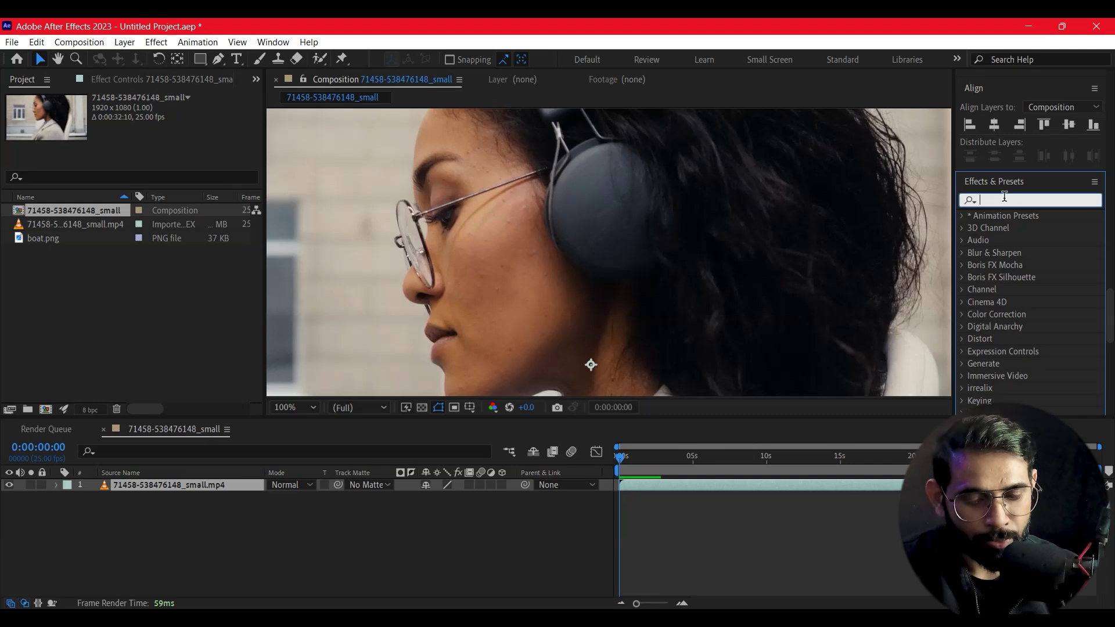
type("mocha")
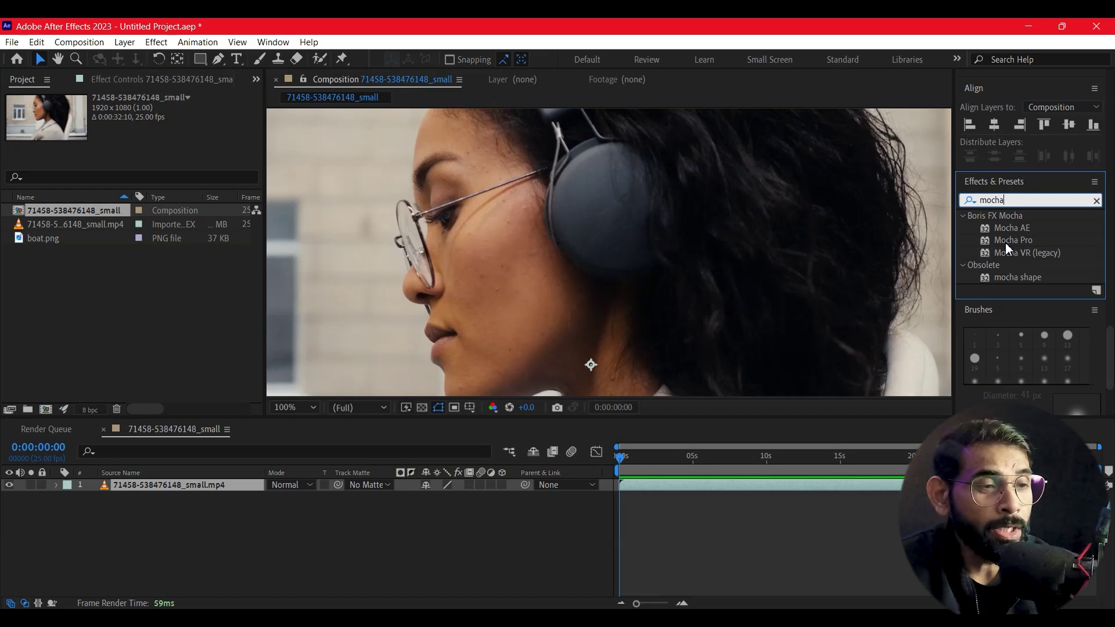
left_click(989, 228)
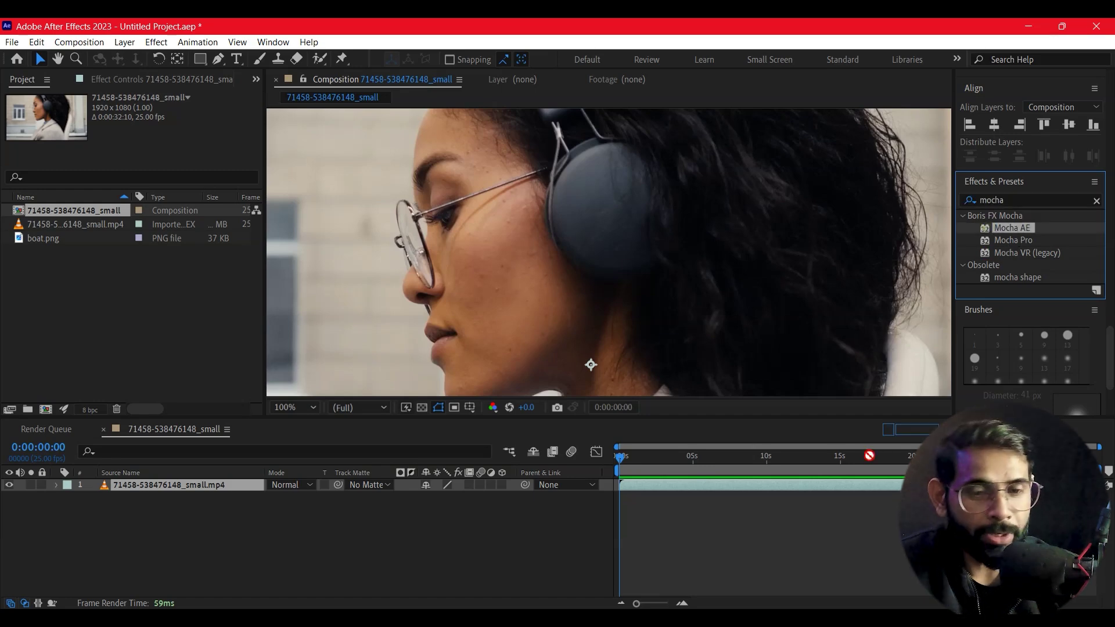
left_click(197, 515)
left_click_drag(1011, 227, 641, 237)
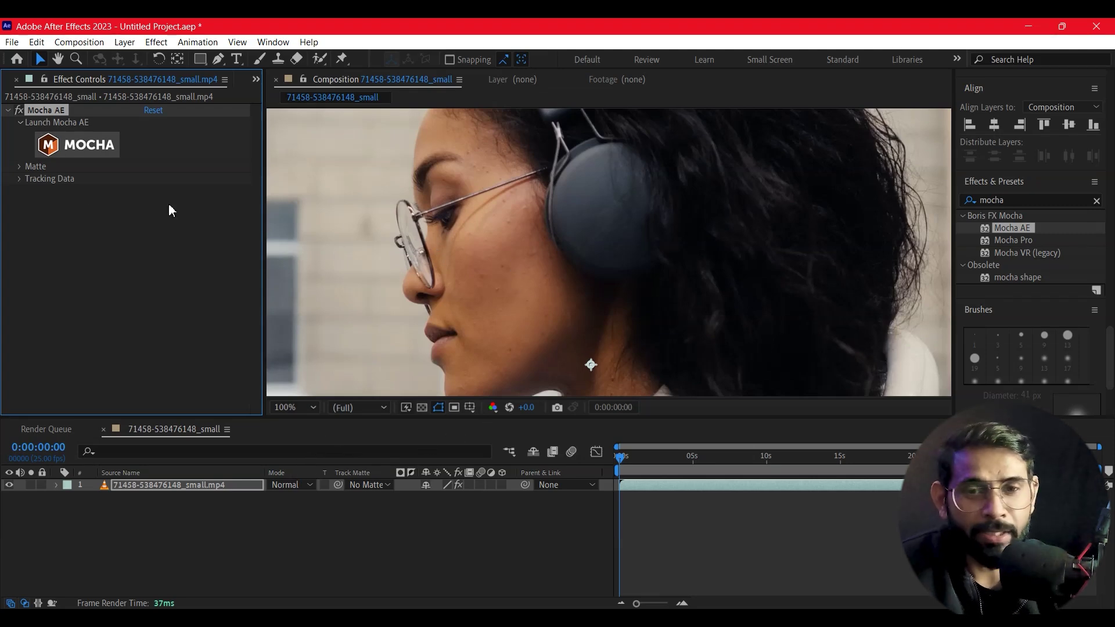
- Launch Mocha AE and zoom and pan in to frame the woman's headphone earcup
left_click(82, 148)
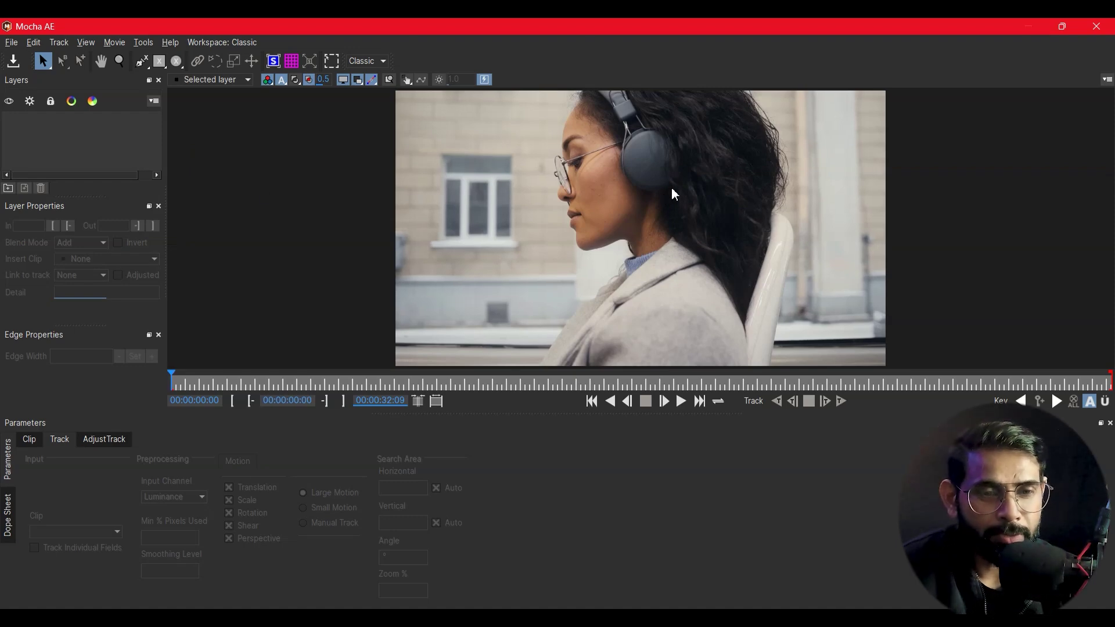
key("z")
mouse_move(677, 200)
left_mouse_down()
mouse_move(695, 221)
mouse_move(699, 112)
left_mouse_up()
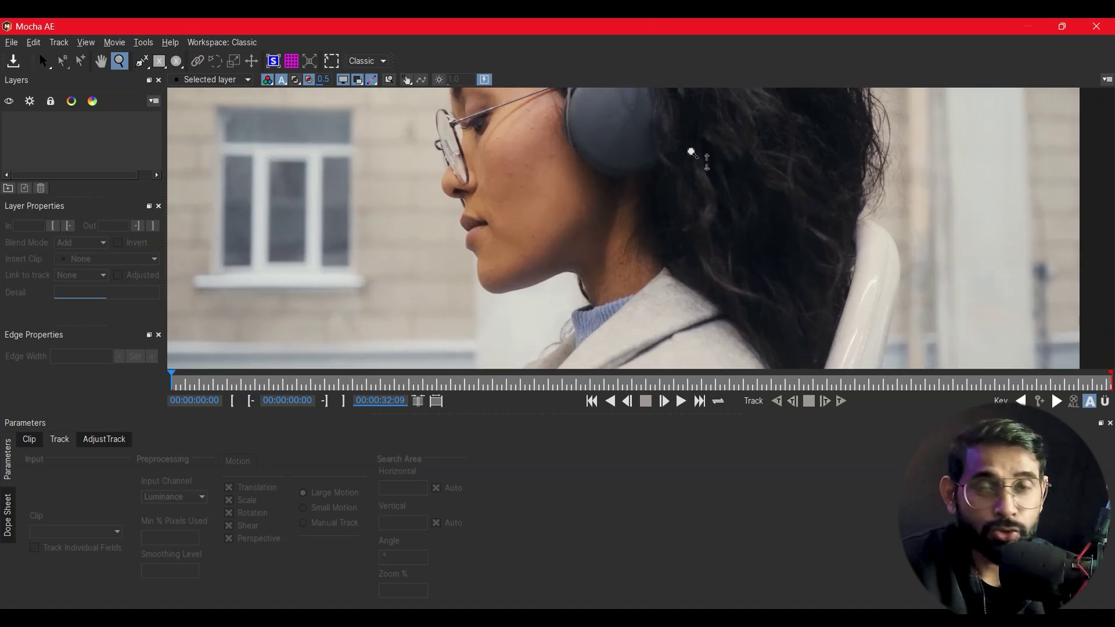
key("s")
key("x")
mouse_move(652, 162)
left_mouse_down()
mouse_move(607, 260)
mouse_move(646, 147)
mouse_move(643, 158)
left_mouse_up()
key("z")
key("s")
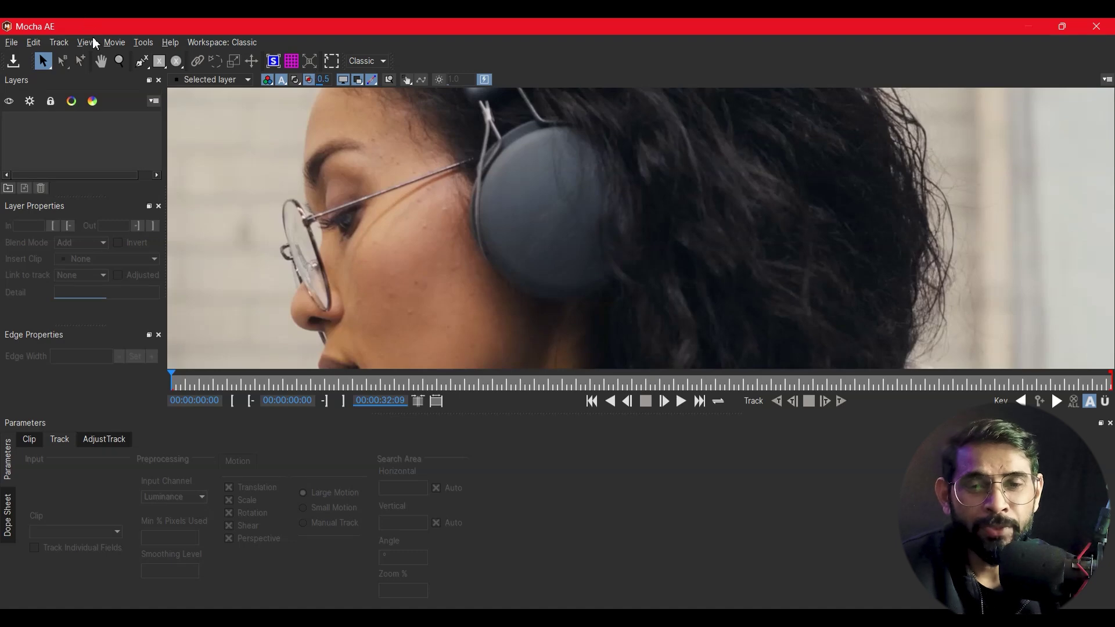
- Draw an ellipse X-spline shape (Layer 1) fitted around the earcup
left_click(176, 60)
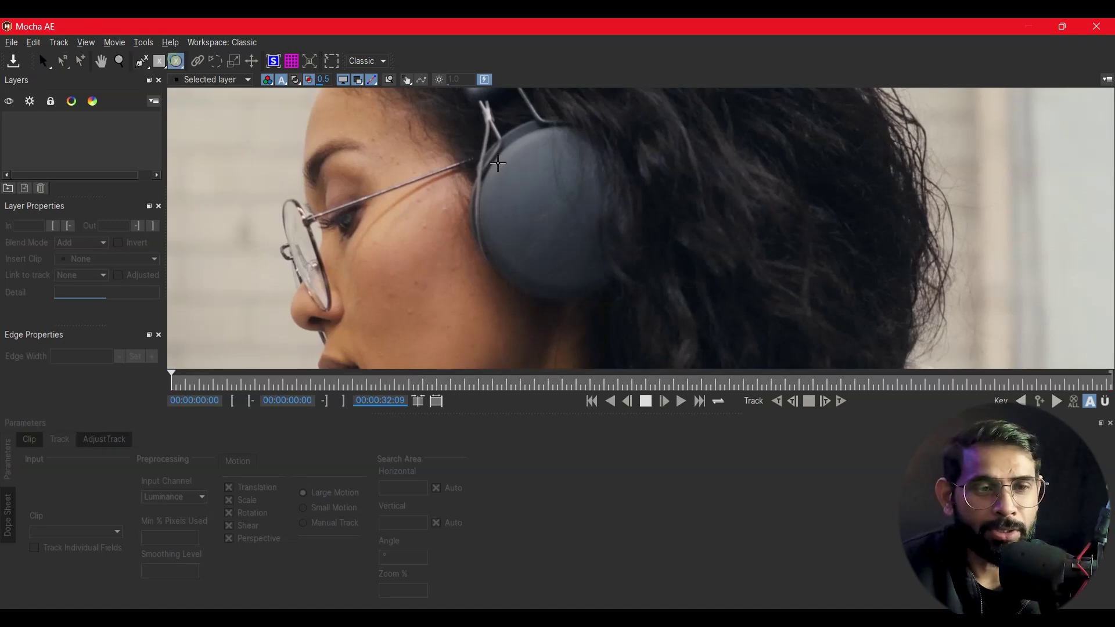
left_click_drag(481, 139, 569, 211)
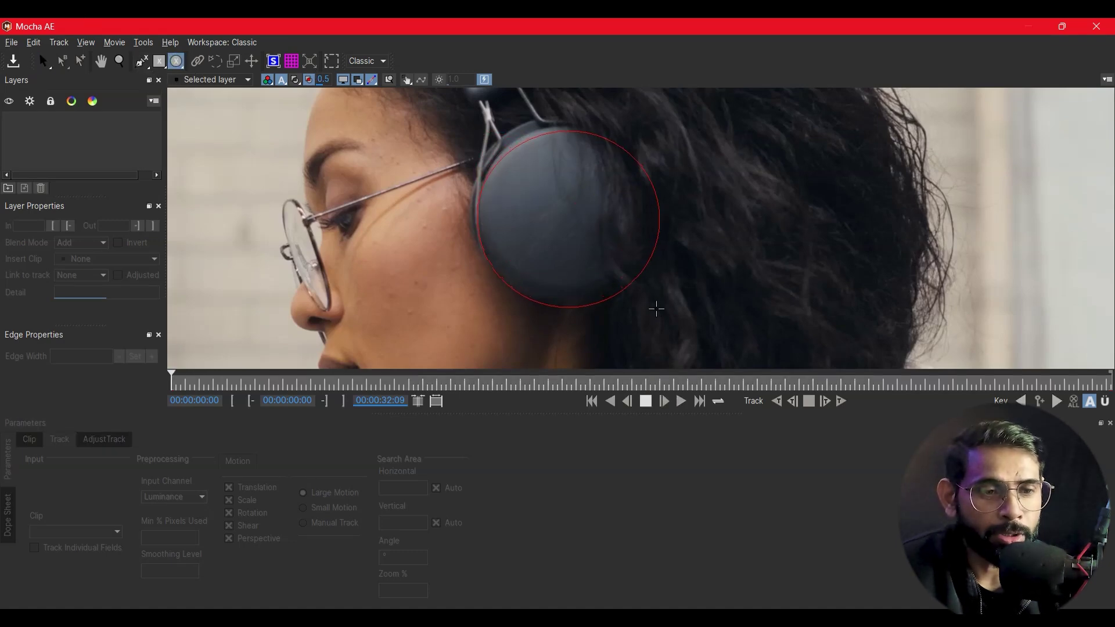
left_click_drag(643, 282, 650, 305)
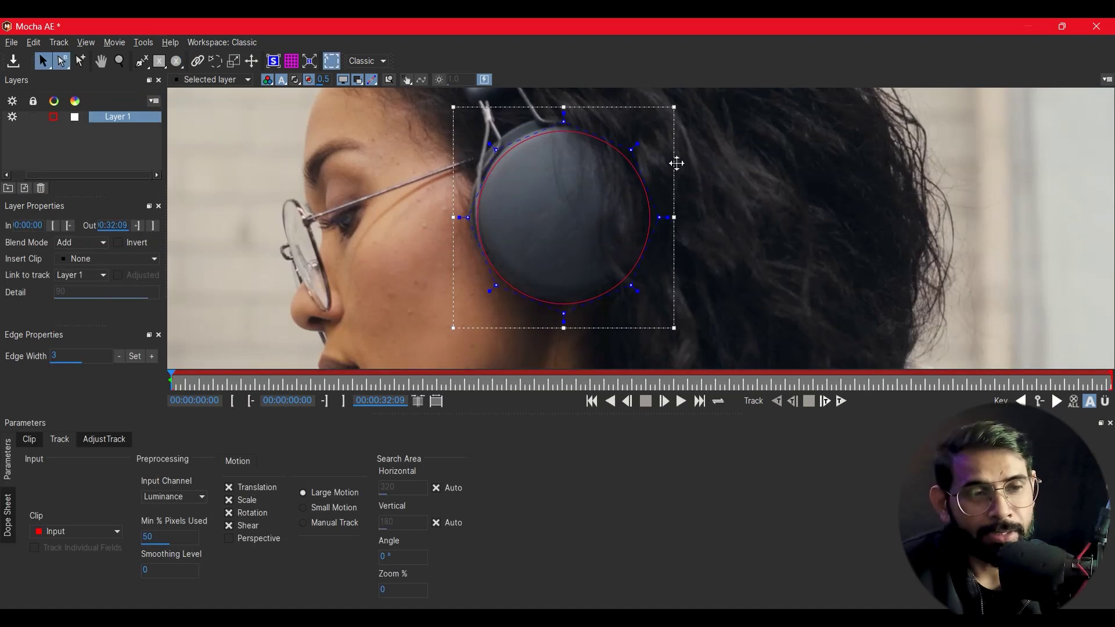
left_click_drag(674, 158, 675, 155)
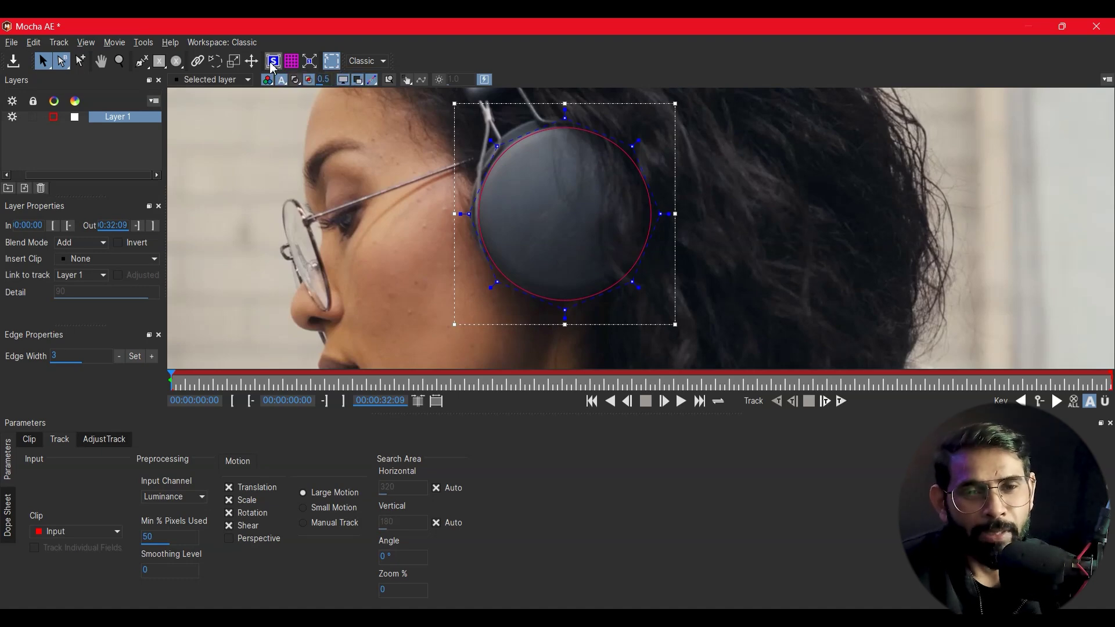
- Show the tracking surface grid and zoom out to see the whole frame
left_click(297, 65)
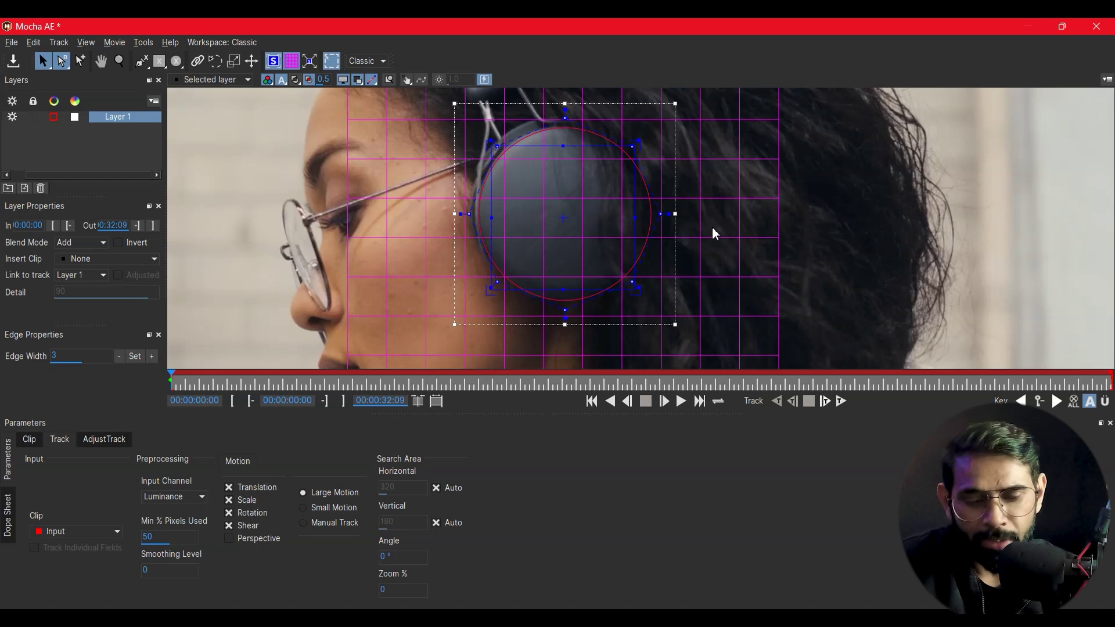
key("z")
mouse_move(714, 232)
left_mouse_down()
mouse_move(599, 208)
mouse_move(345, 317)
left_mouse_up()
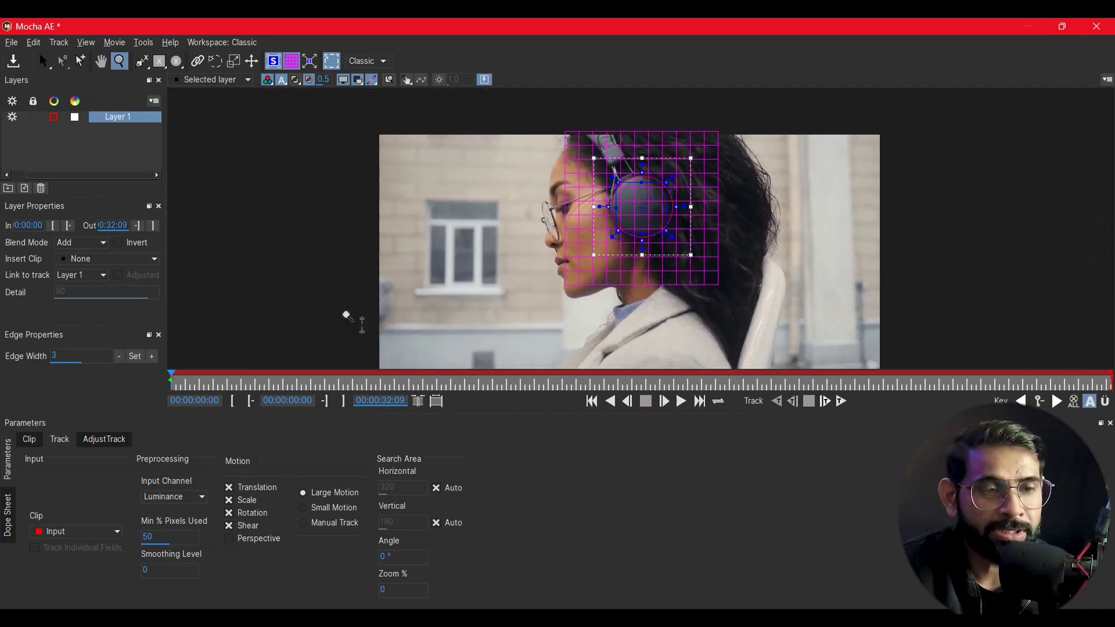
left_click_drag(345, 317, 376, 309)
key("s")
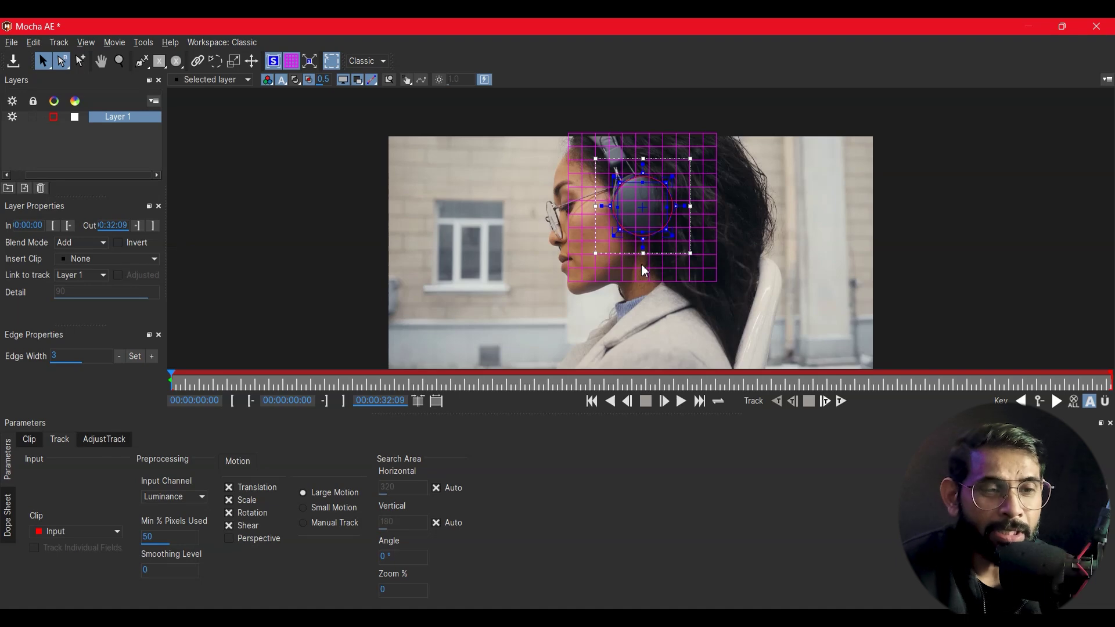
- Track the earcup shape forward through the clip and save the Mocha project
left_click(841, 402)
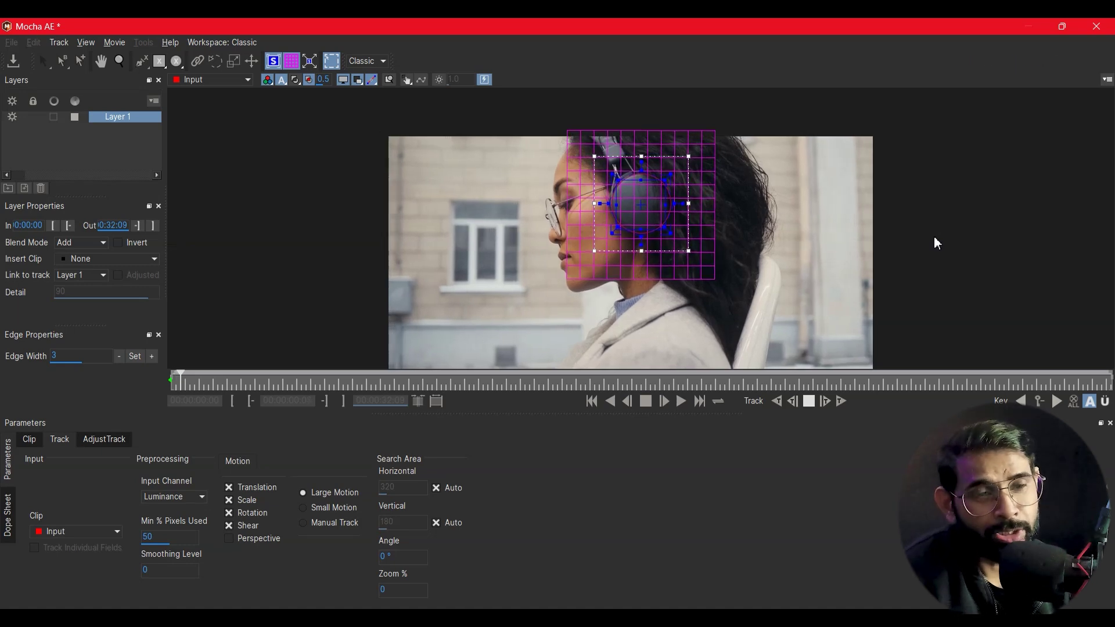
scroll(935, 242, "up", 2)
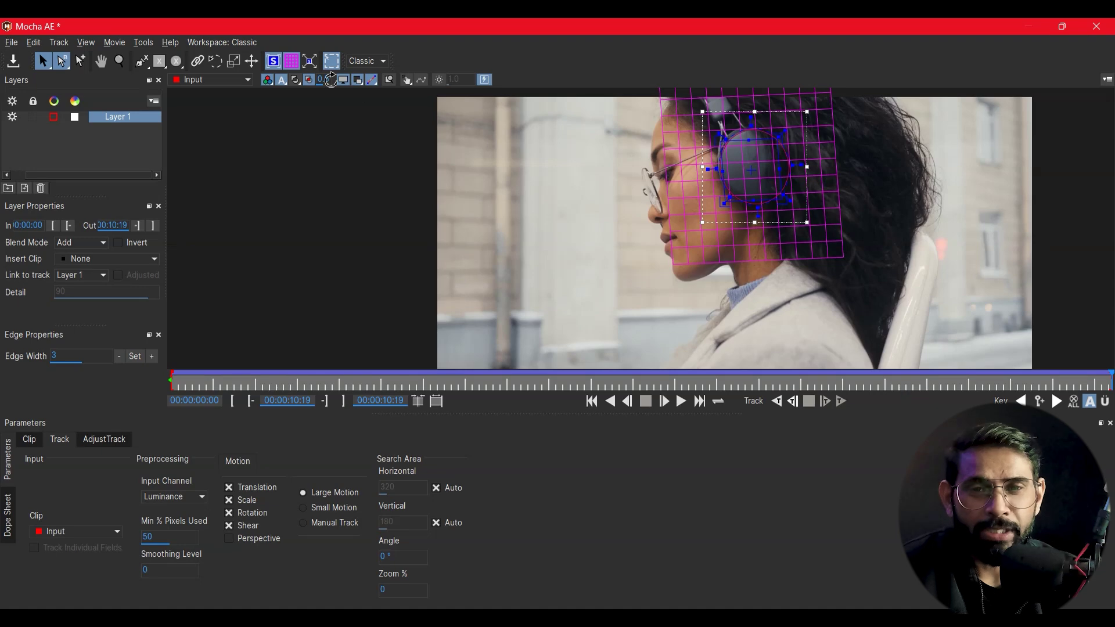
left_click(17, 61)
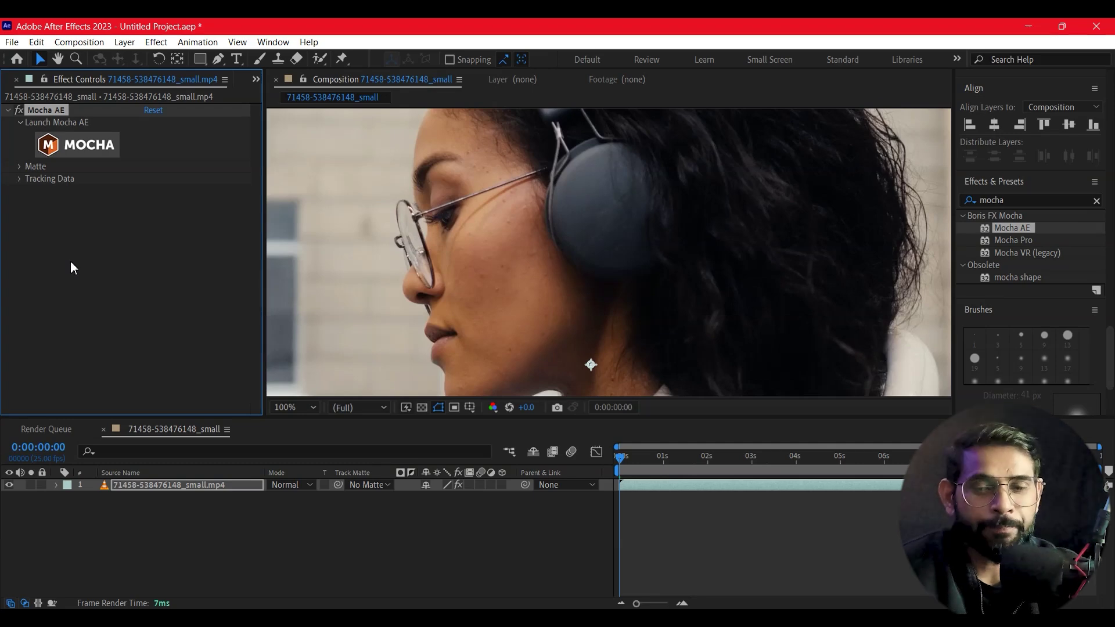
- Add boat.png as a layer above the footage and zoom the composition view to 25%
left_click(255, 80)
left_click(290, 96)
left_click(43, 238)
left_click_drag(39, 243, 143, 432)
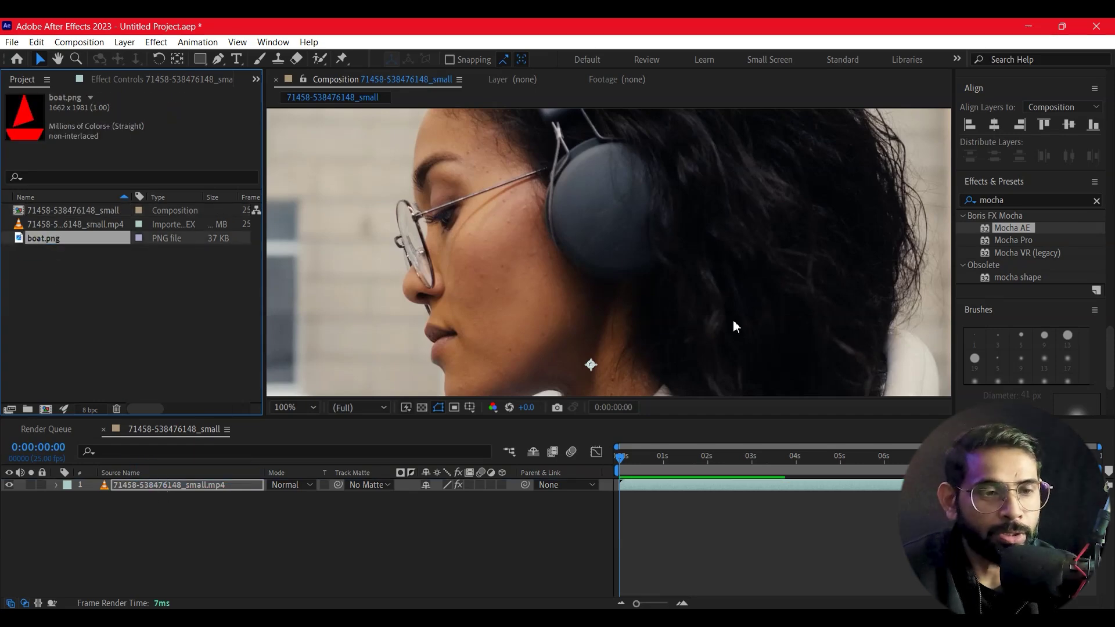
left_click_drag(157, 475, 157, 491)
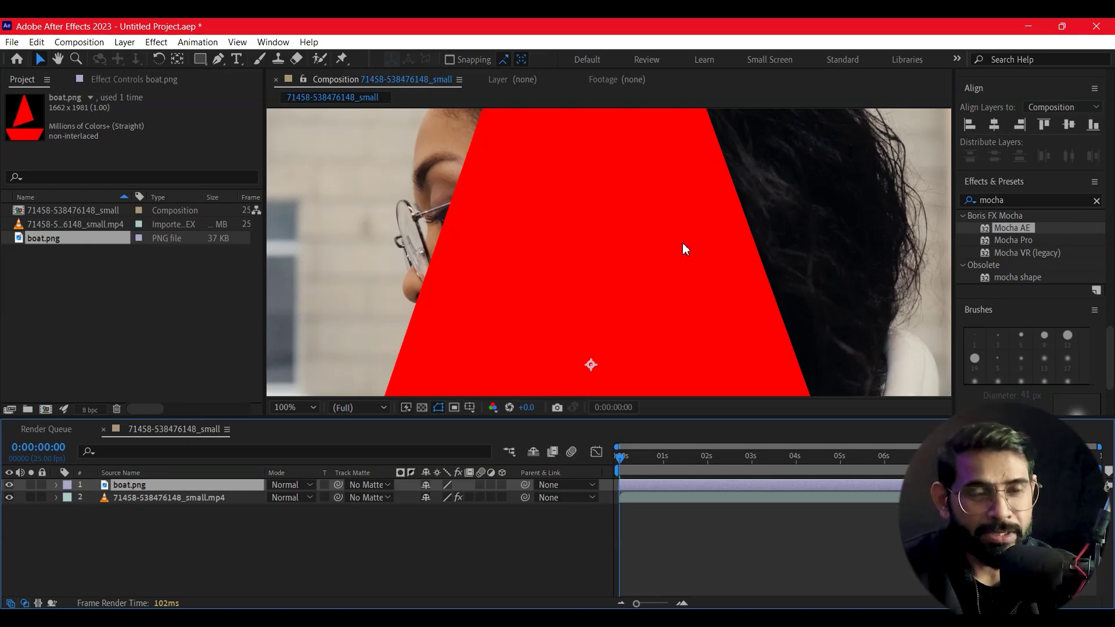
key("comma")
key("comma")
key("comma")
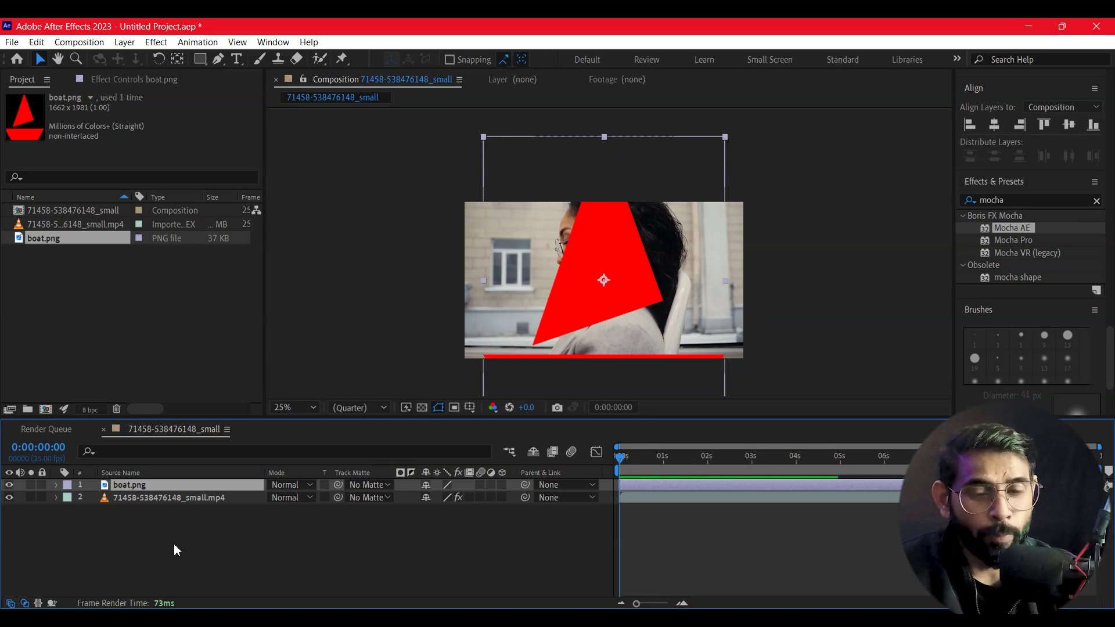
- Show the Mocha AE Effect Controls for the footage layer
left_click(136, 496)
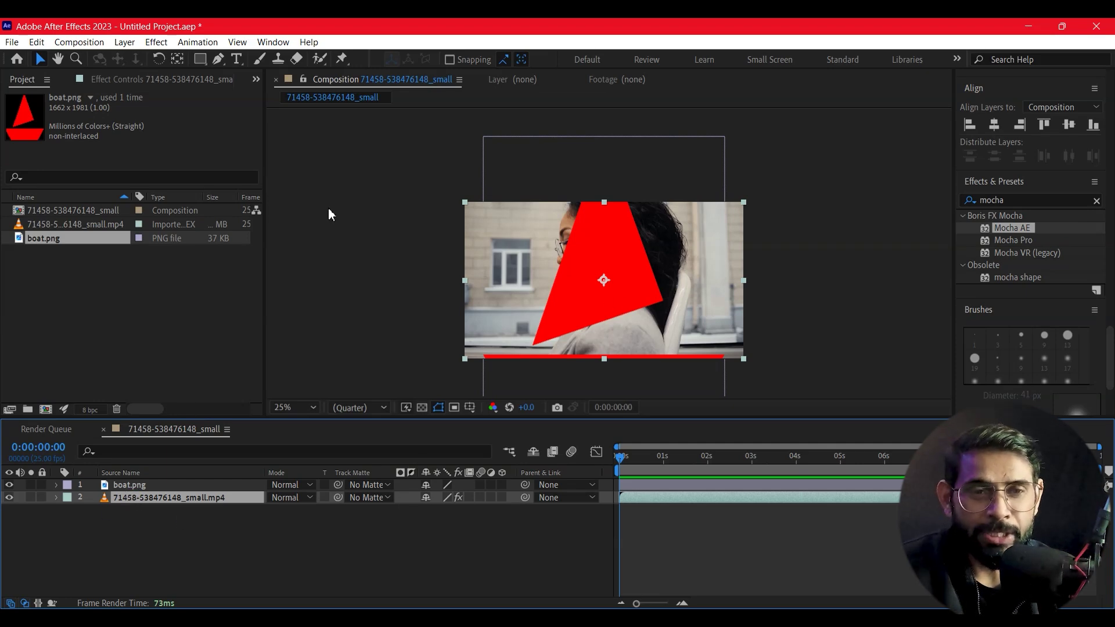
left_click(256, 80)
left_click(294, 108)
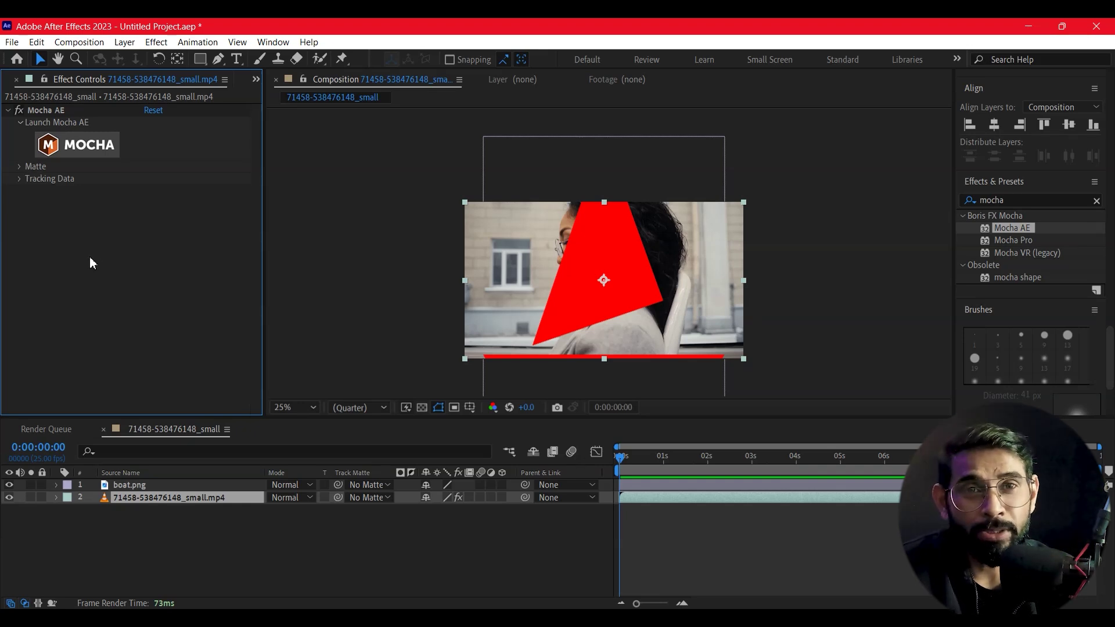
- Expand Tracking Data and create track data from Mocha Layer 1
left_click(18, 179)
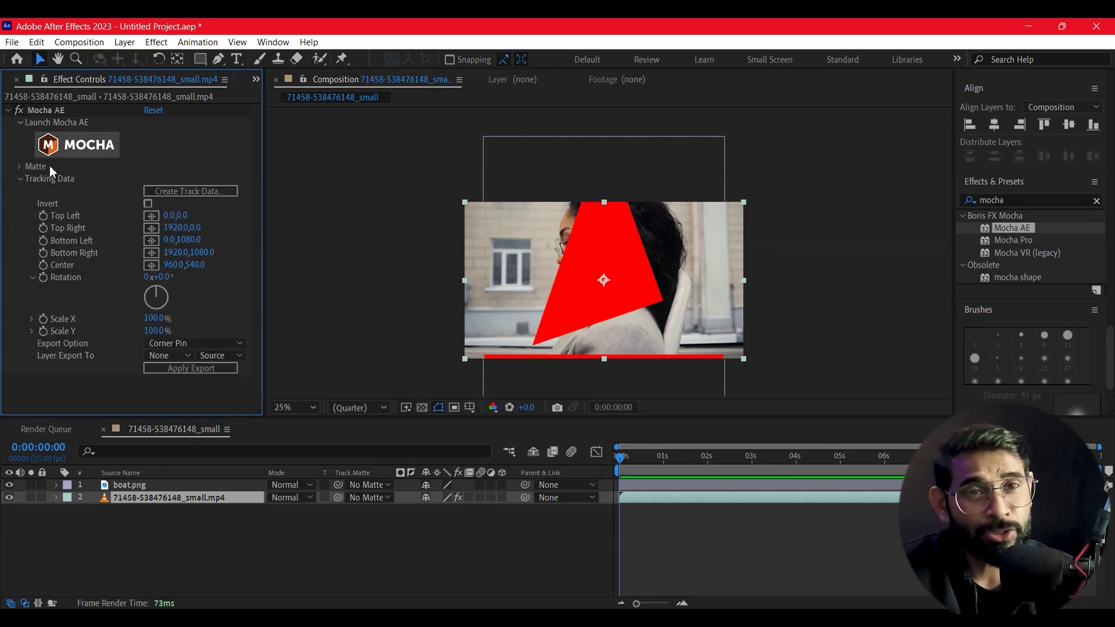
left_click(203, 191)
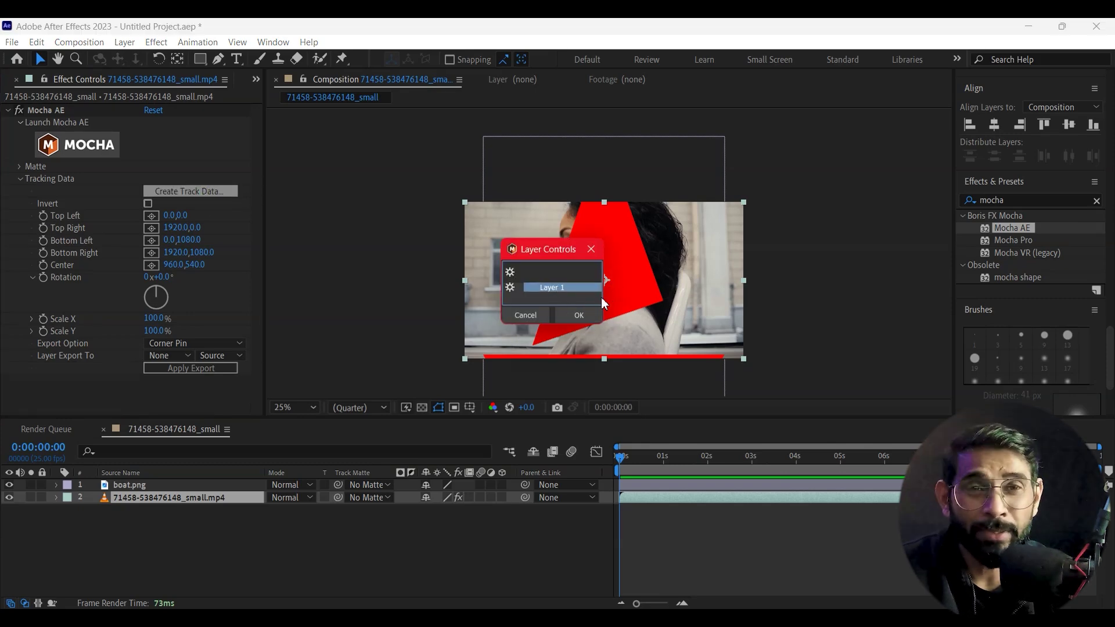
left_click(578, 316)
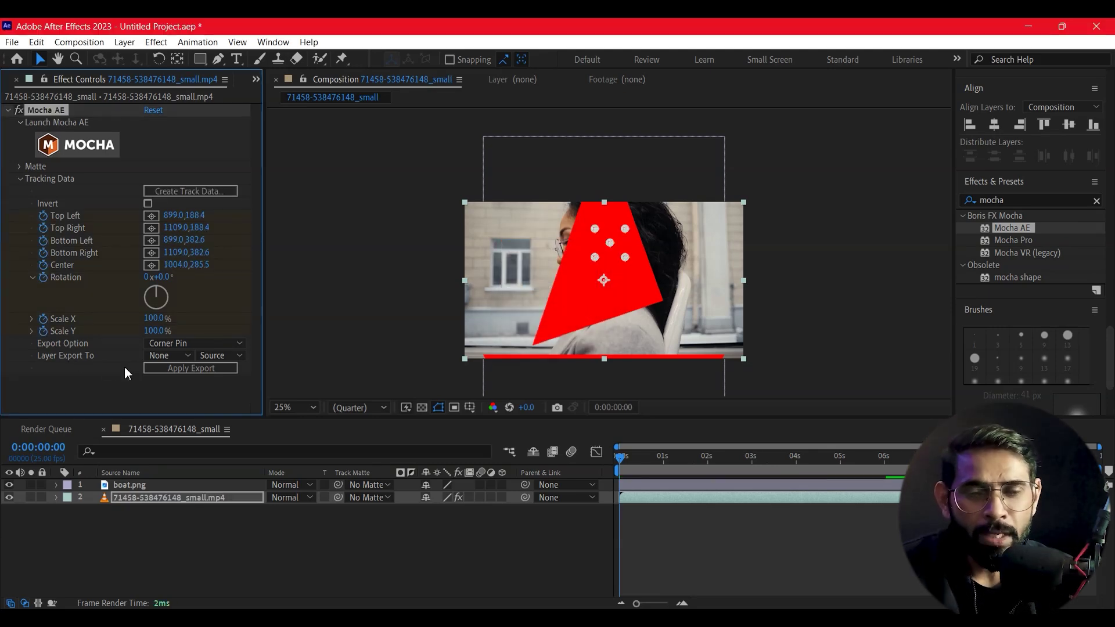
- Export the track as Transform data to boat.png and apply the export
left_click(174, 343)
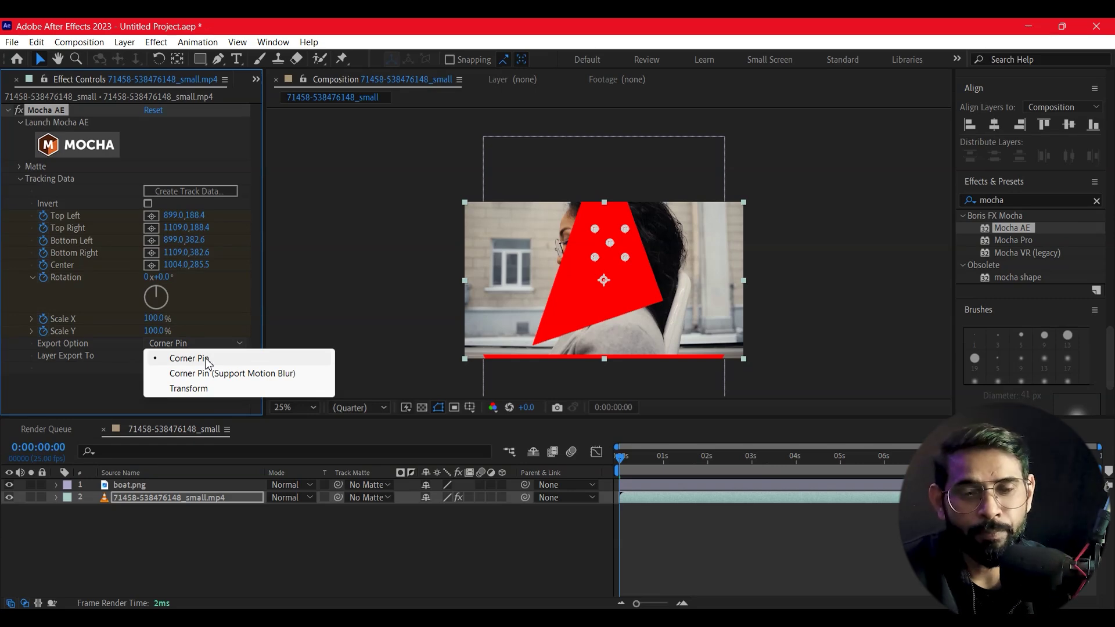
left_click(197, 391)
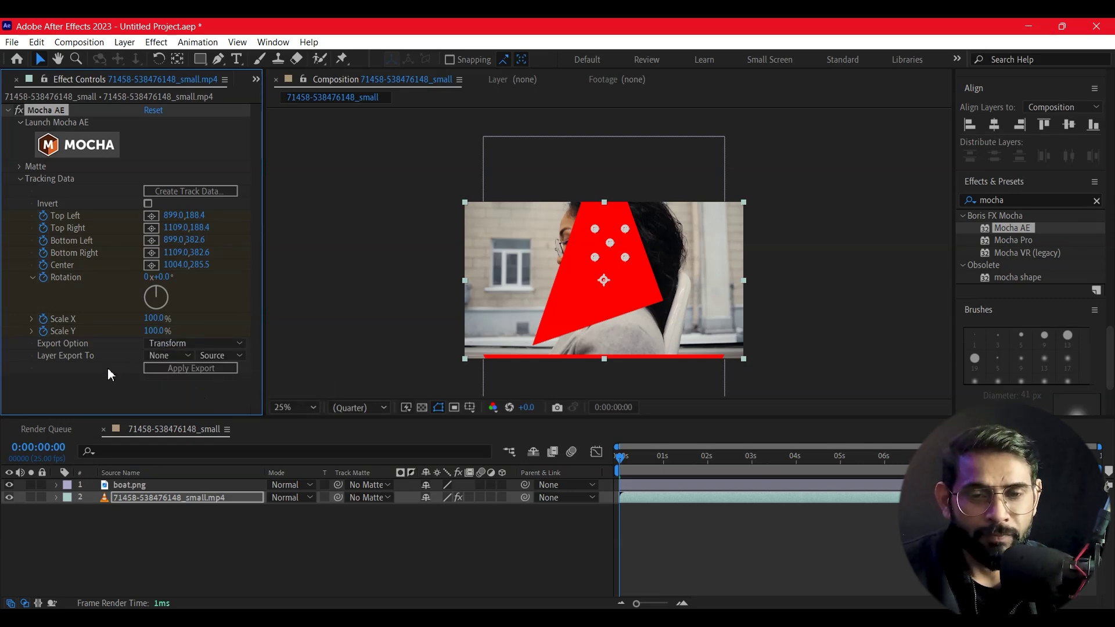
left_click(165, 356)
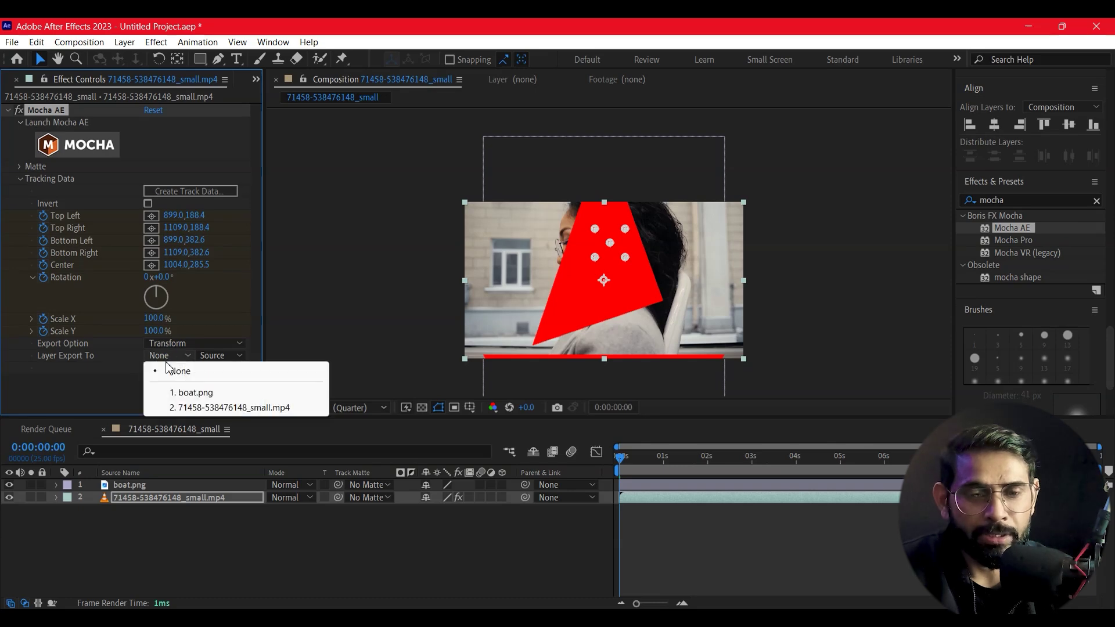
left_click(186, 394)
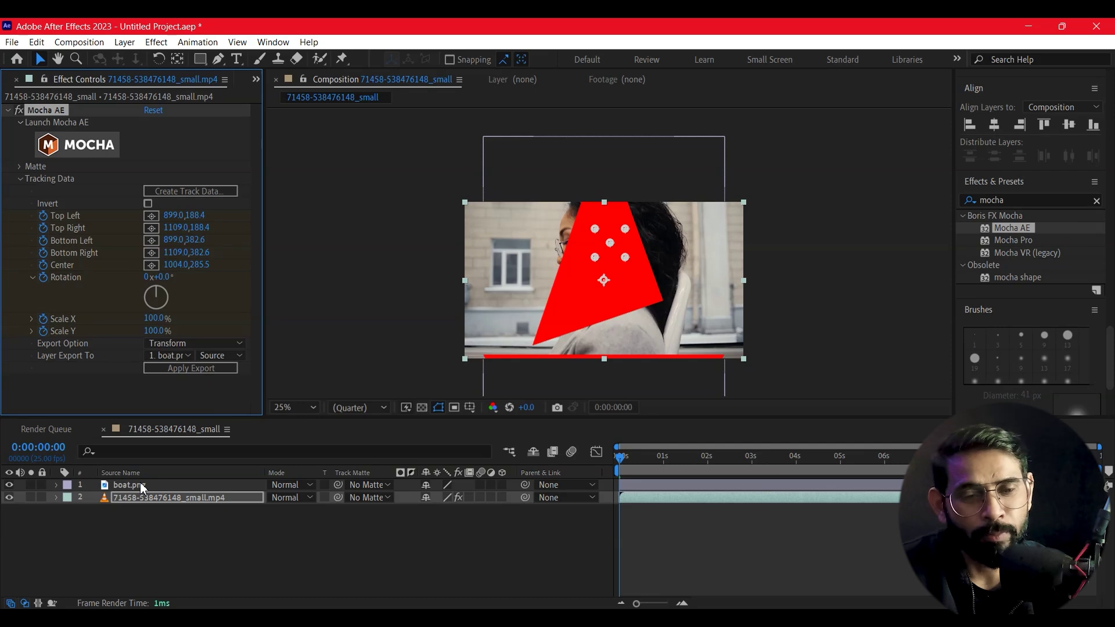
left_click(187, 368)
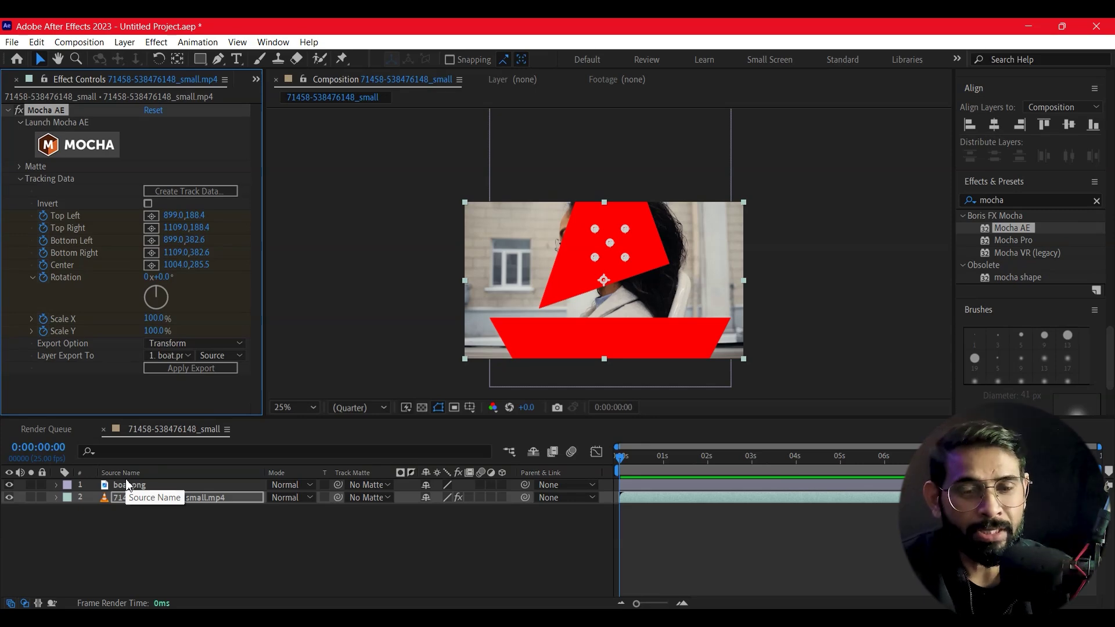
left_click(1096, 202)
- Search 'tran' and apply the Distort > Transform effect to boat.png
left_click(1048, 201)
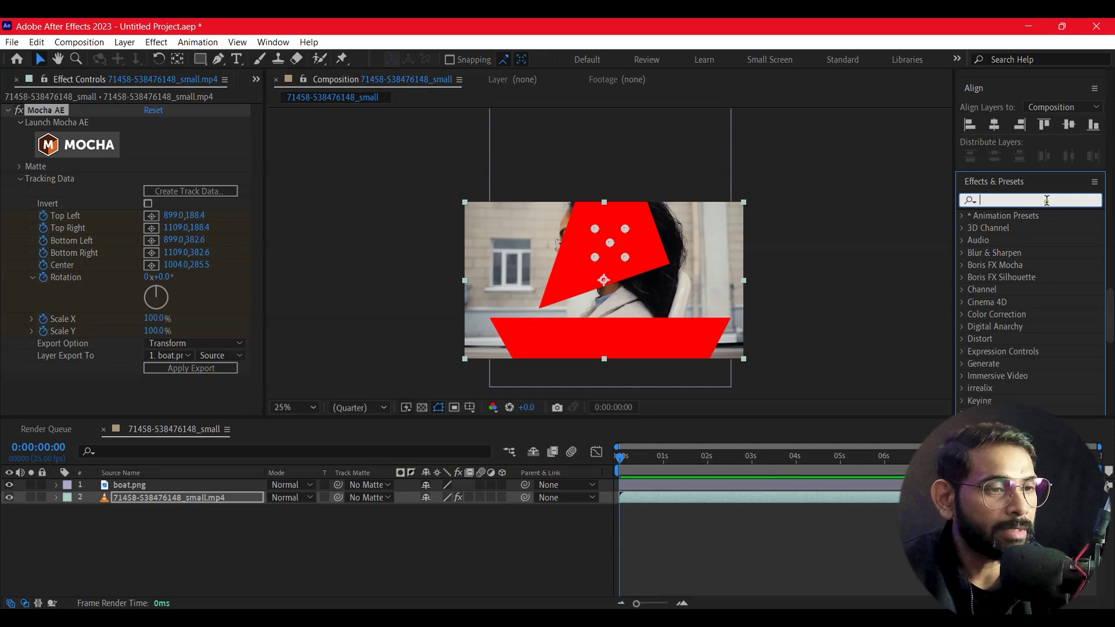
type("tran")
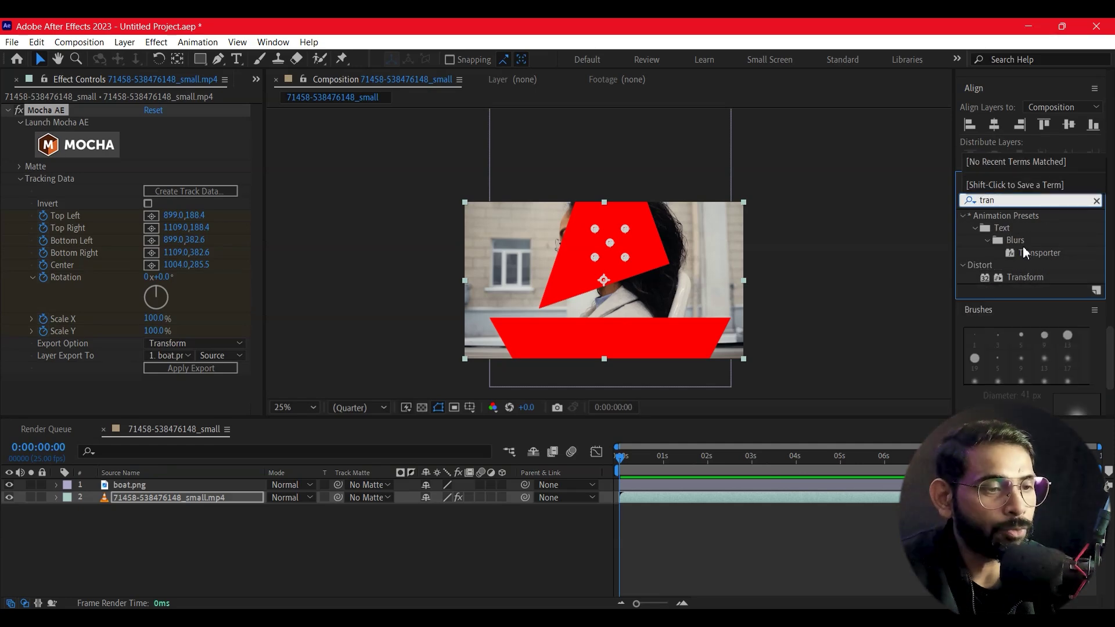
mouse_move(1025, 278)
left_mouse_down()
mouse_move(156, 493)
mouse_move(148, 483)
left_mouse_up()
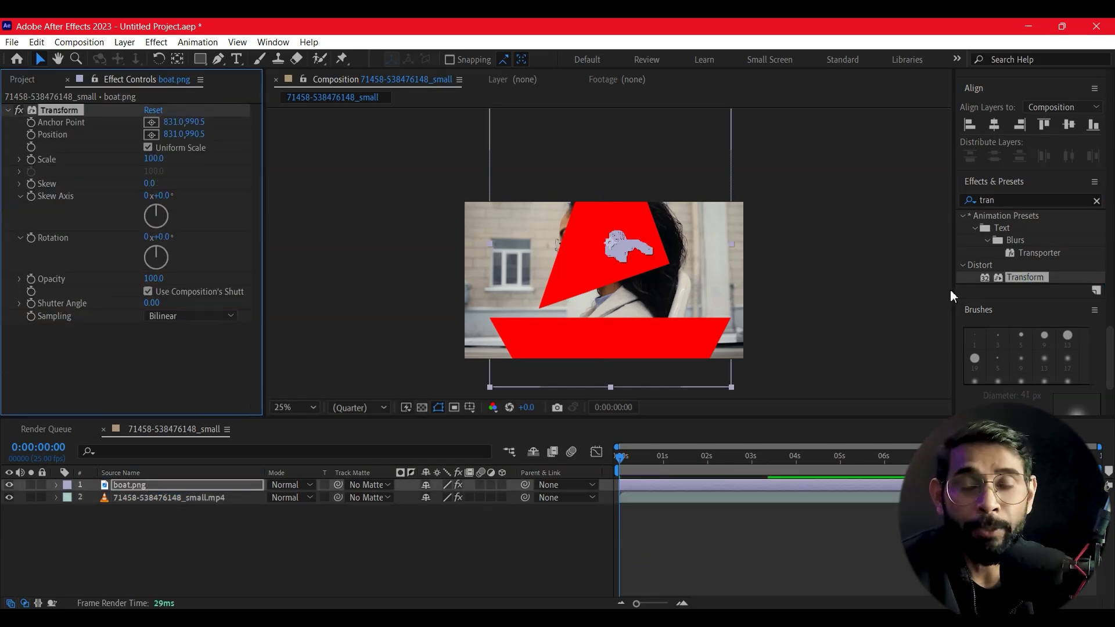
- Set the Transform Scale to 7 and raise Position Y to 967.5 onto the earcup
left_click(152, 158)
type("7")
key("Return")
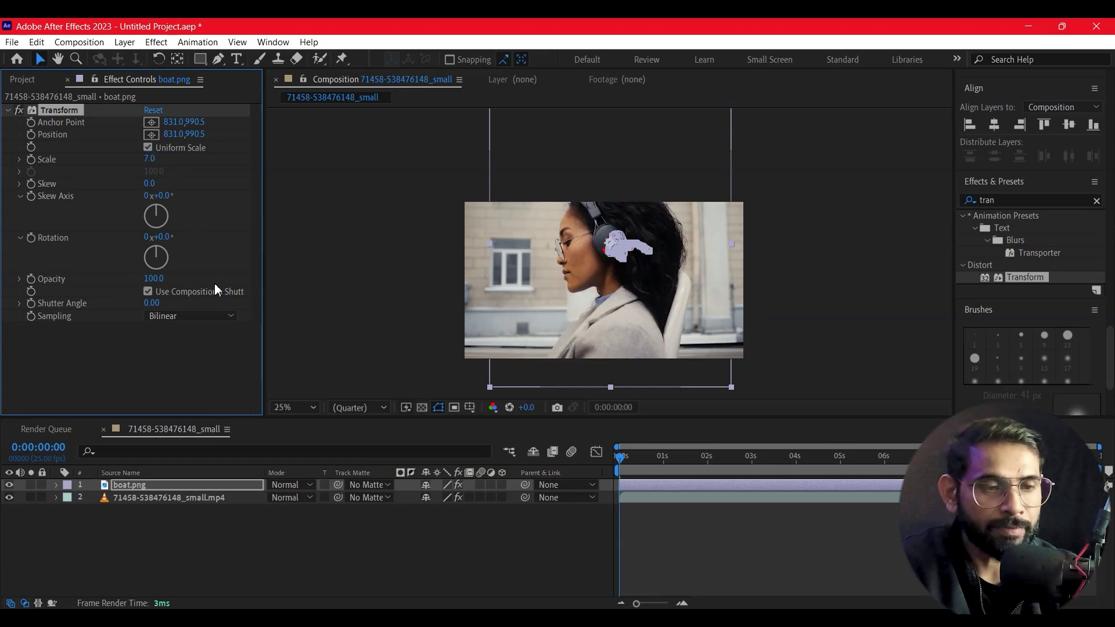
scroll(617, 233, "up", 3)
scroll(618, 233, "up", 2)
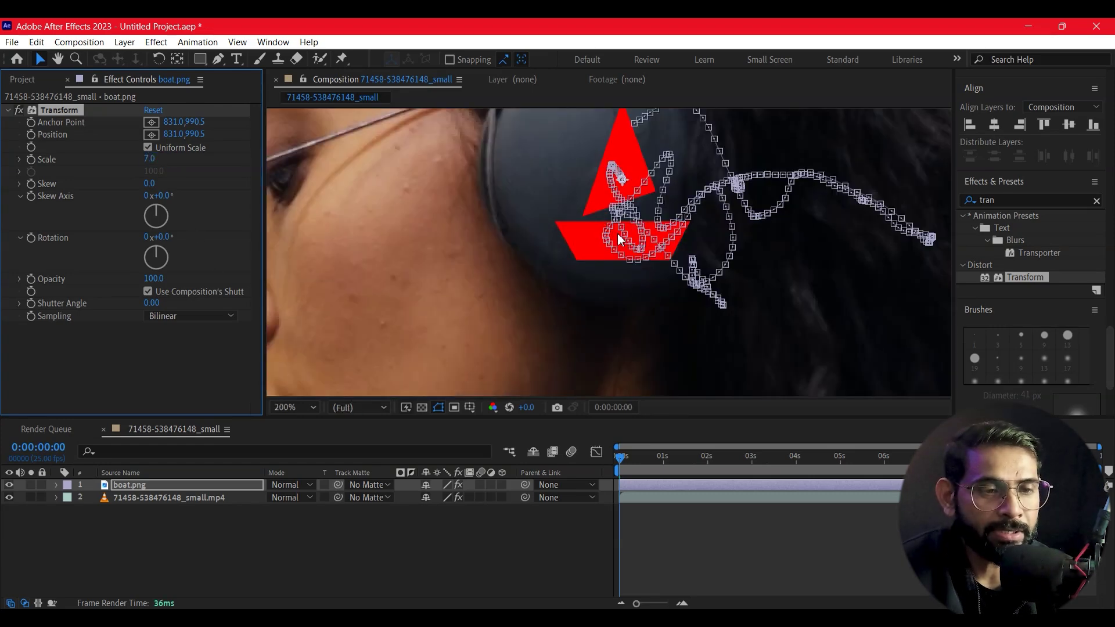
scroll(559, 273, "down", 1)
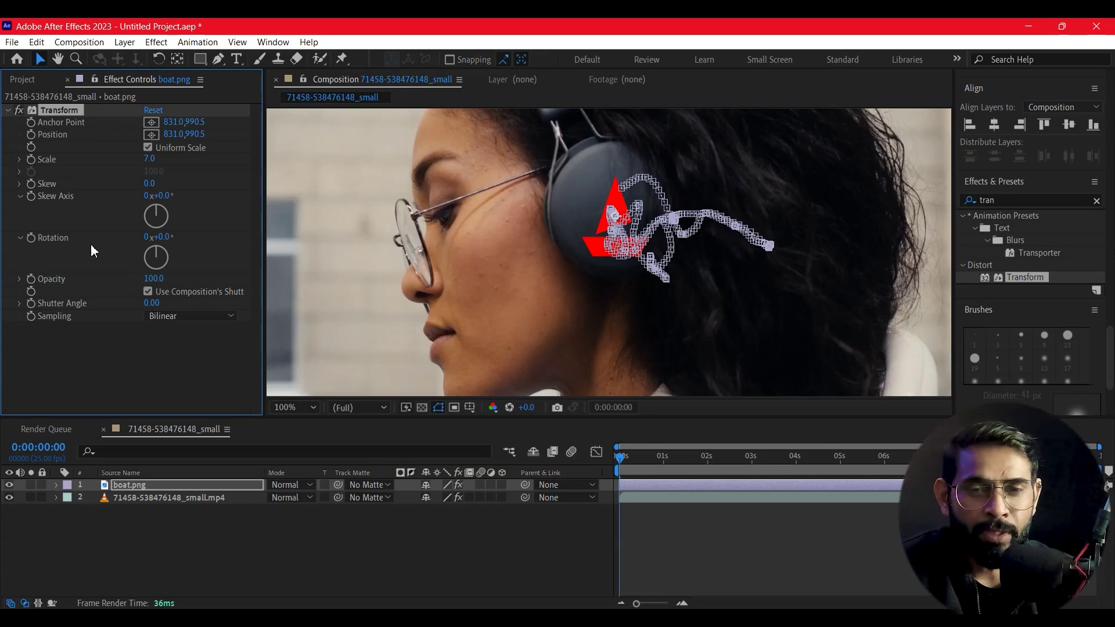
left_click_drag(194, 134, 179, 138)
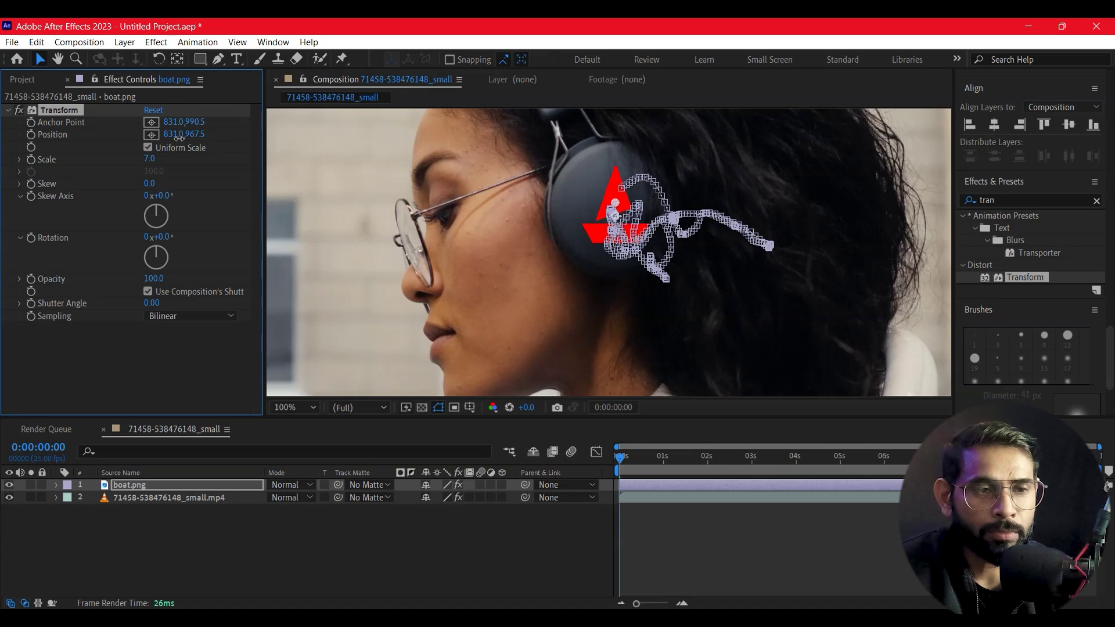
left_click(772, 530)
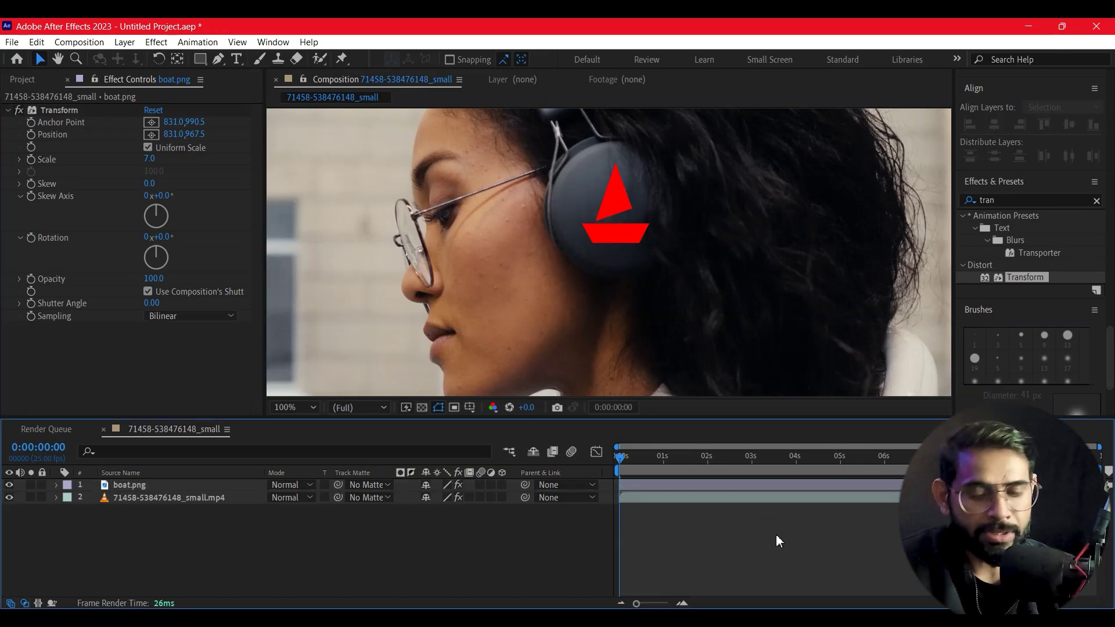
- Play a preview of the tracked logo, then set the current time to 0:00:00:12
key("space")
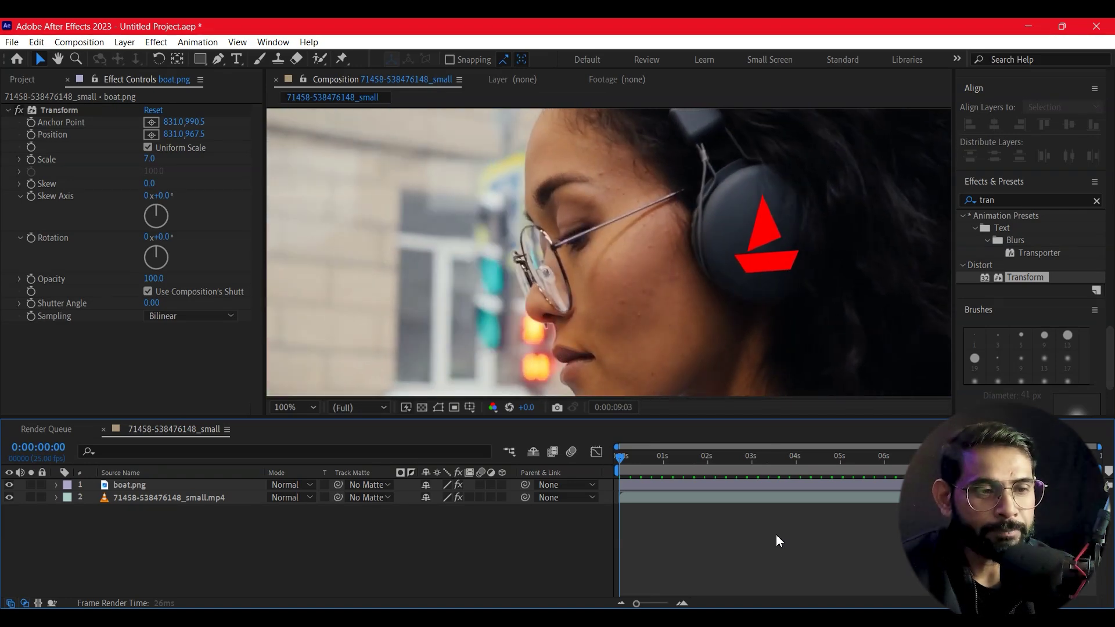
left_click_drag(659, 458, 641, 457)
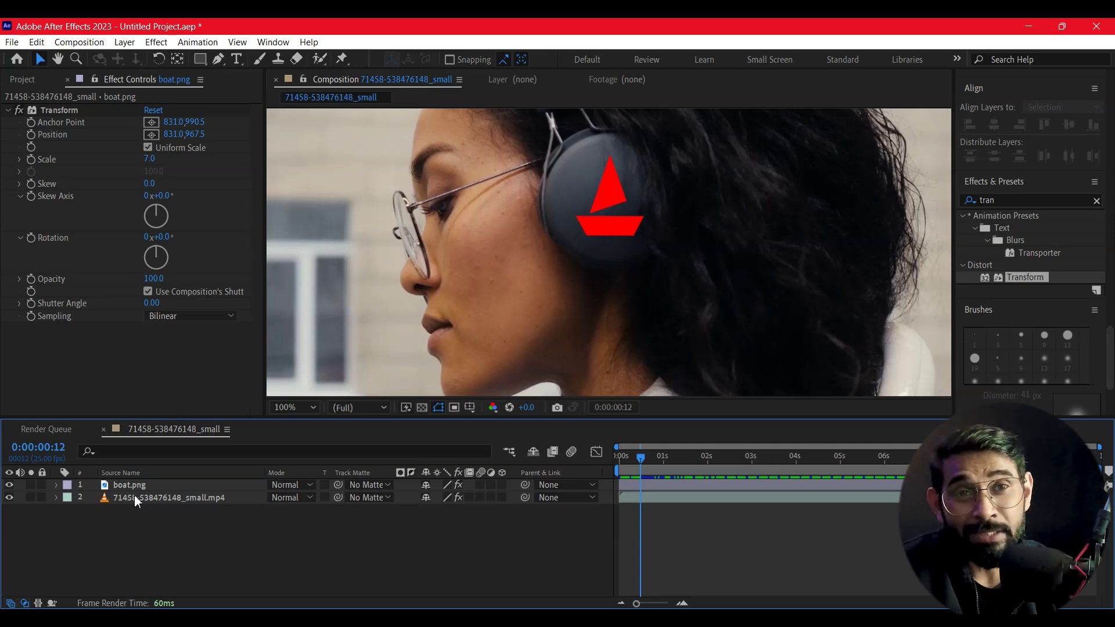
- Draw an ellipse shape layer circling the boat logo and center it on the earcup
left_click(200, 59)
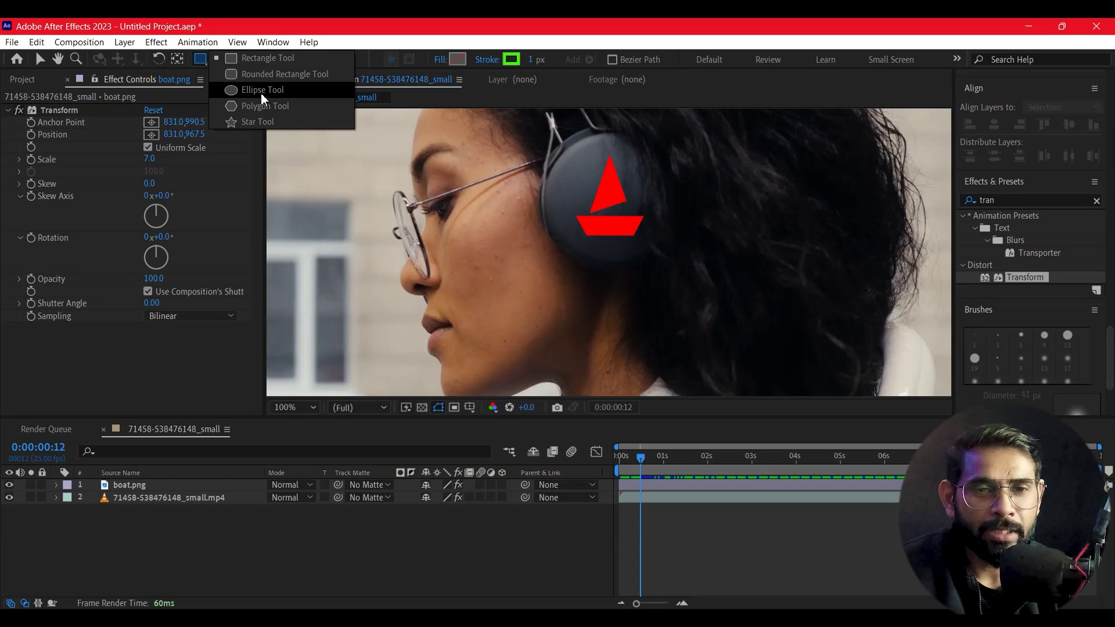
left_click(262, 90)
left_click_drag(552, 138, 669, 263)
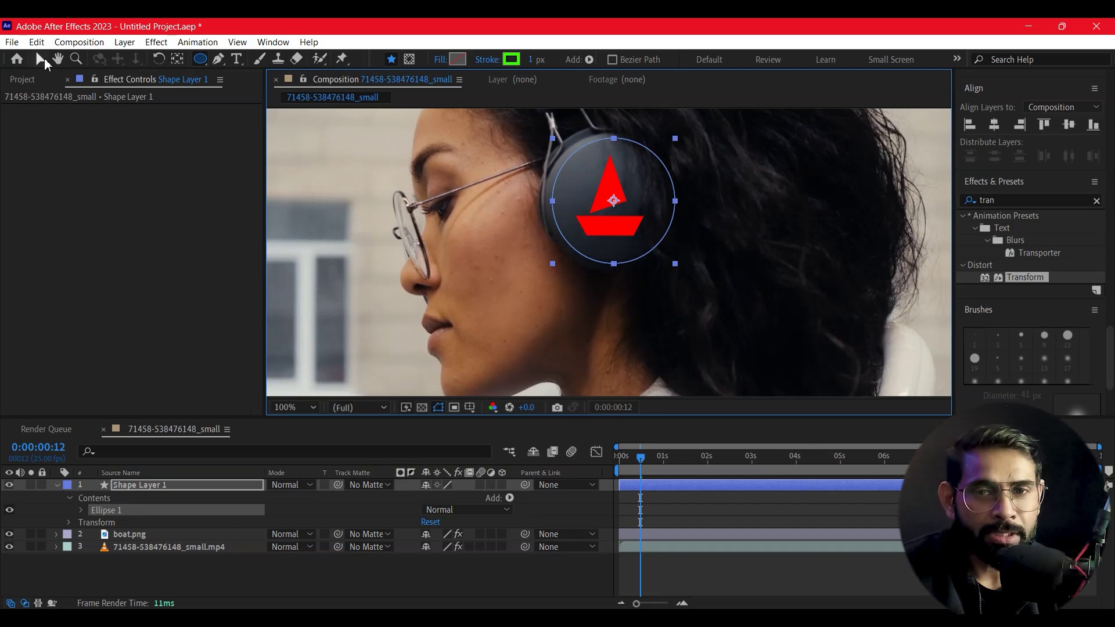
left_click(40, 59)
left_click_drag(651, 164, 647, 162)
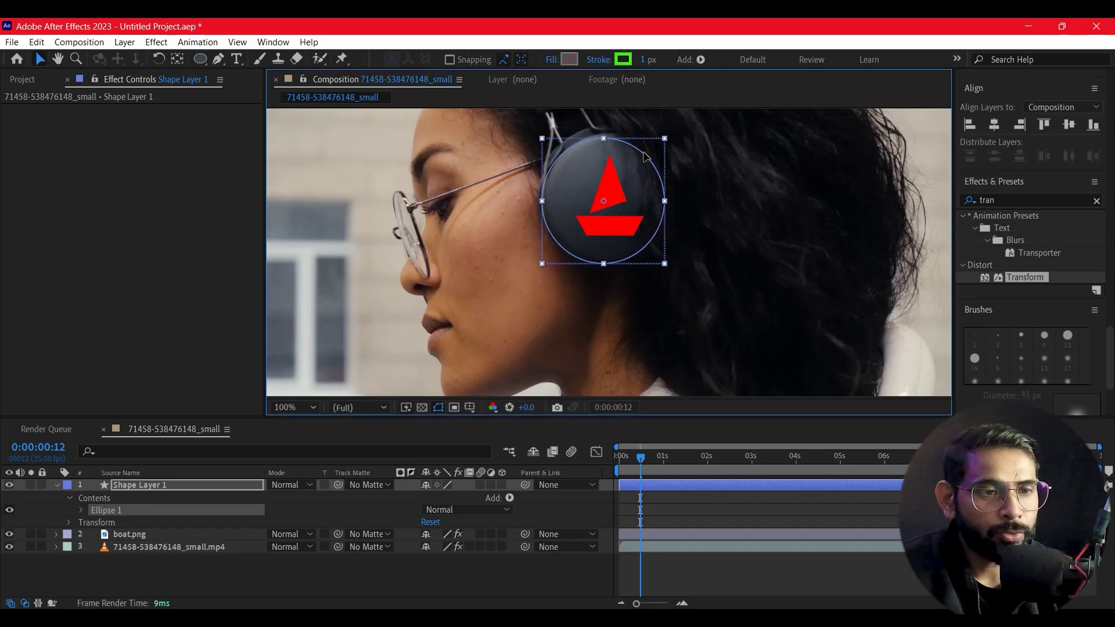
key("ctrl+Down")
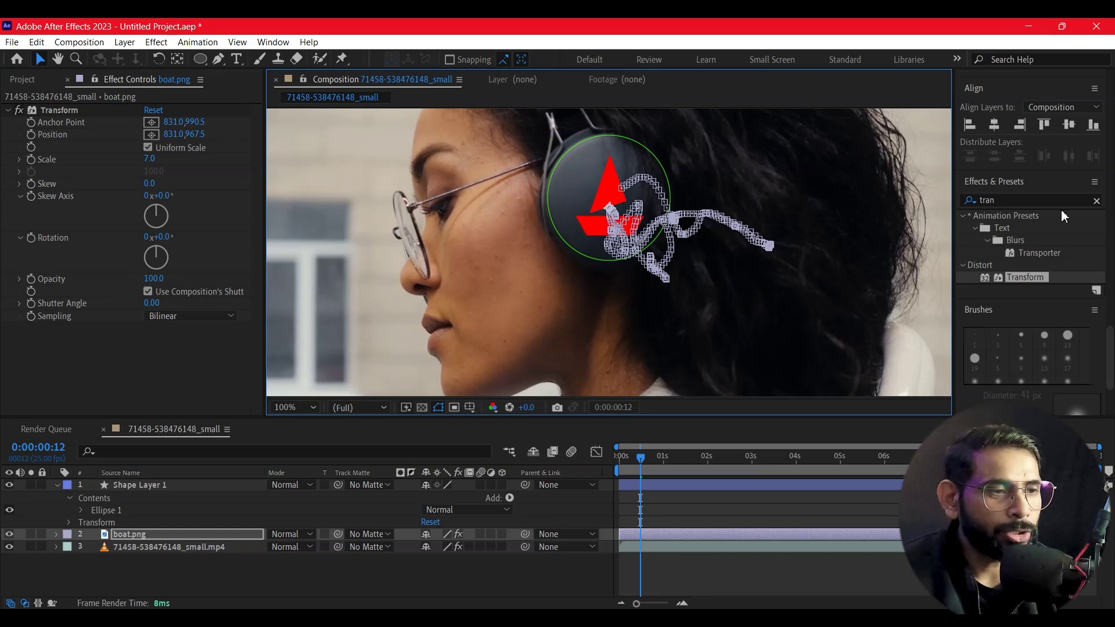
- Search 'deep' and apply Deep Glow to Shape Layer 1 for a green glow
left_click(1081, 220)
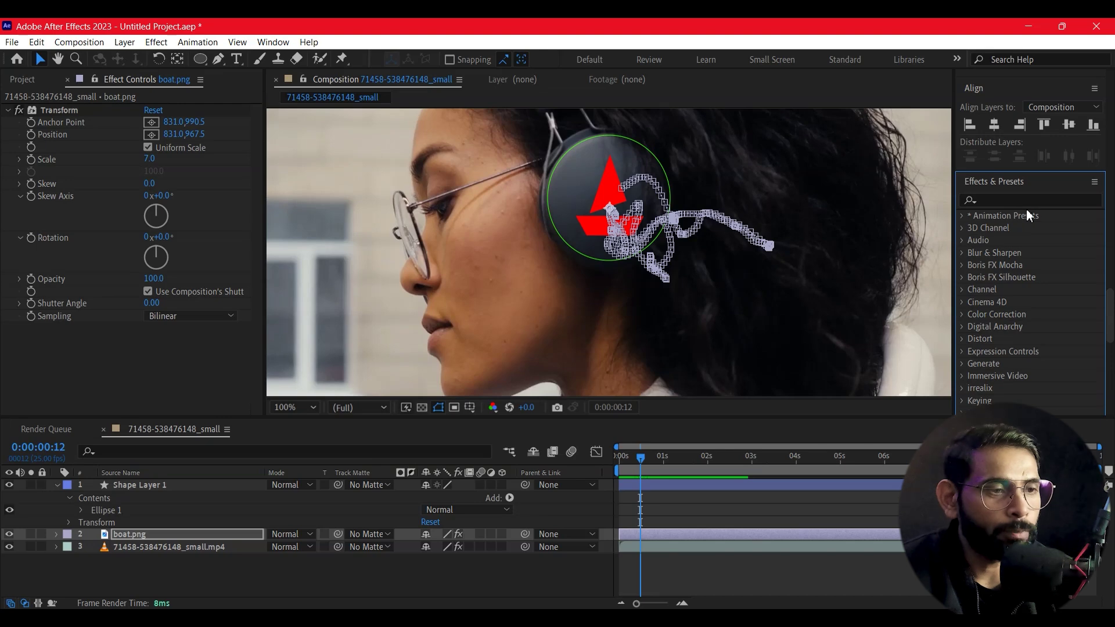
left_click(1028, 200)
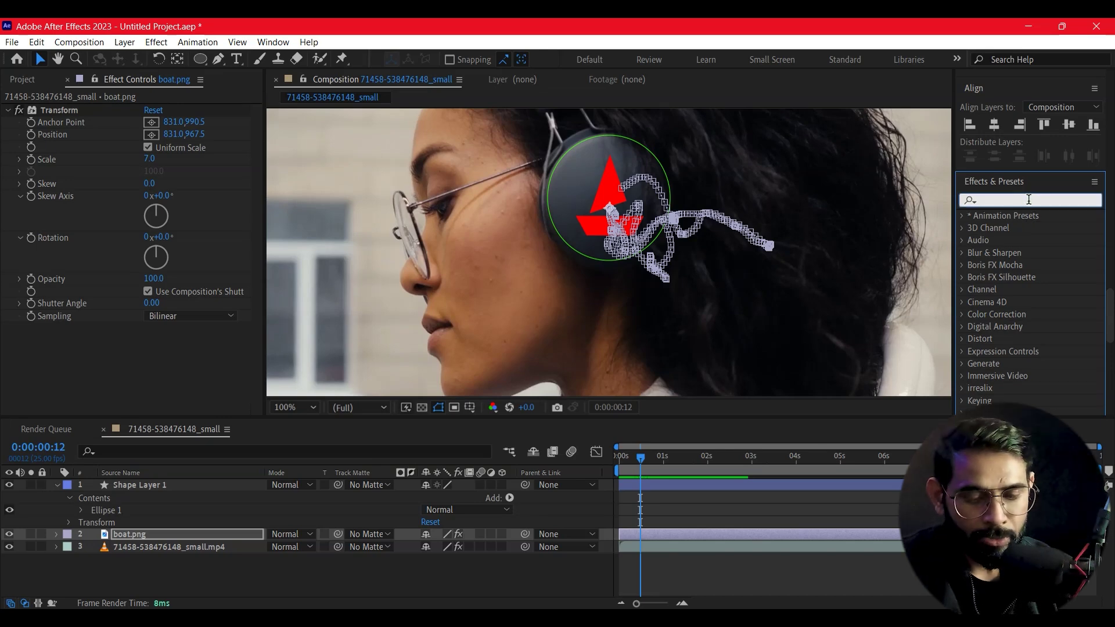
type("deep")
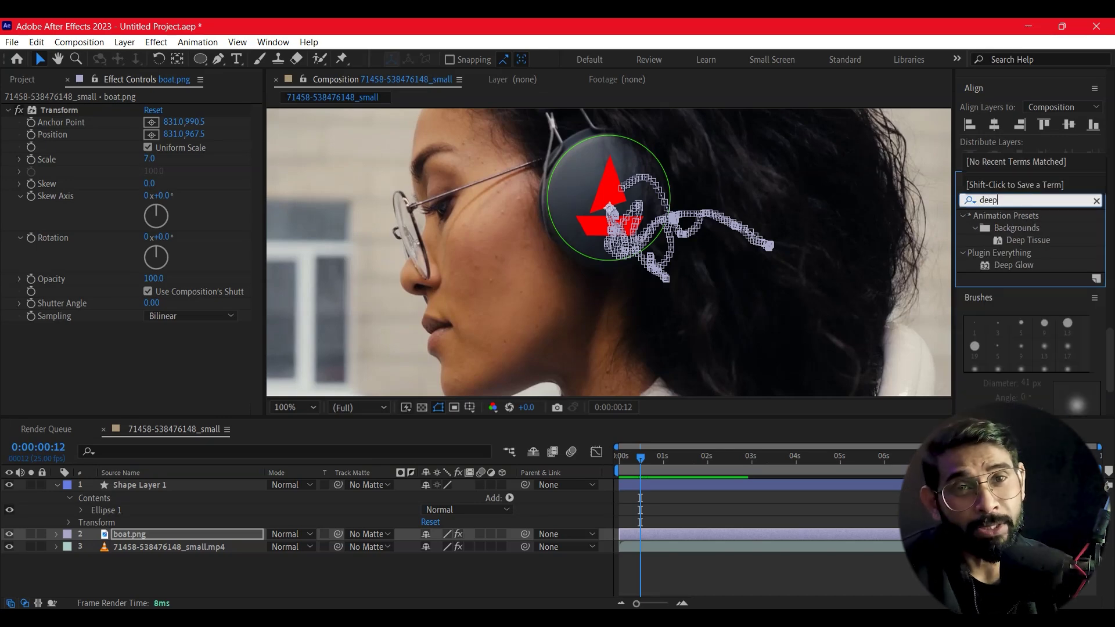
key("Return")
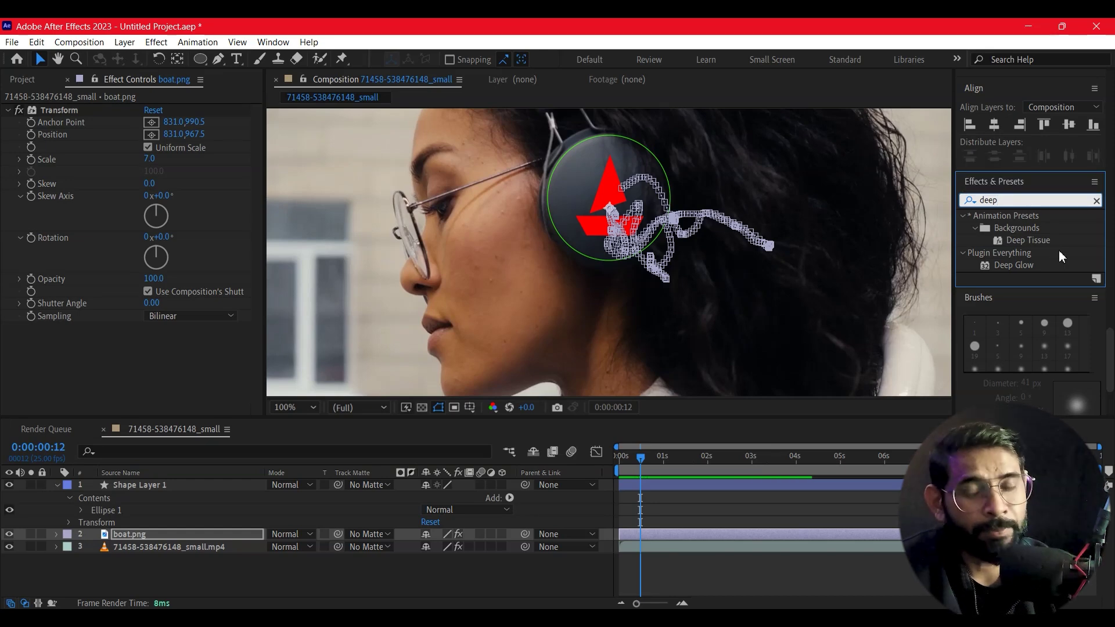
mouse_move(1010, 265)
left_mouse_down()
mouse_move(718, 515)
mouse_move(137, 485)
left_mouse_up()
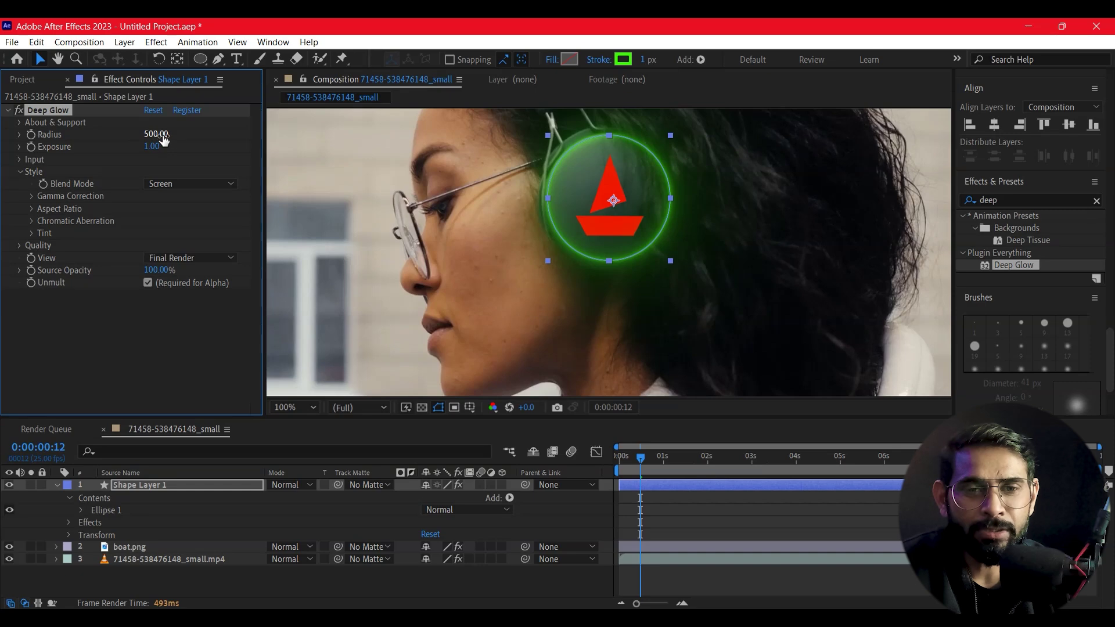
- Set the circle's Deep Glow to radius 39, source opacity 20% and exposure 2.42
left_click_drag(105, 138, 75, 139)
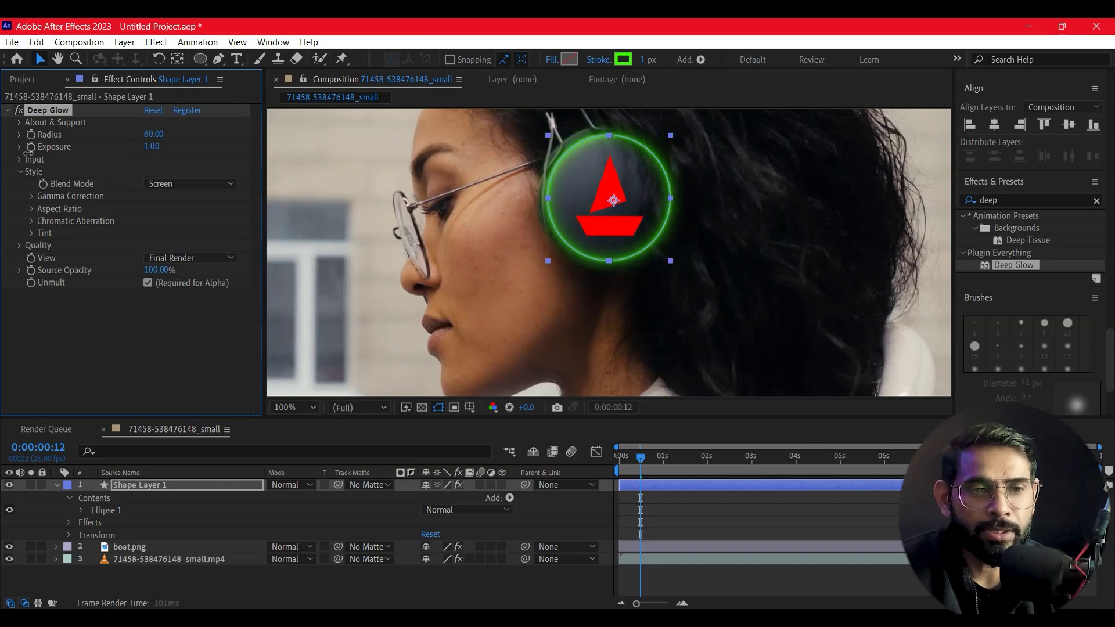
left_click_drag(28, 152, 108, 146)
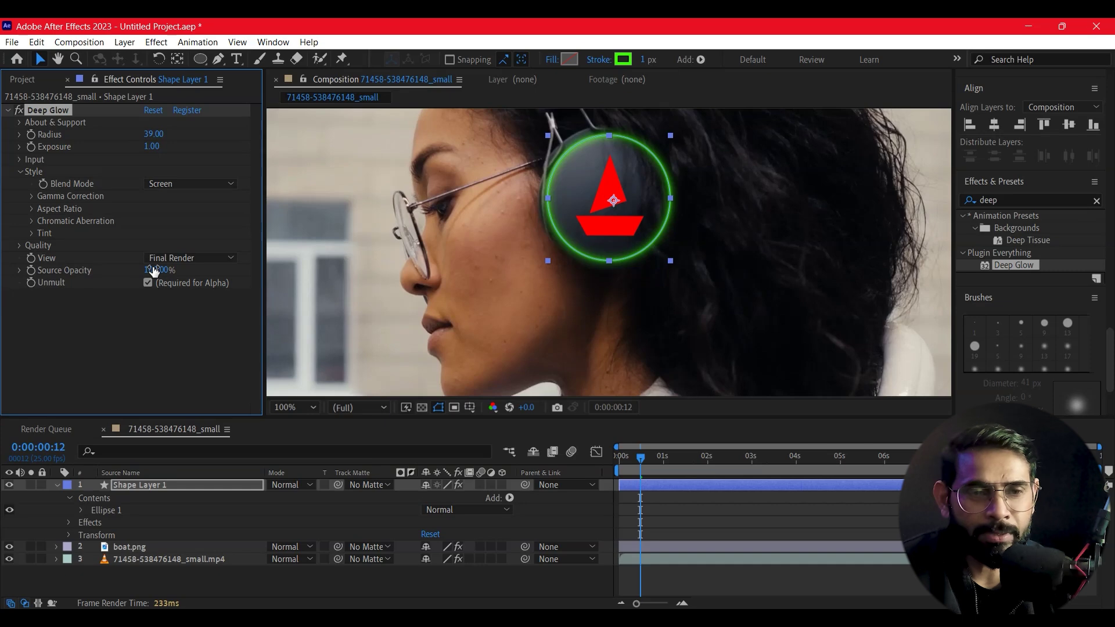
left_click_drag(154, 271, 3, 287)
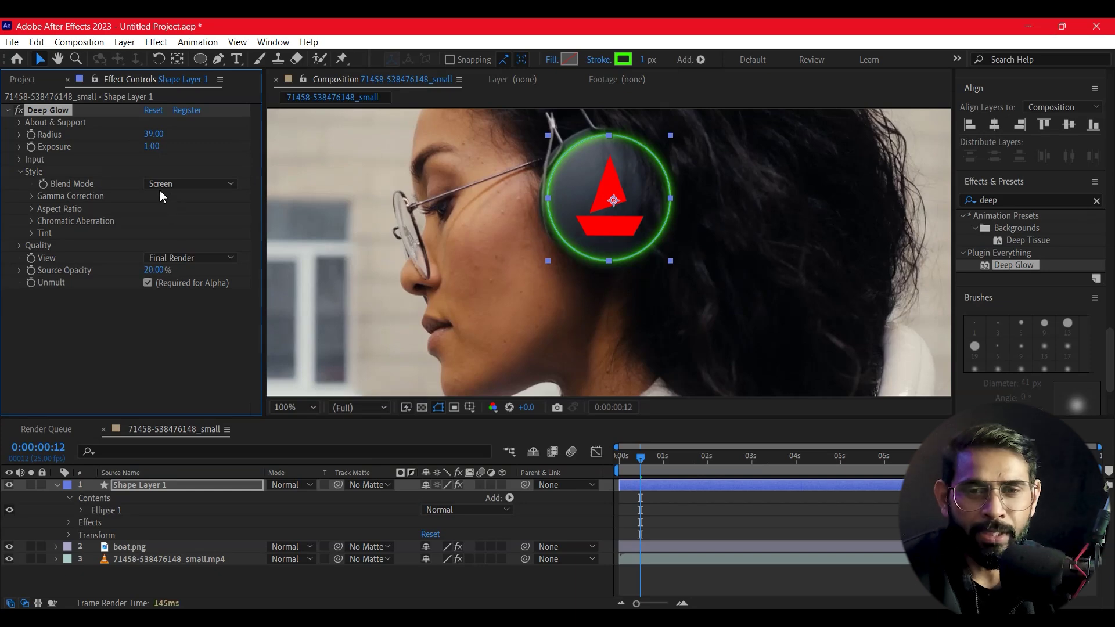
left_click_drag(254, 160, 267, 163)
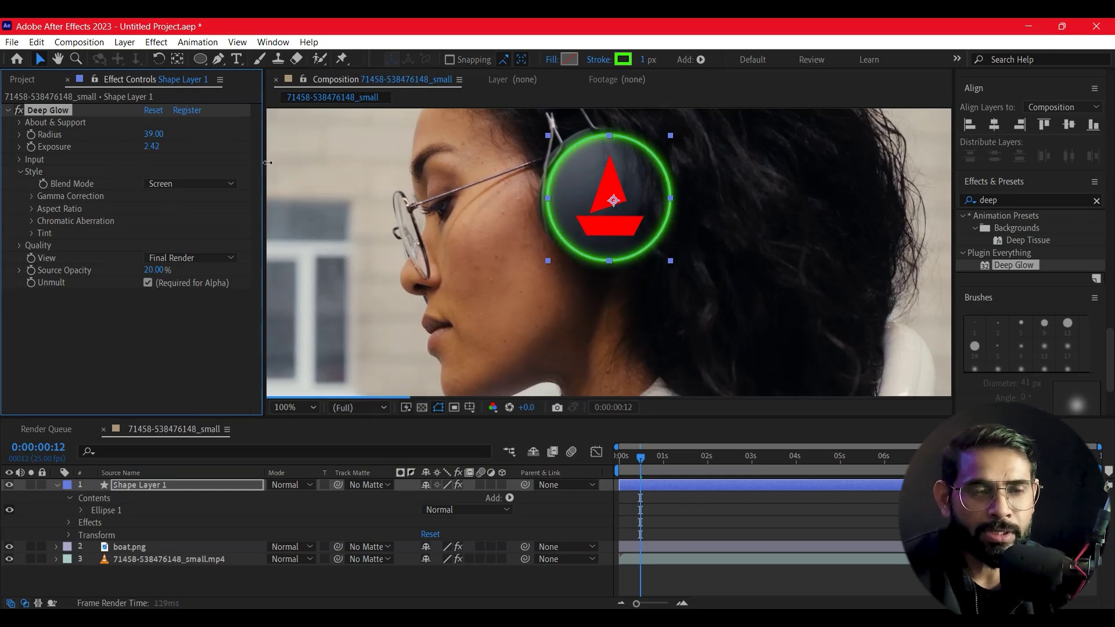
left_click(610, 203)
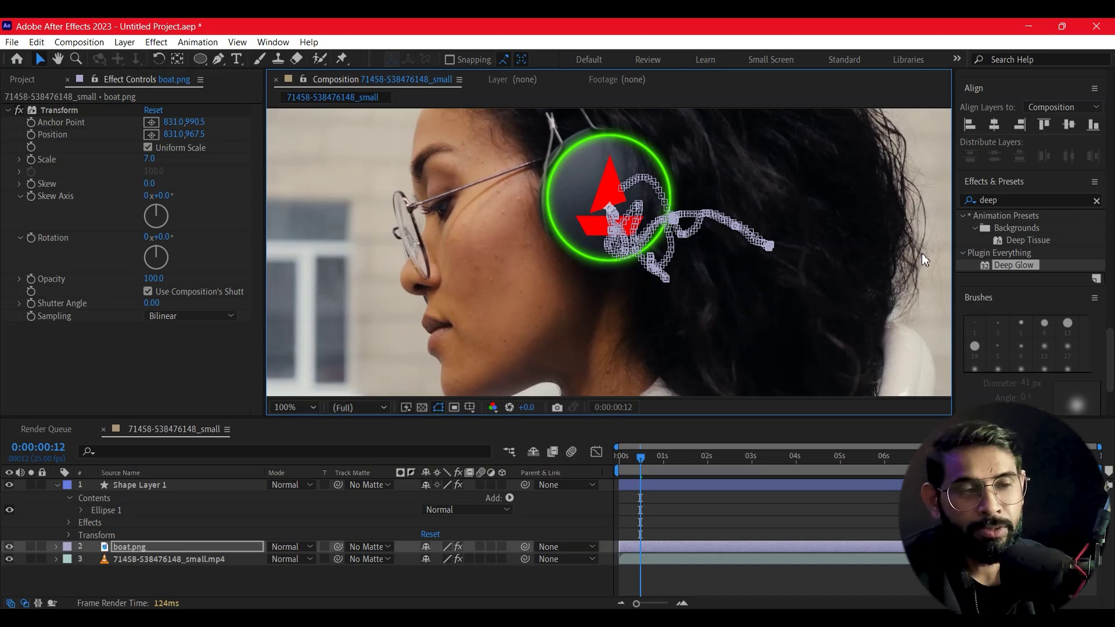
- Parent Shape Layer 1 to boat.png and preview the ring following the earcup
mouse_move(598, 619)
left_click(124, 509)
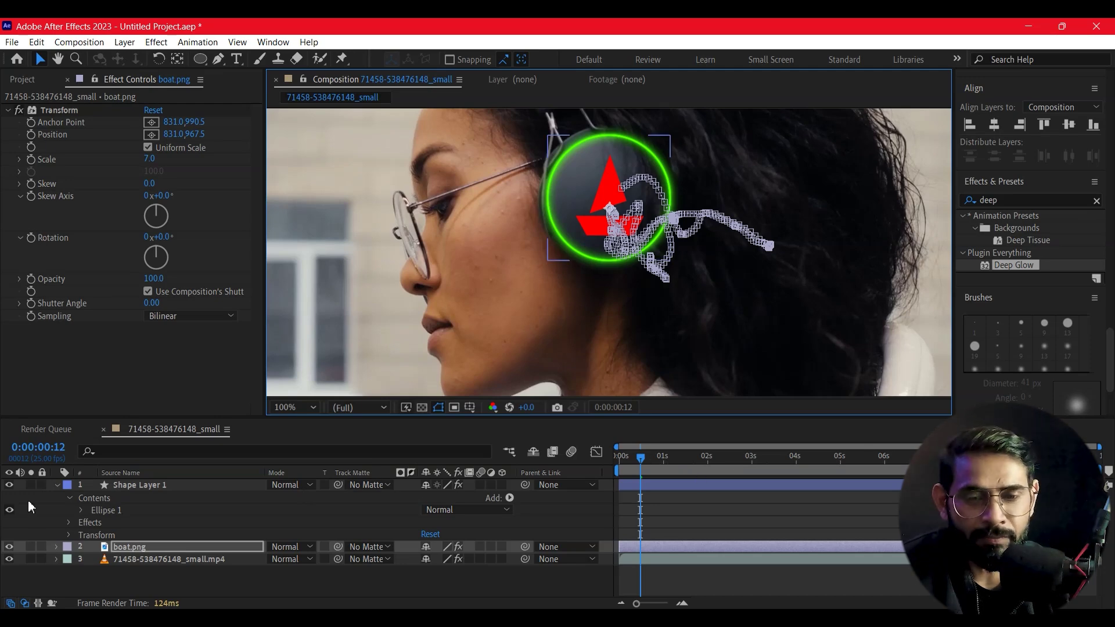
left_click(65, 486)
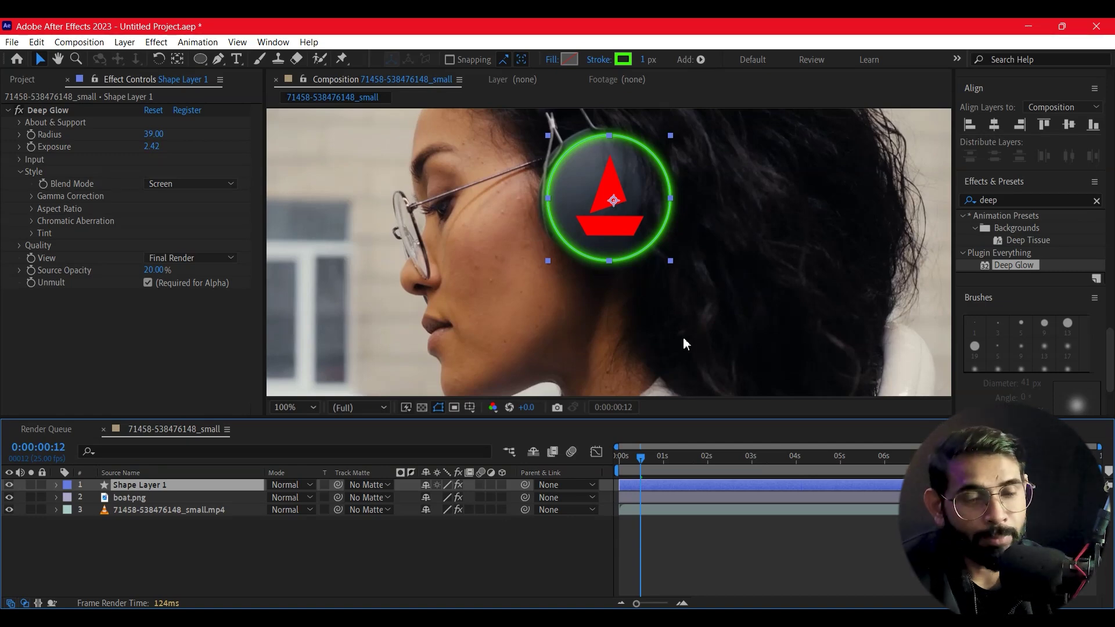
left_click_drag(526, 484, 119, 509)
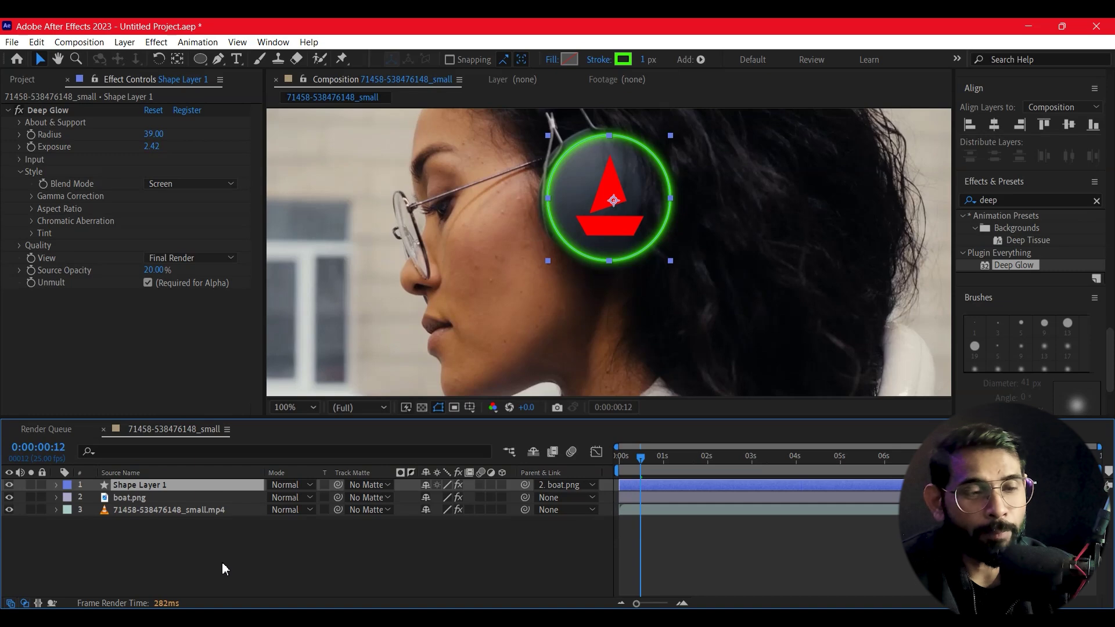
key("space")
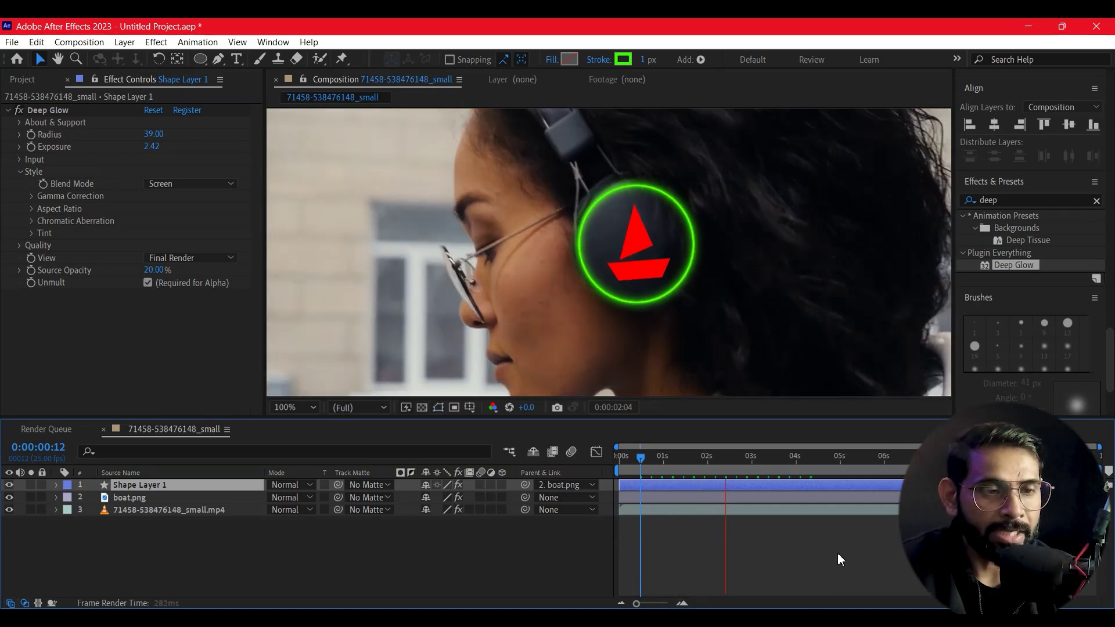
key("space")
left_click_drag(775, 461, 619, 465)
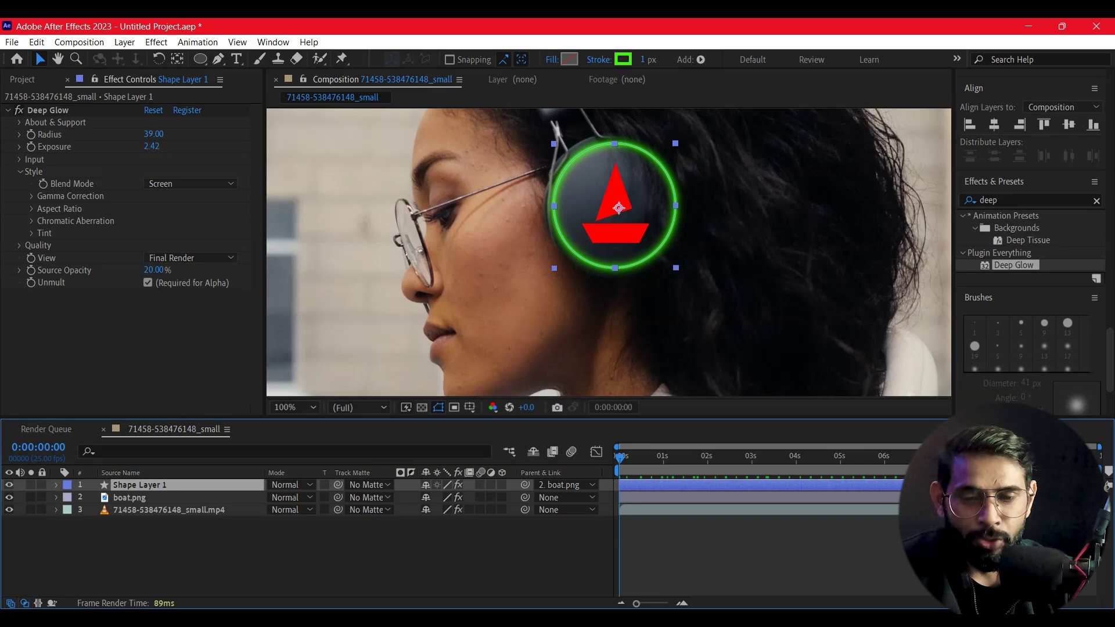
- Add Trim Paths to the ring and keyframe End from 0% at 0s to 100% at 3:01
left_click(55, 487)
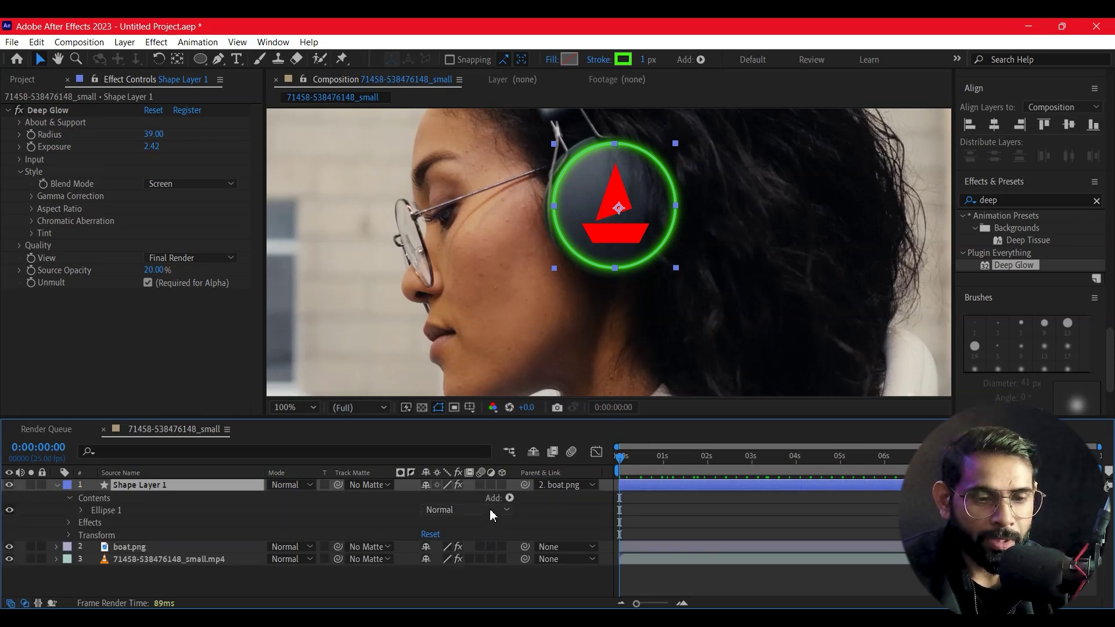
left_click(510, 498)
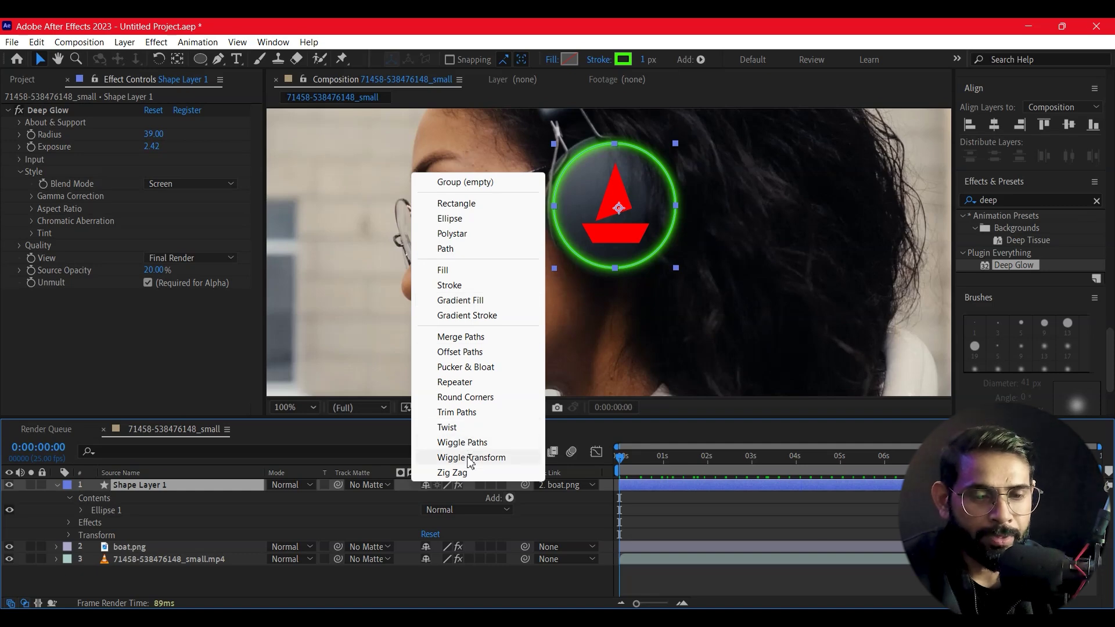
left_click(468, 413)
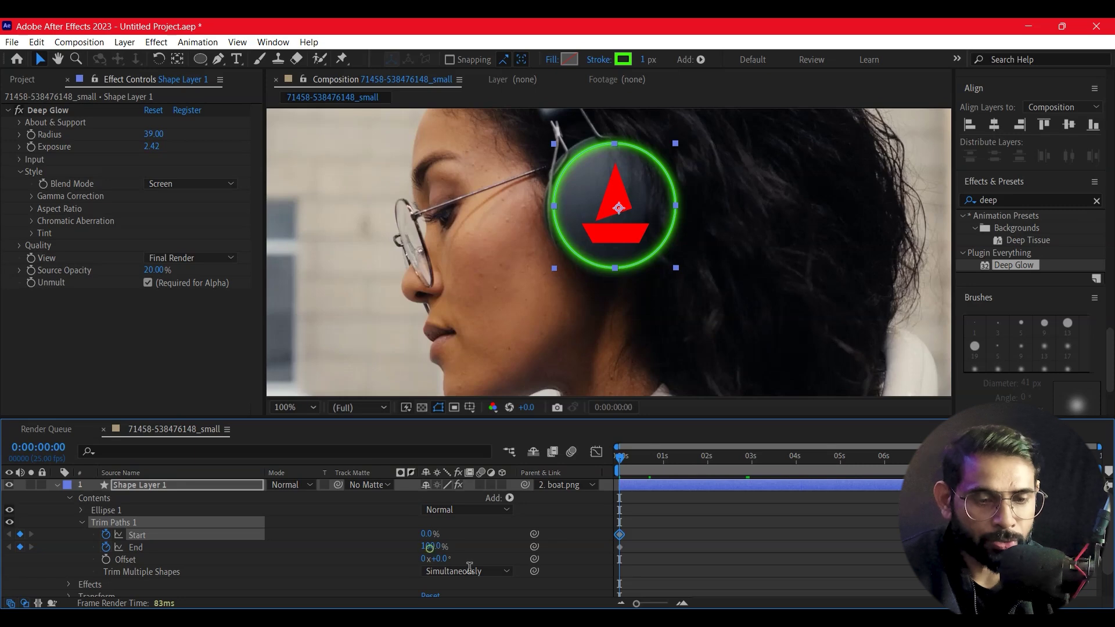
left_click(432, 547)
type("0")
key("Return")
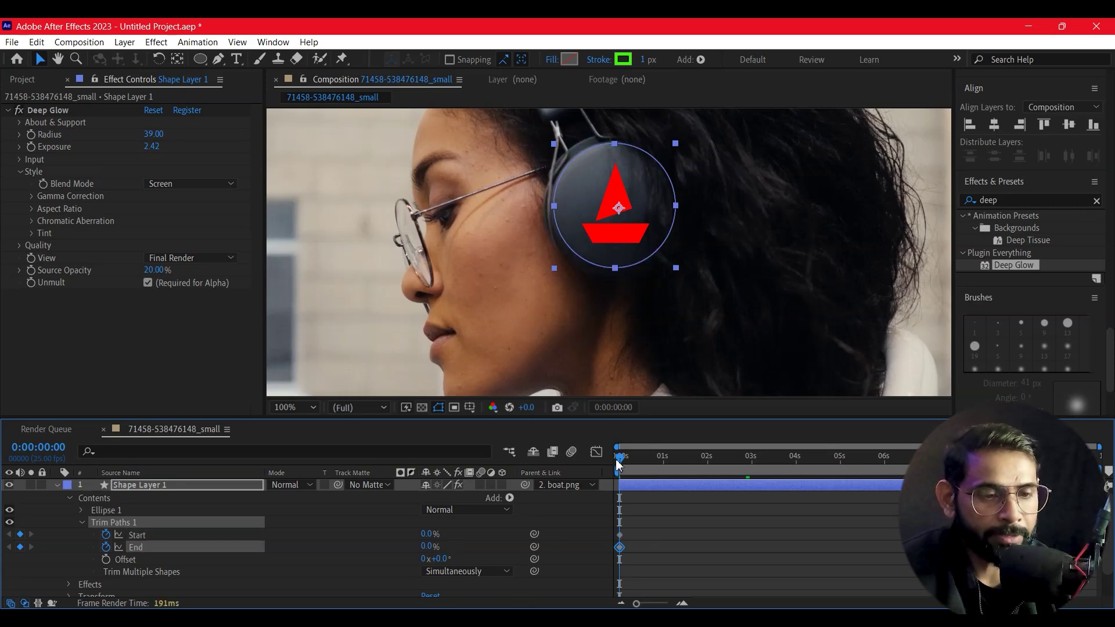
left_click_drag(619, 458, 754, 458)
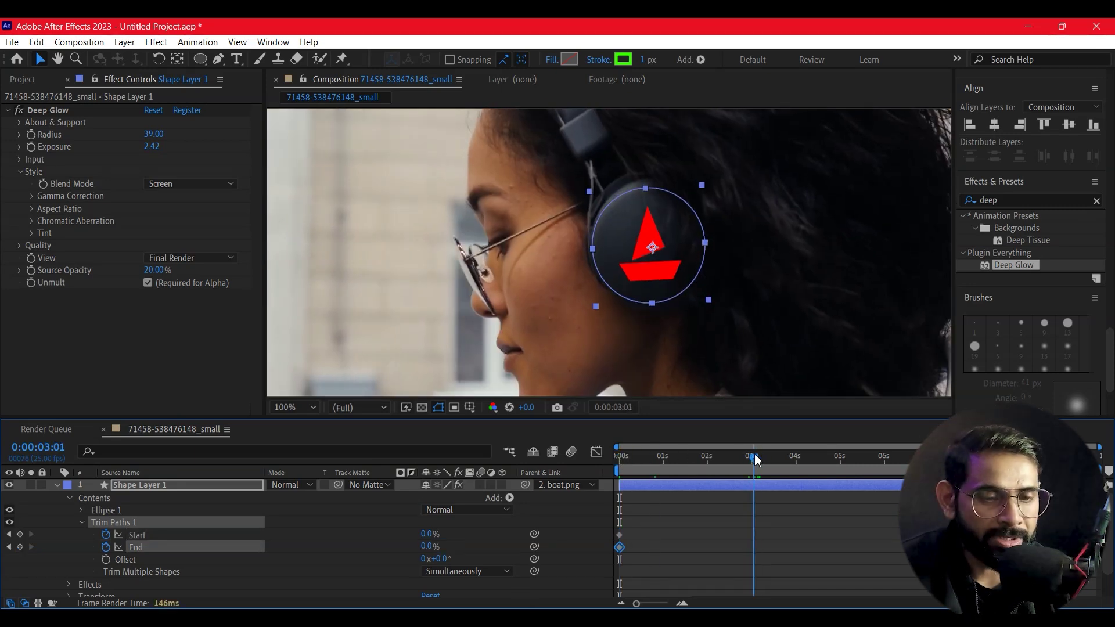
left_click_drag(431, 546, 528, 546)
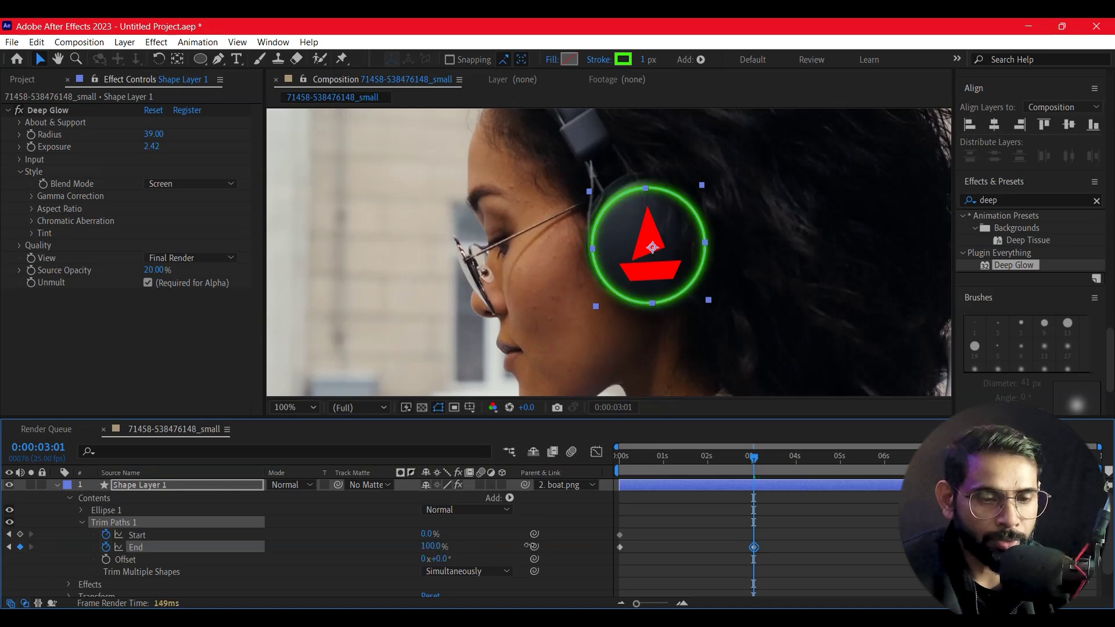
left_click(620, 458)
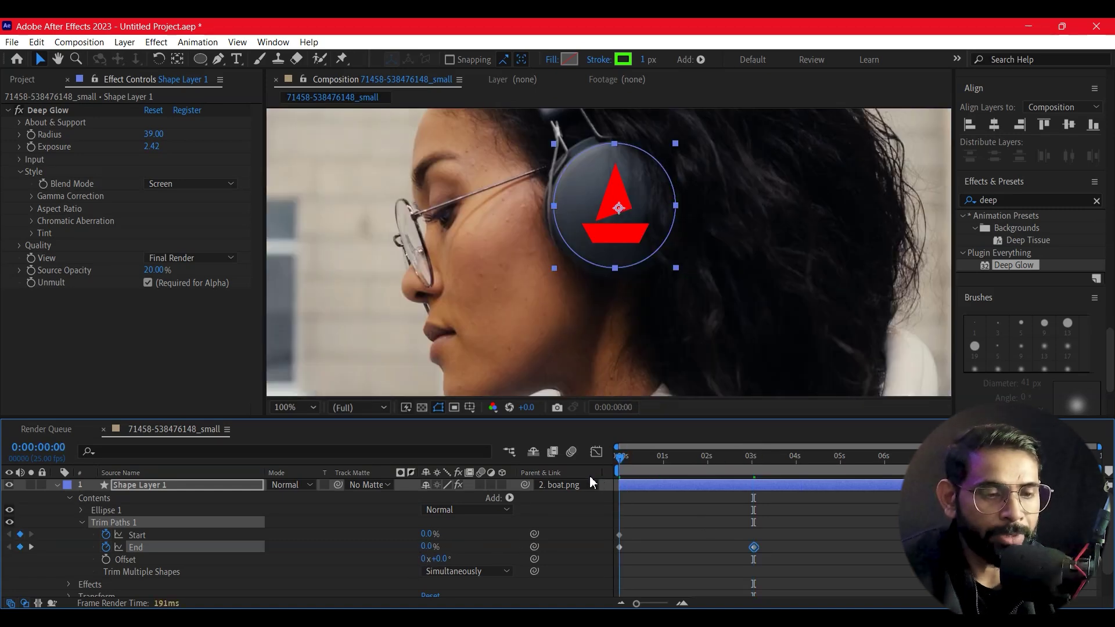
key("h")
key("space")
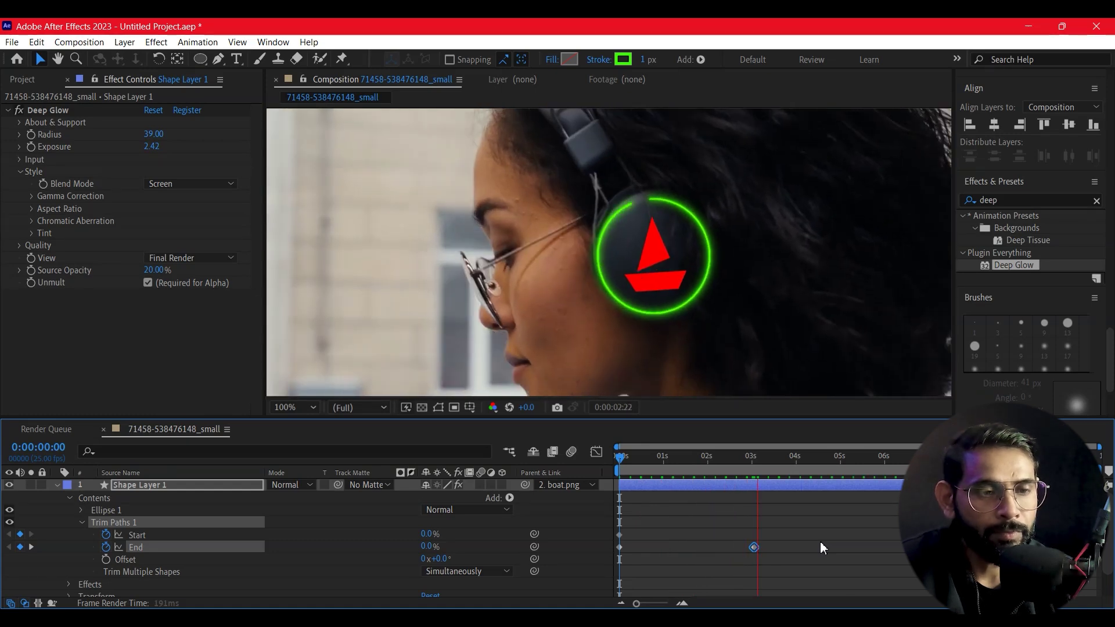
key("space")
- Keyframe Trim Paths Start from 0% at 3:02 to 100% at 5:21
left_click(761, 463)
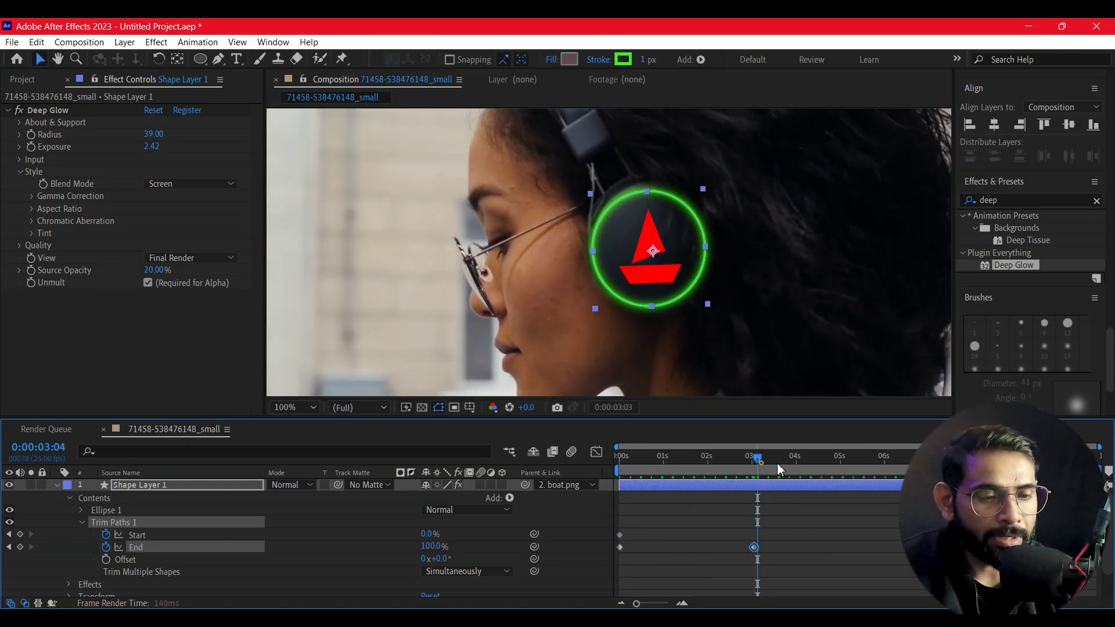
left_click_drag(763, 465, 756, 465)
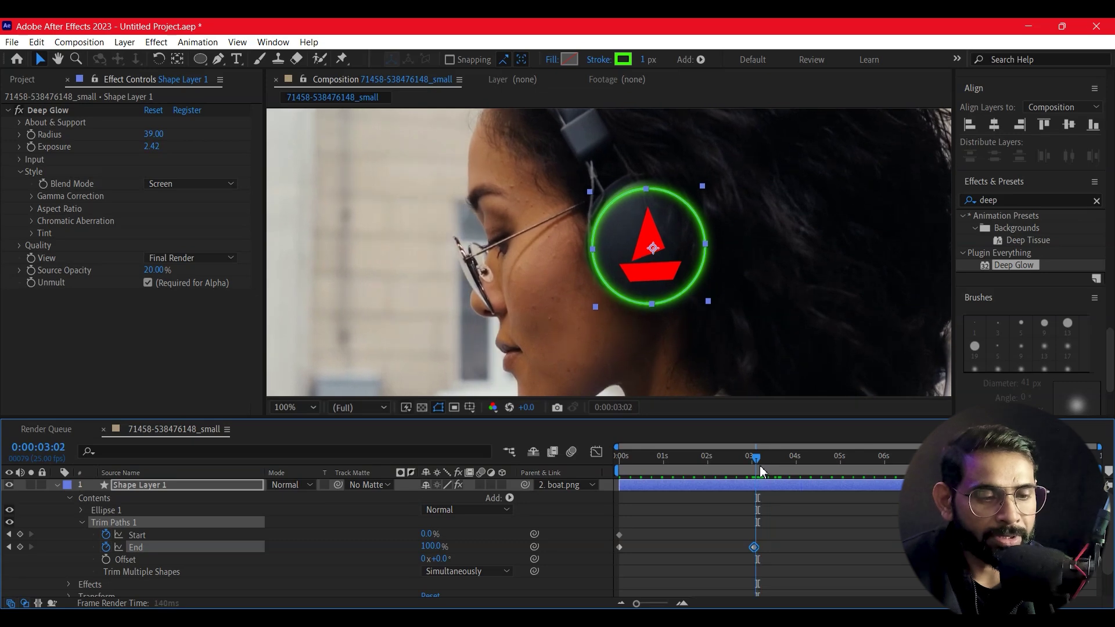
left_click(20, 534)
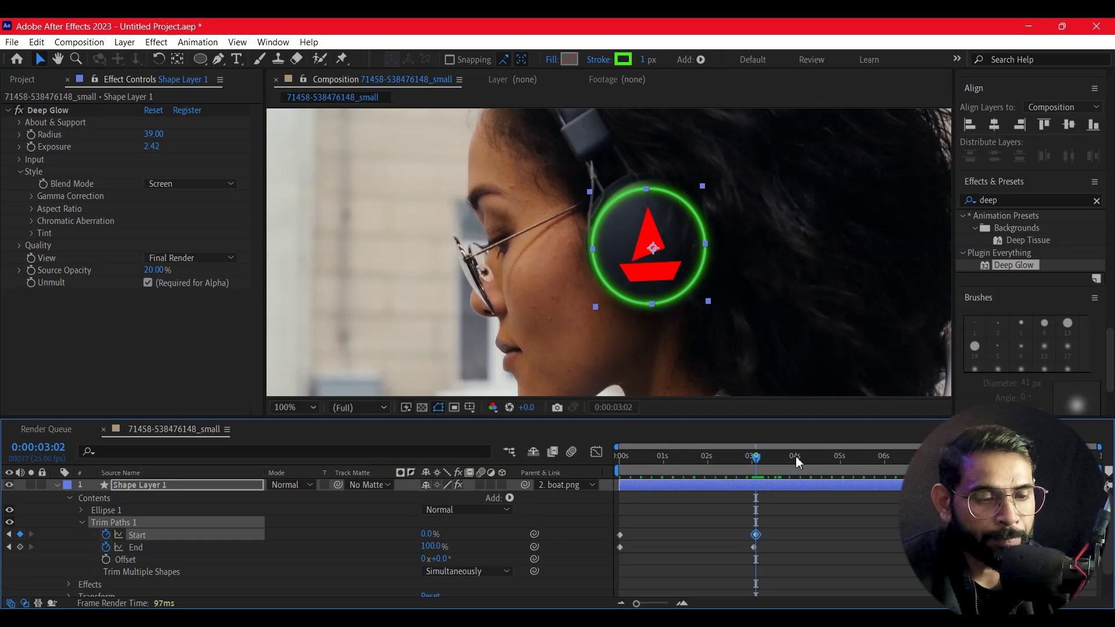
left_click_drag(796, 457, 878, 473)
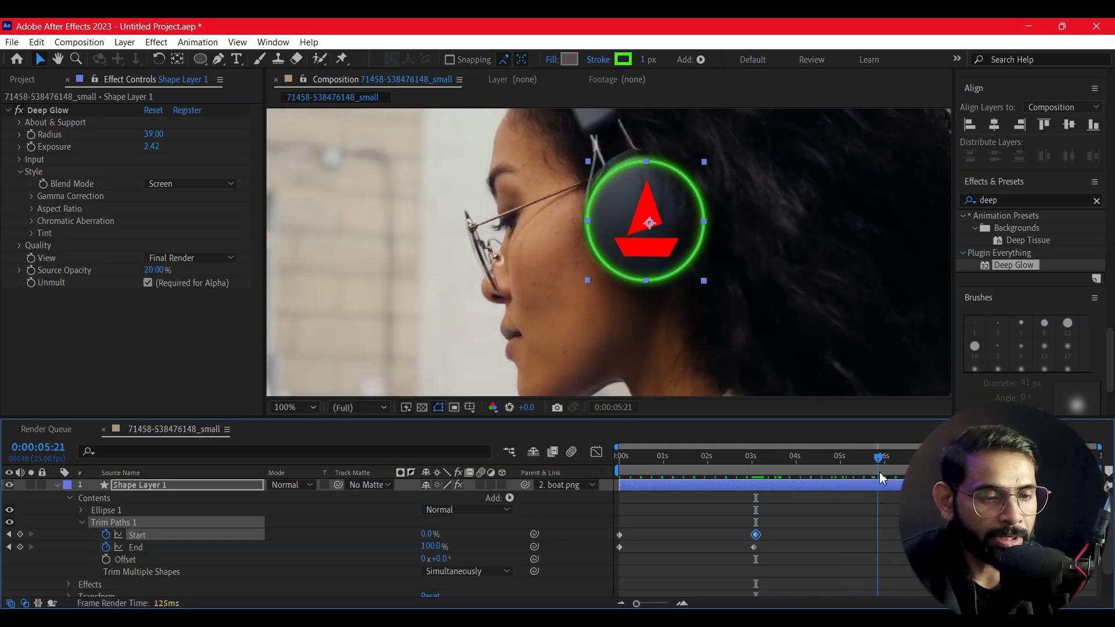
left_click_drag(462, 534, 539, 546)
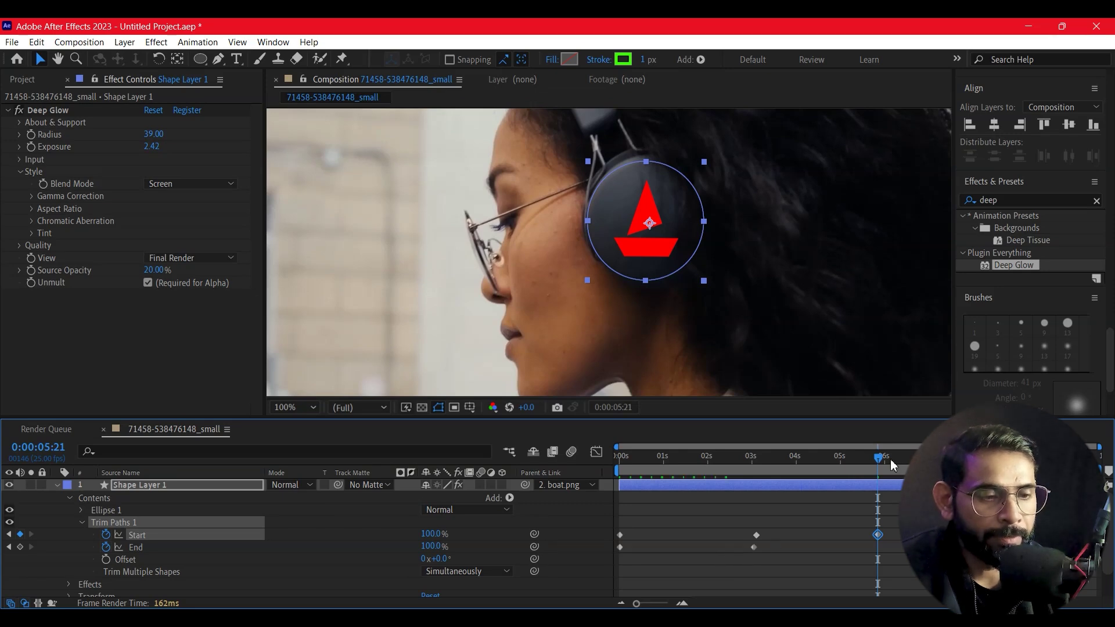
left_click_drag(890, 458, 618, 471)
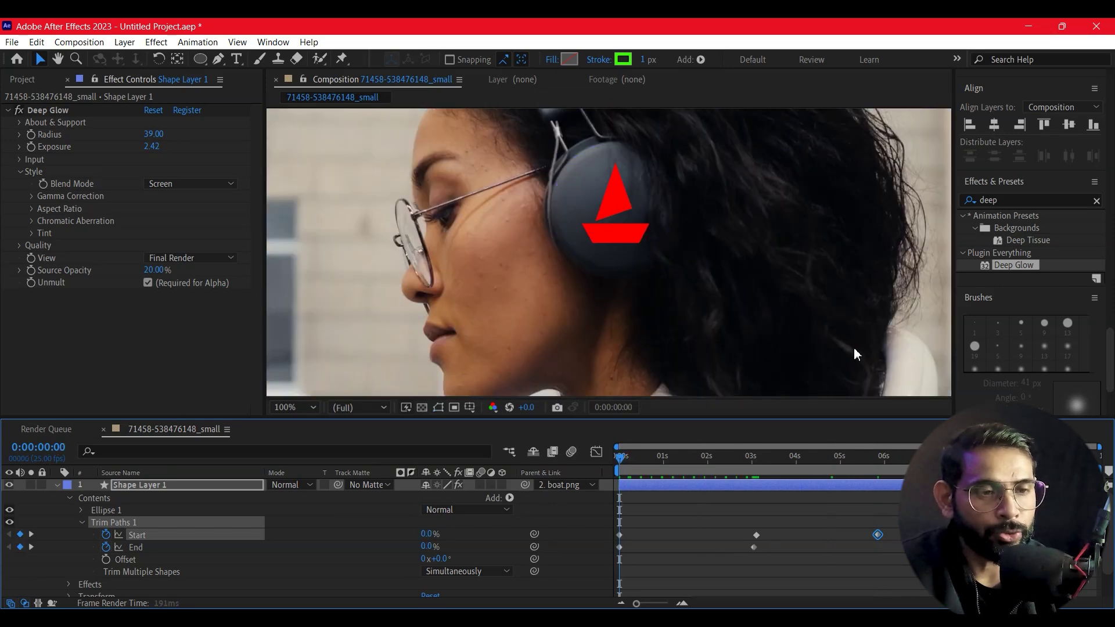
- Add an End keyframe at 5:21 and lower End at a later time to trim the stroke
key("space")
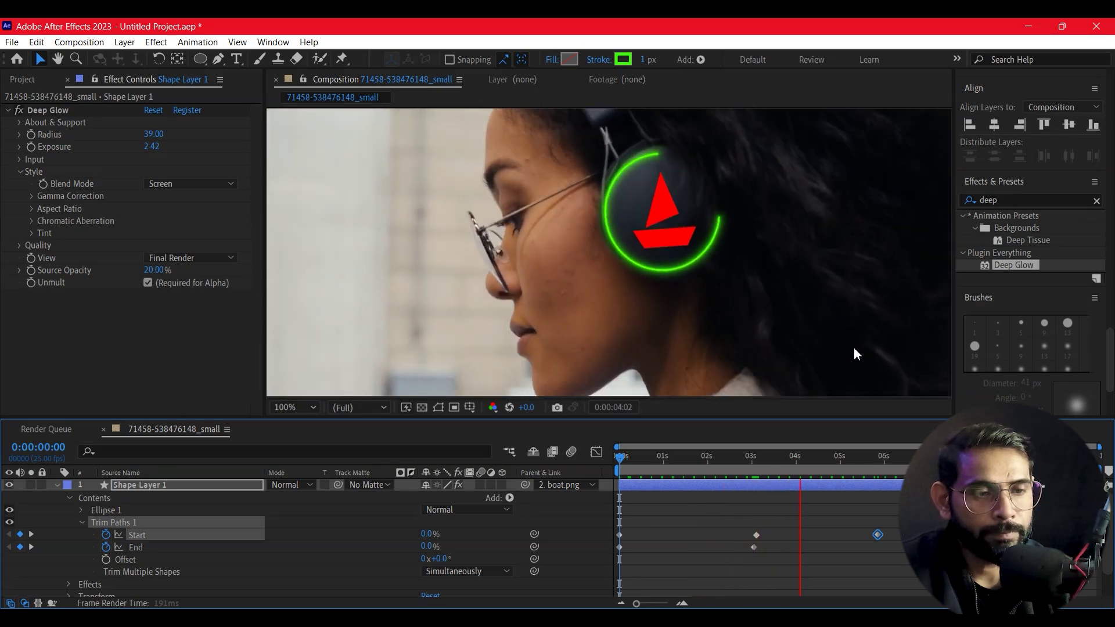
key("space")
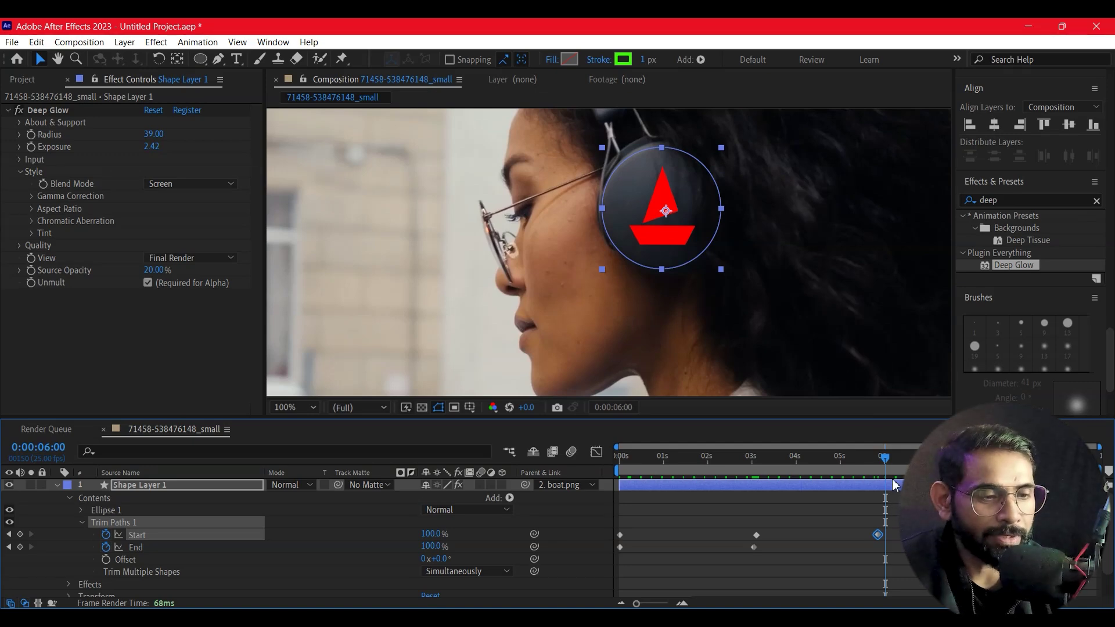
left_click_drag(886, 456, 878, 460)
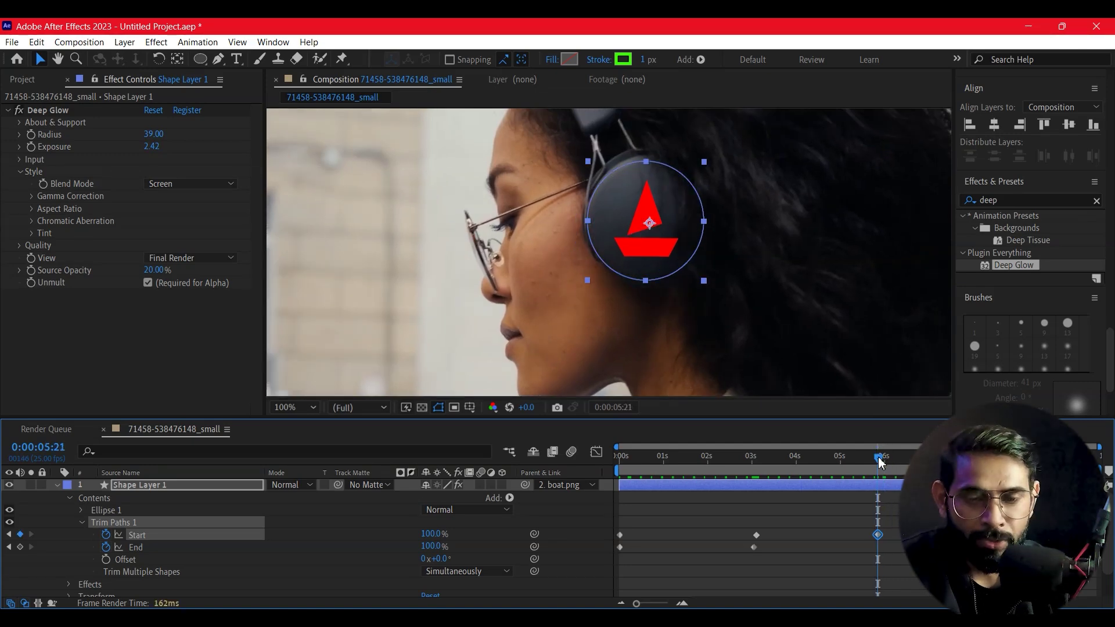
left_click(21, 547)
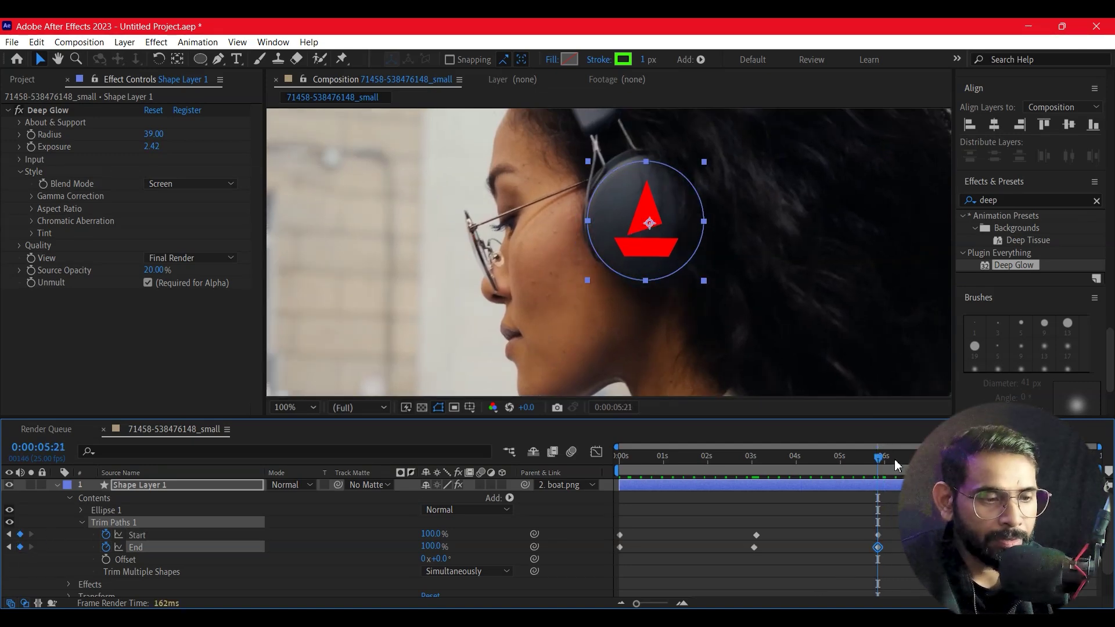
left_click_drag(894, 459, 952, 458)
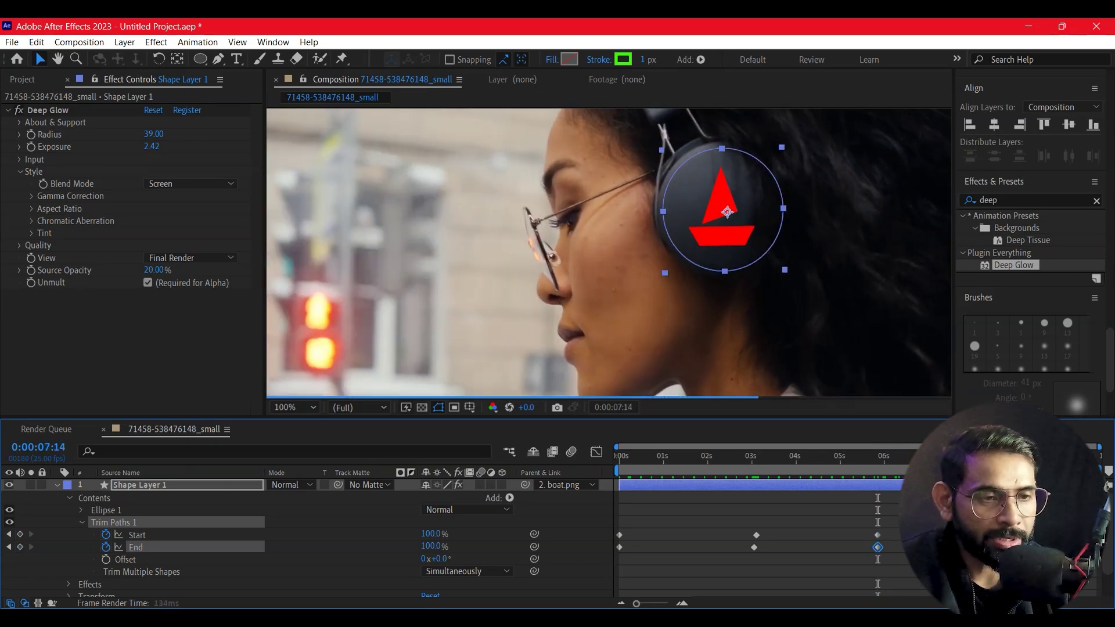
left_click_drag(411, 547, 346, 566)
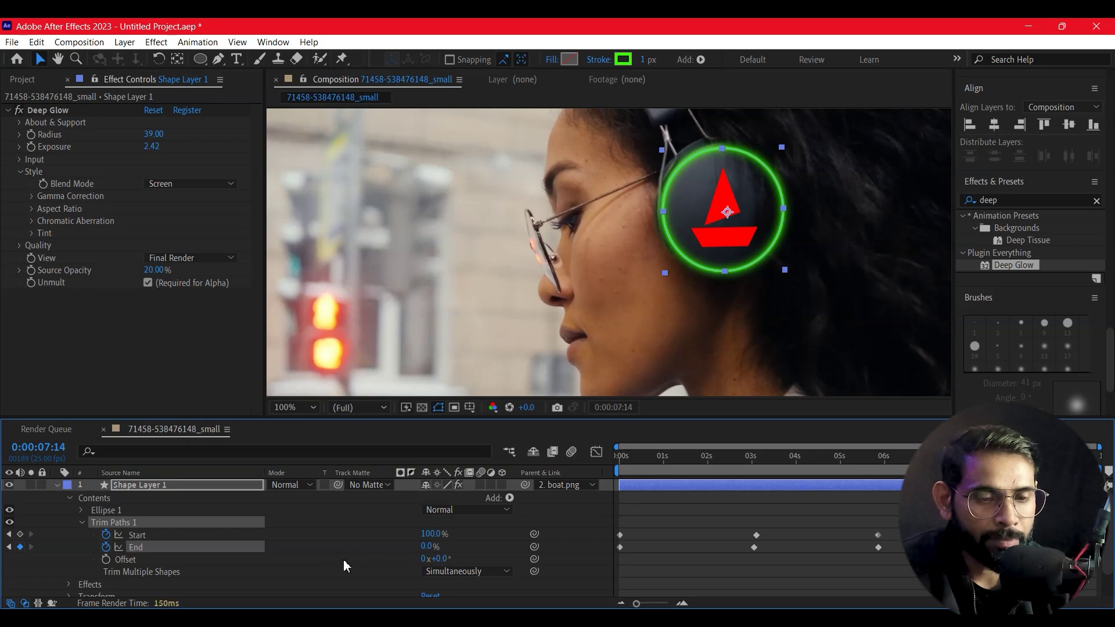
- Preview the ring animation and select all six Trim Paths Start and End keyframes
left_click_drag(887, 457, 906, 458)
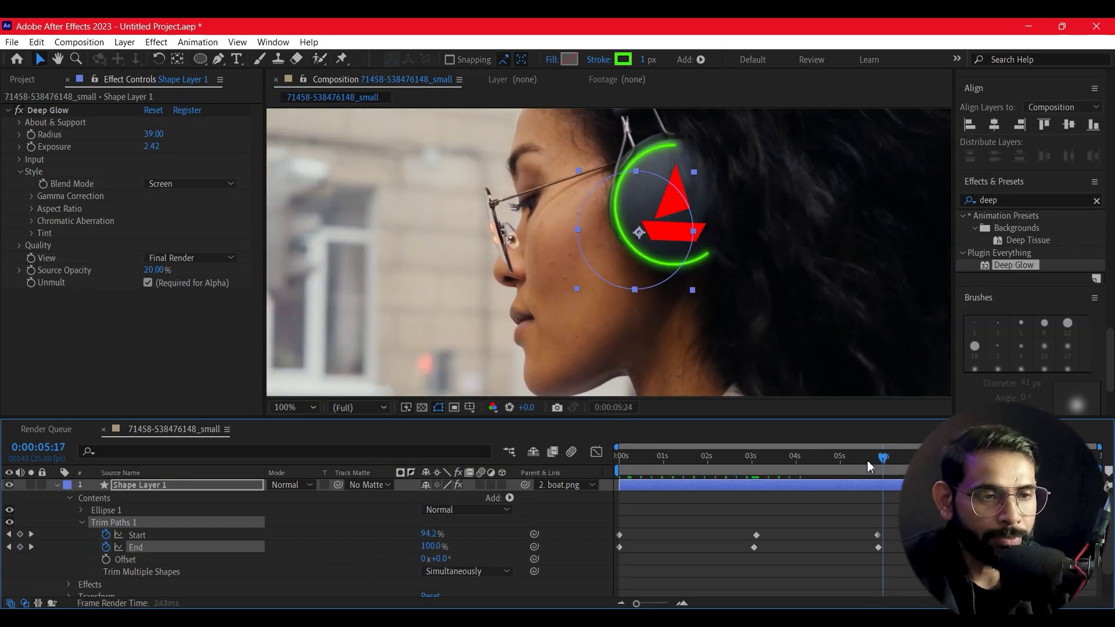
key("space")
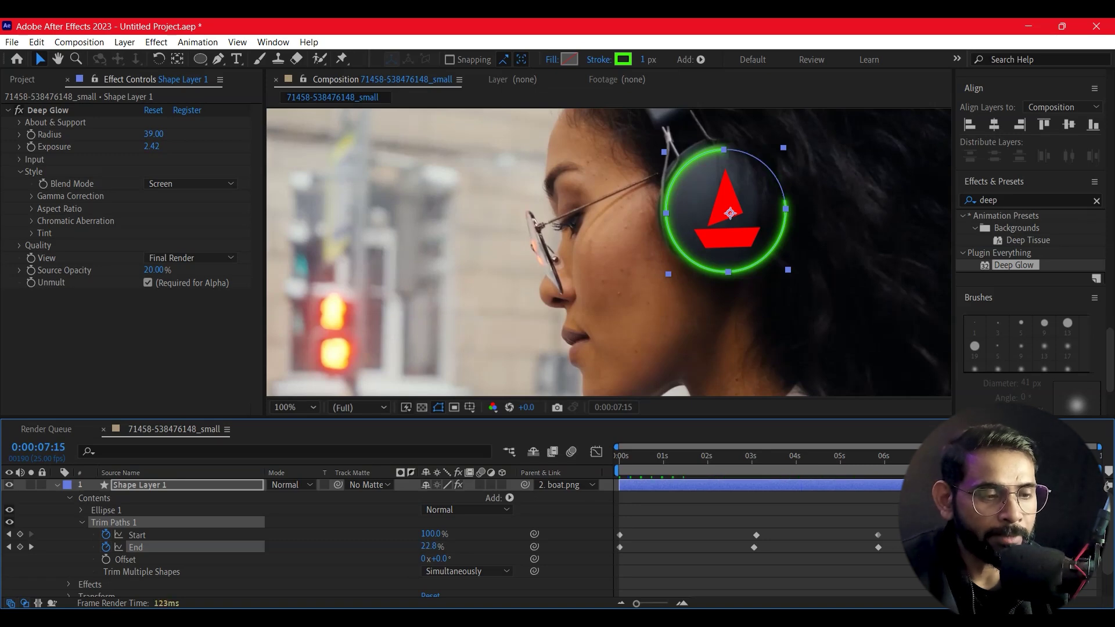
left_click_drag(927, 509, 592, 590)
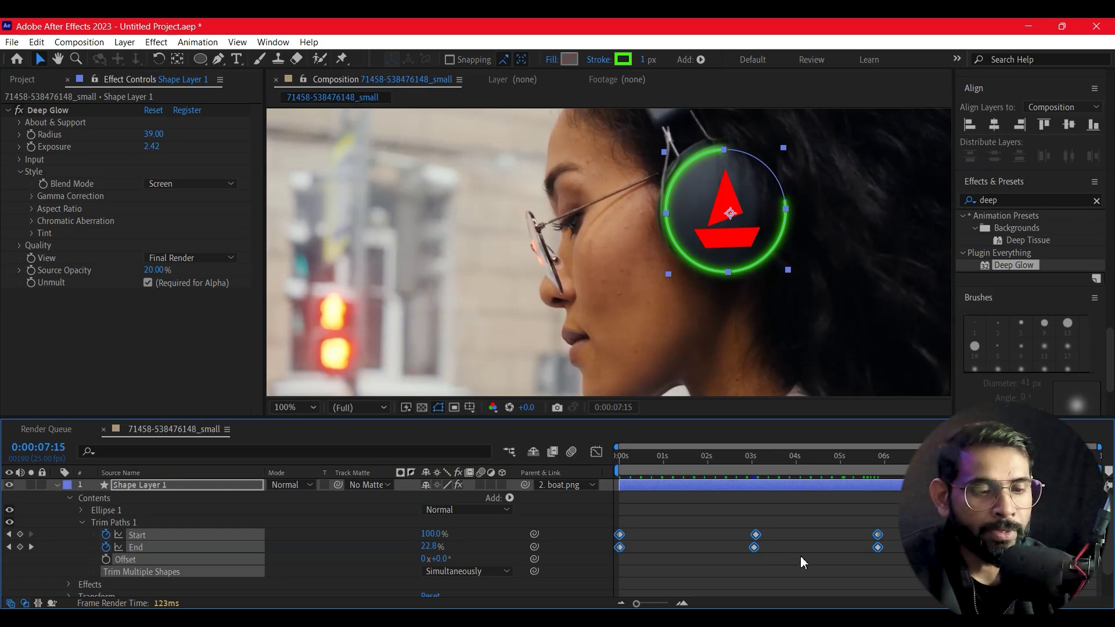
right_click(756, 534)
- Apply Easy Ease to the six Trim Paths keyframes and scrub through the eased ring
left_click(801, 527)
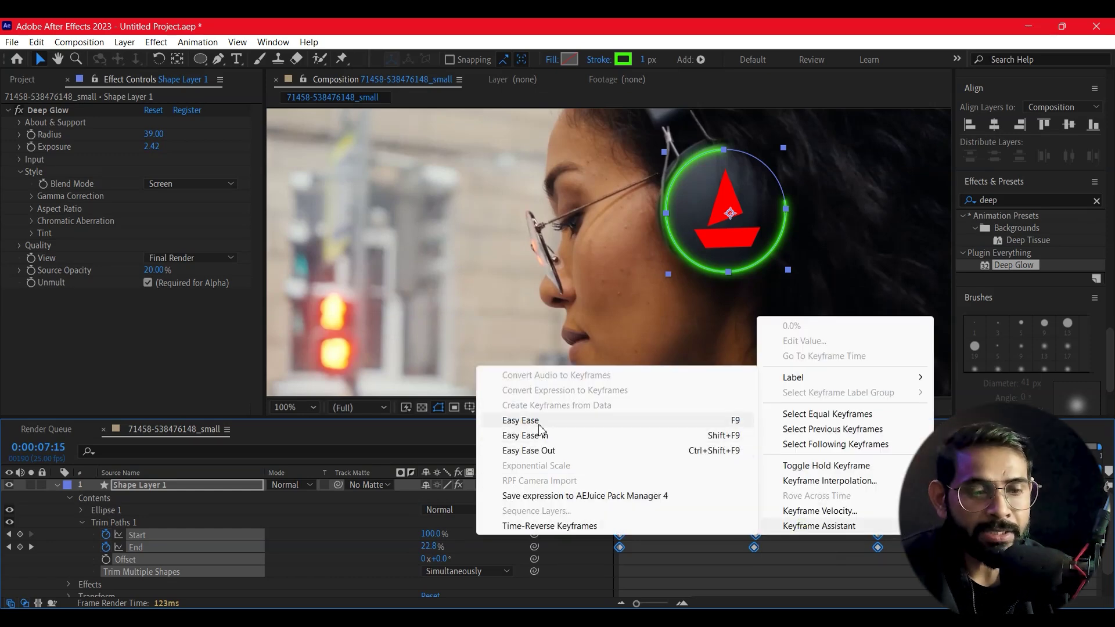
left_click(539, 427)
key("Home")
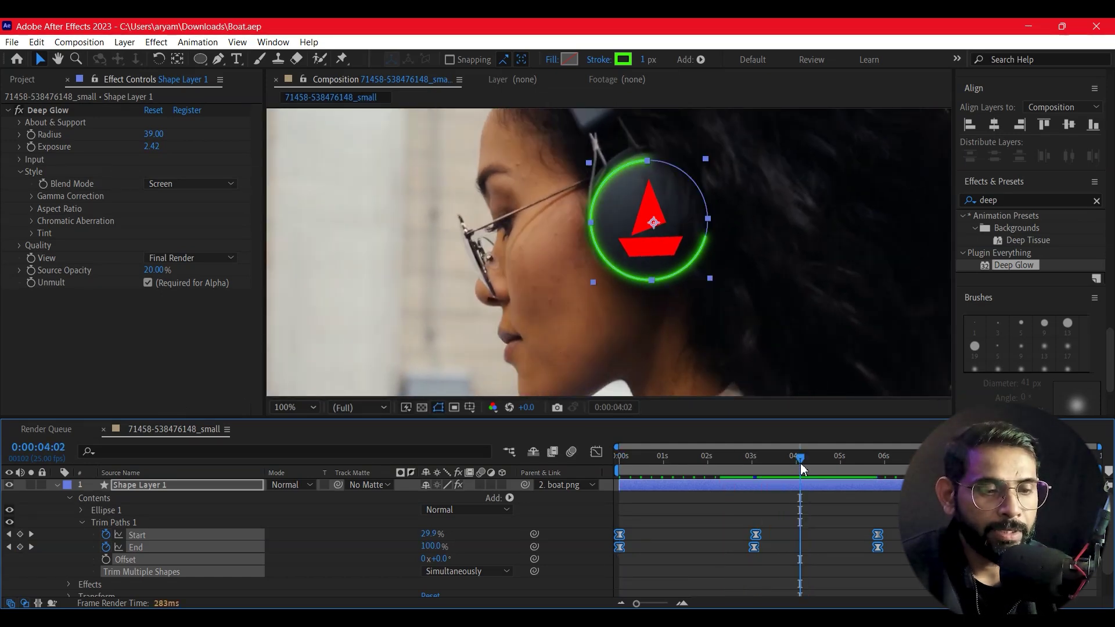
mouse_move(798, 472)
left_mouse_down()
mouse_move(933, 473)
mouse_move(718, 514)
left_mouse_up()
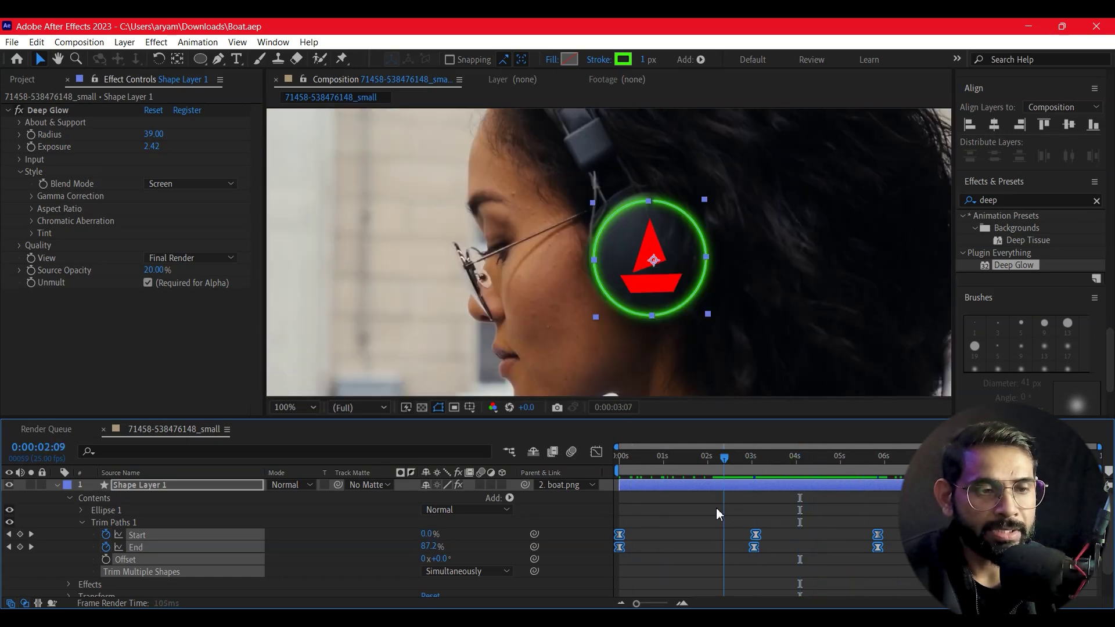
mouse_move(716, 514)
left_mouse_down()
mouse_move(946, 511)
mouse_move(598, 528)
left_mouse_up()
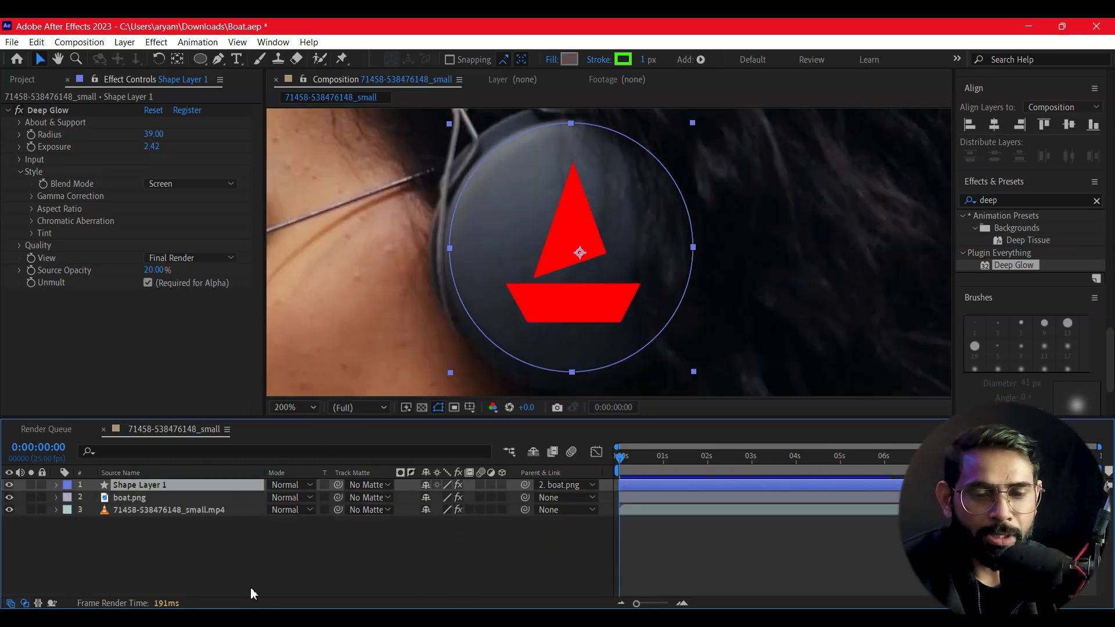
left_click(249, 579)
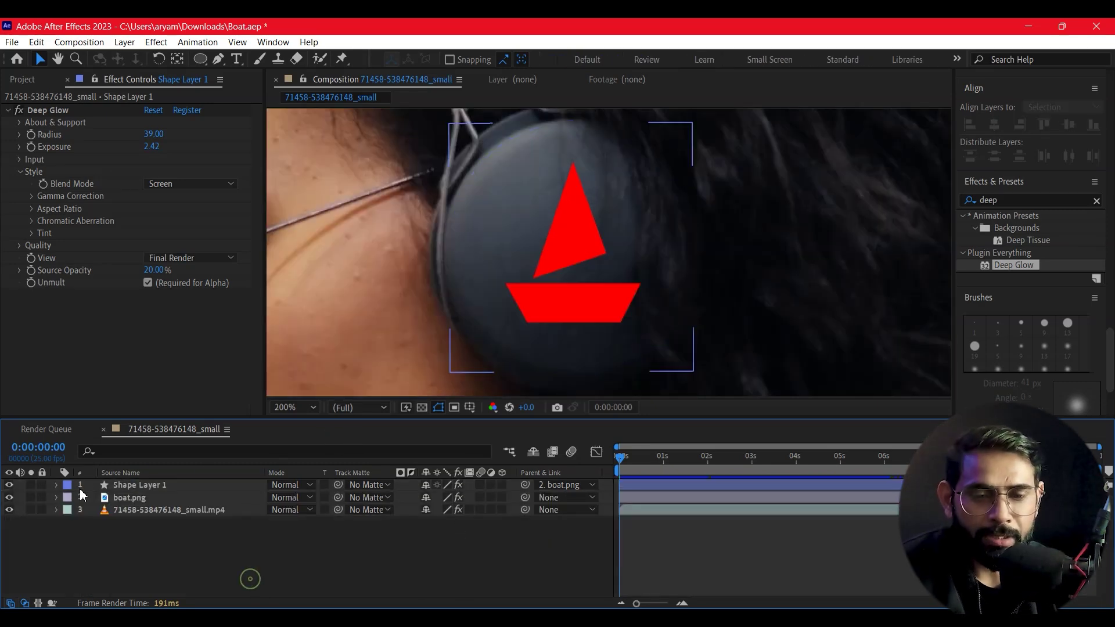
- Duplicate boat.png with Ctrl+D, move the copy to the top, and run Layer > Auto-trace
left_click(134, 498)
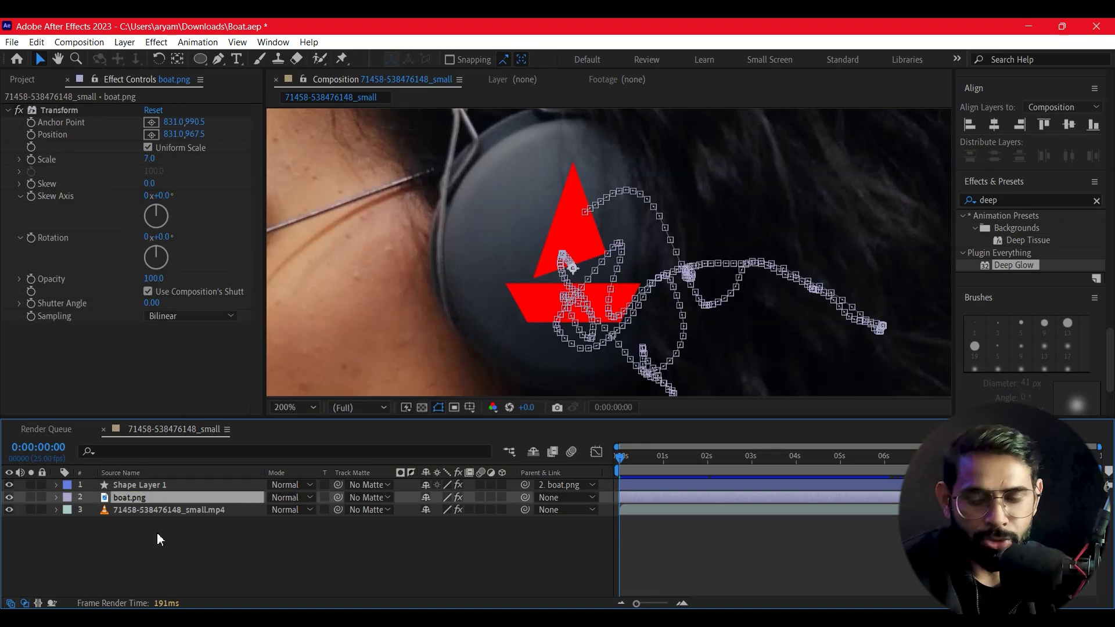
key("ctrl+d")
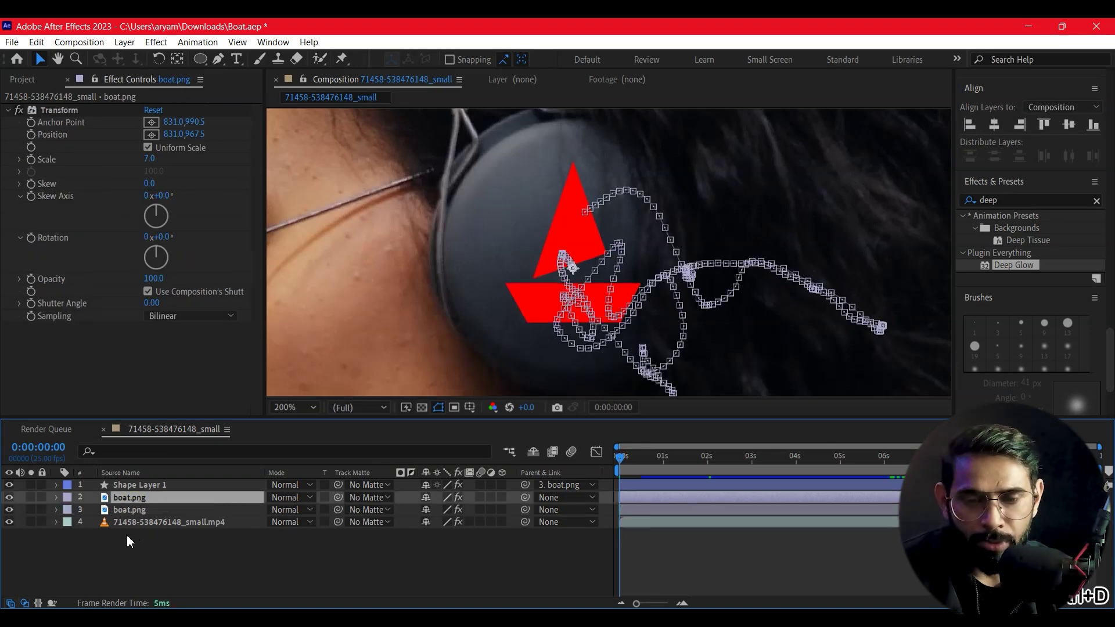
left_click(126, 535)
left_click_drag(128, 499, 138, 486)
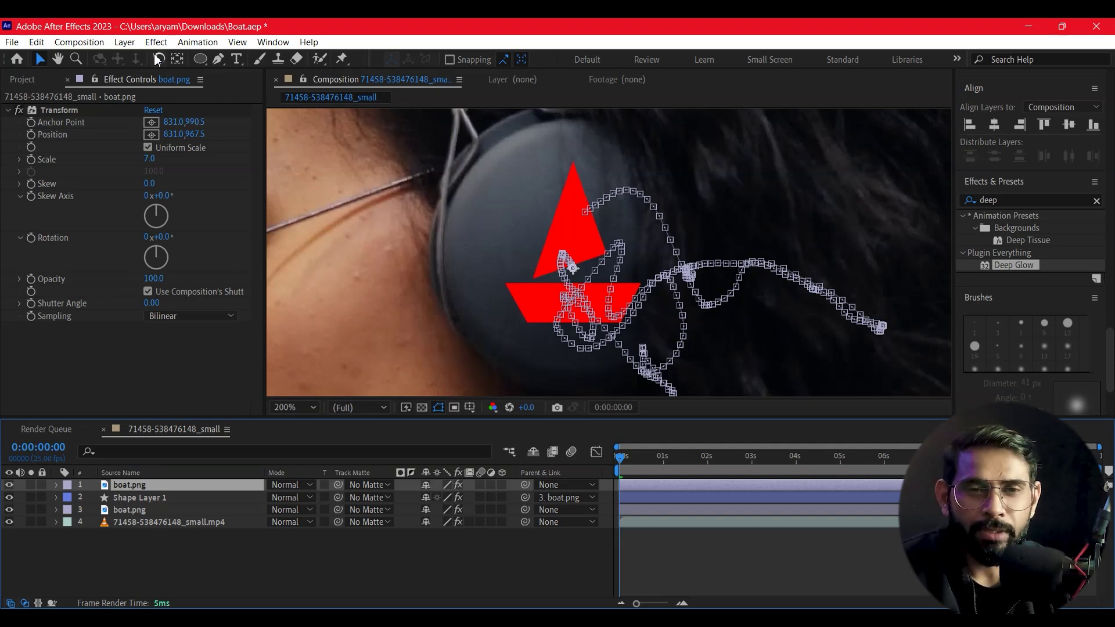
left_click(124, 41)
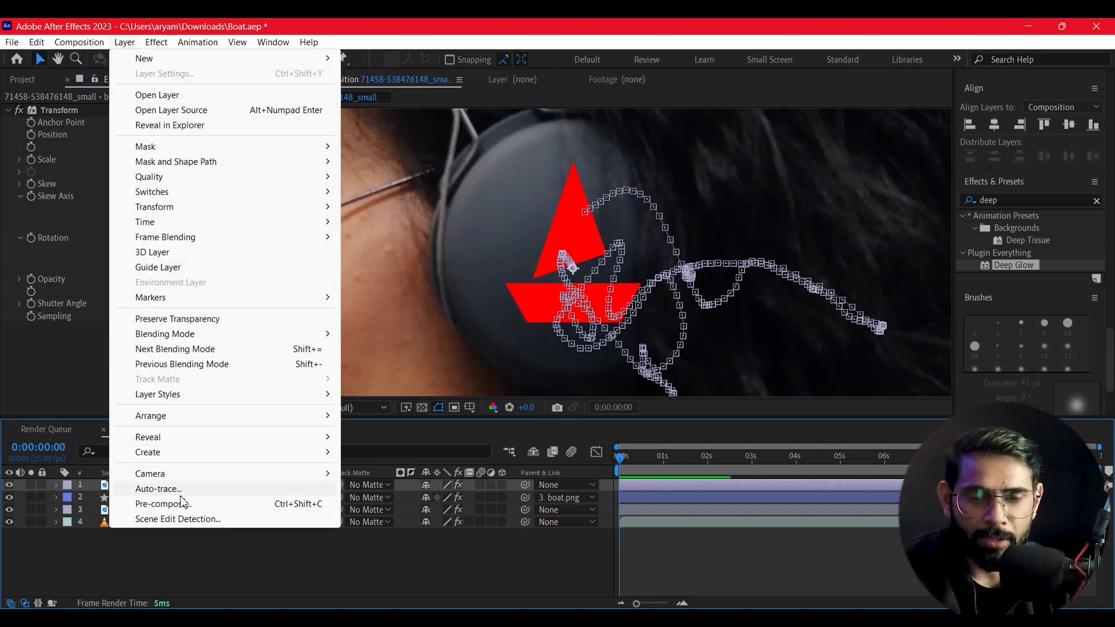
left_click(181, 491)
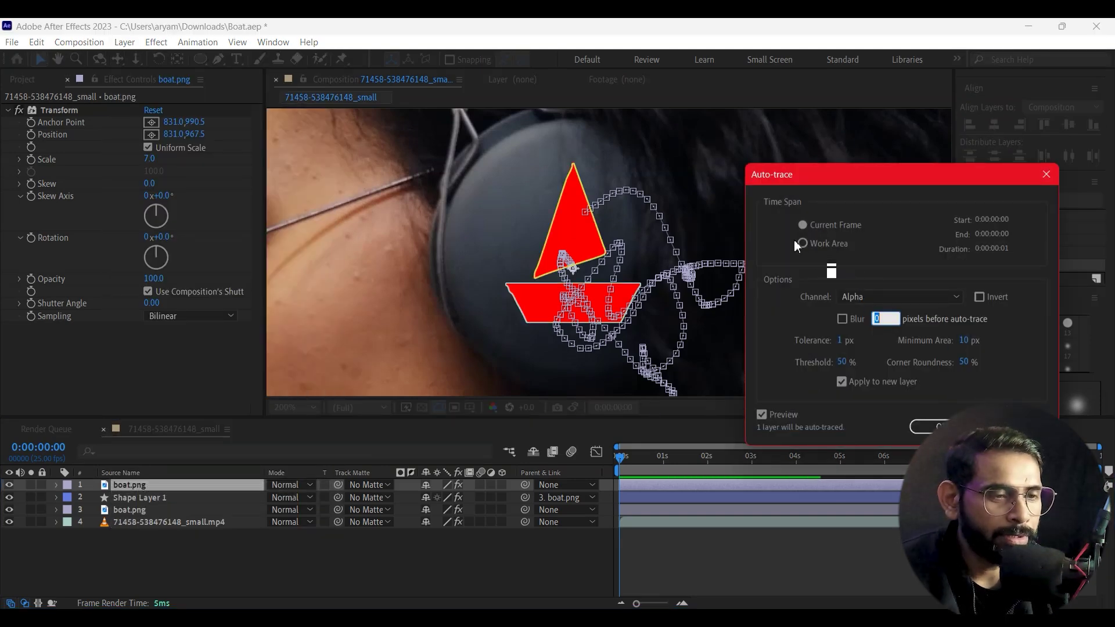
left_click(929, 426)
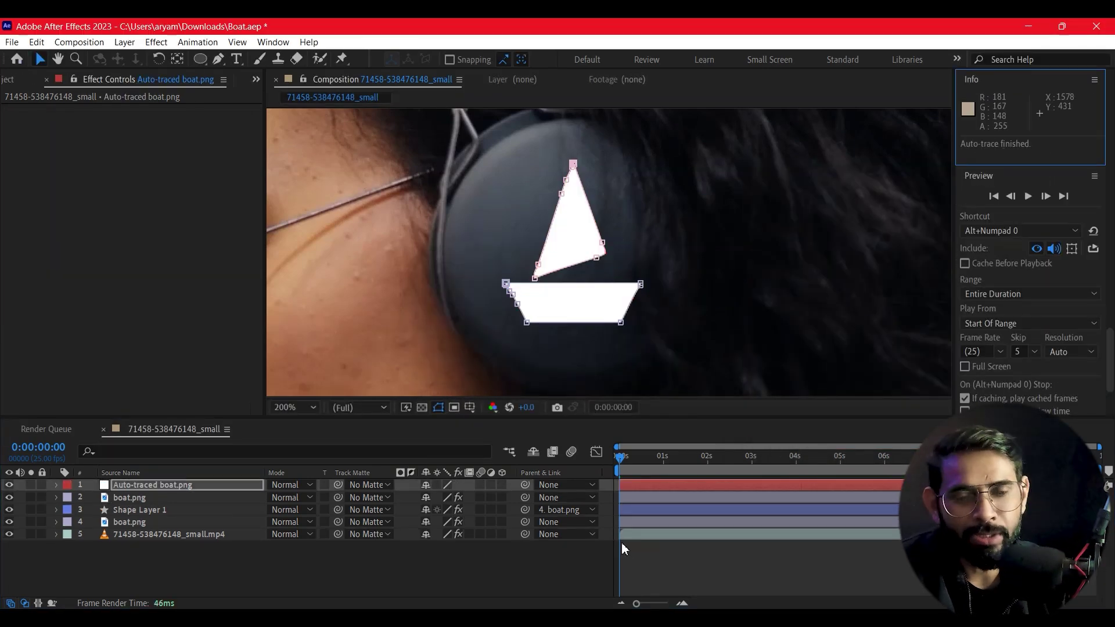
- Apply Saber to Auto-traced boat.png with Core Type set to Layer Masks
left_click(132, 485)
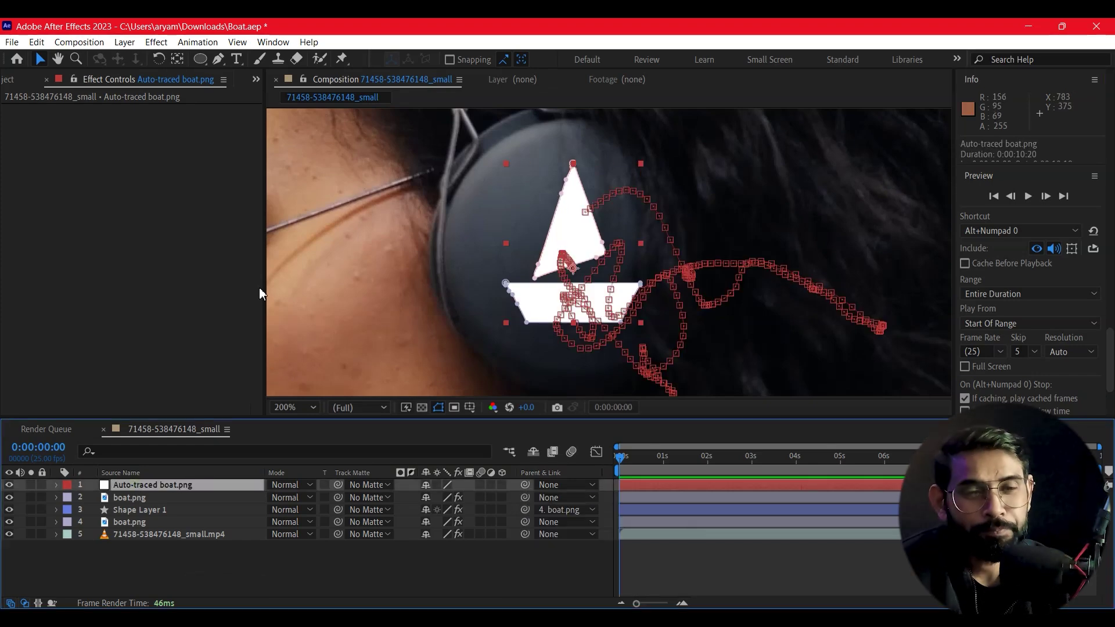
left_click(155, 42)
mouse_move(227, 549)
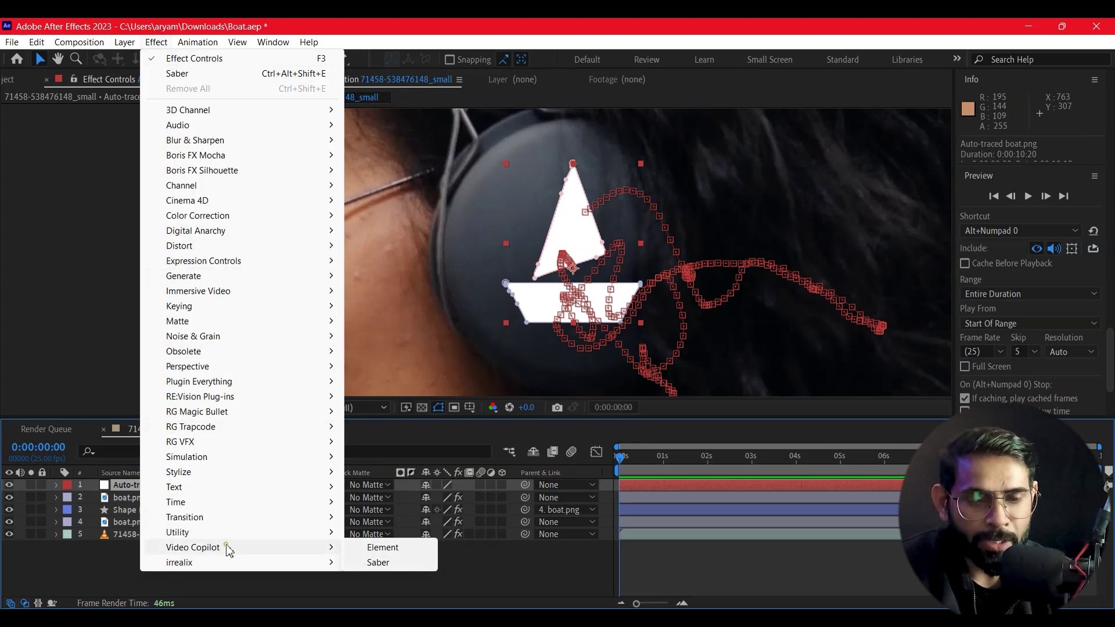
left_click(381, 565)
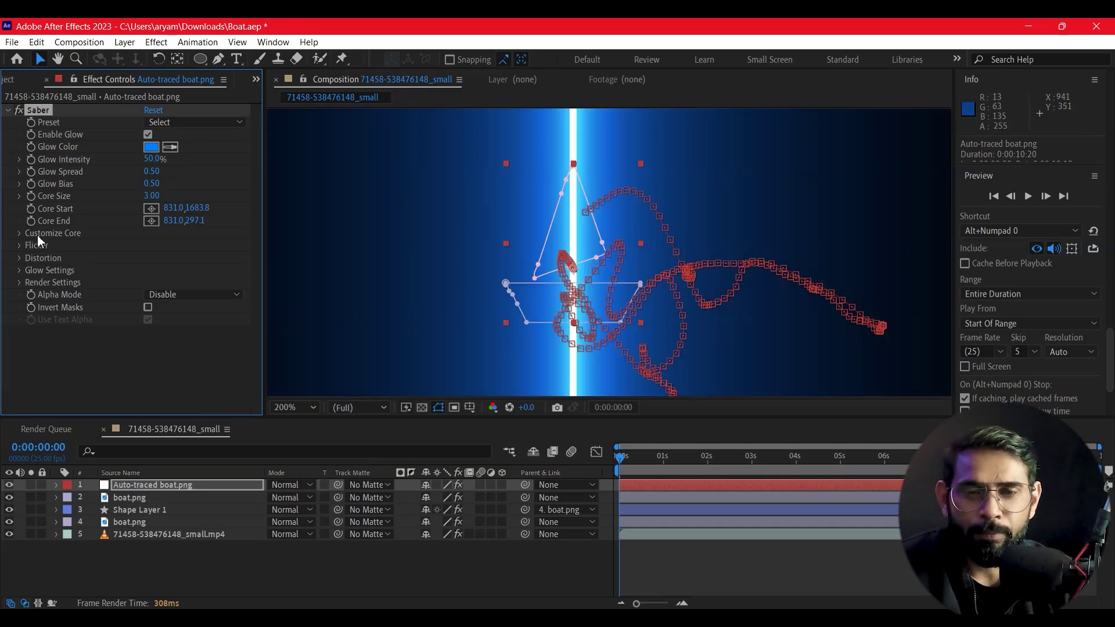
left_click(20, 234)
left_click(209, 246)
left_click(200, 276)
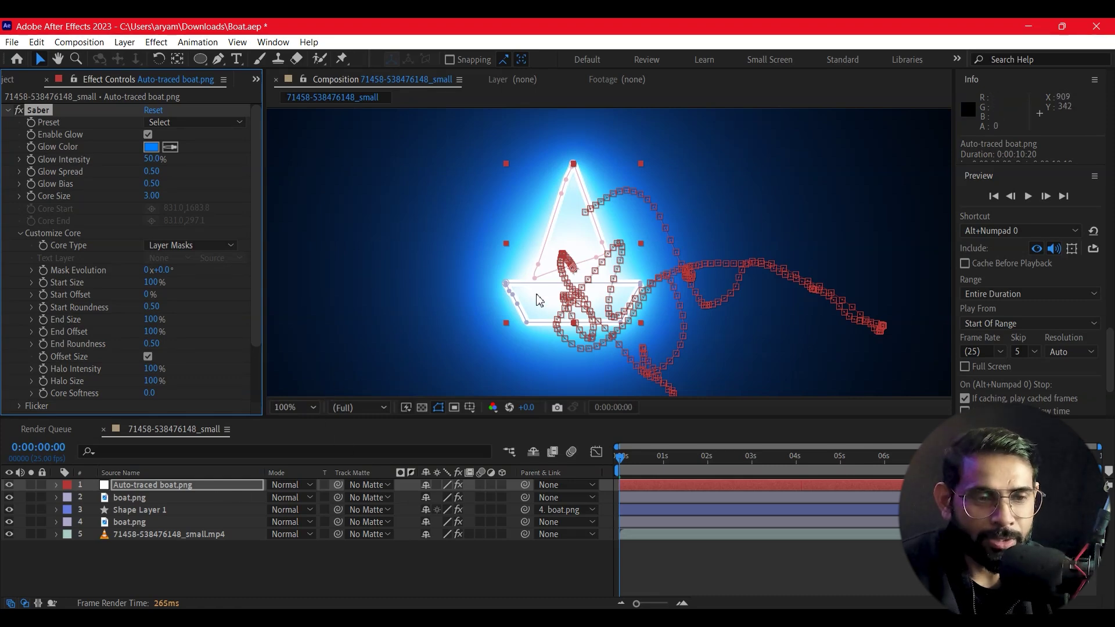
- Set the Auto-traced boat.png layer's blending mode to Screen
scroll(536, 300, "down", 2)
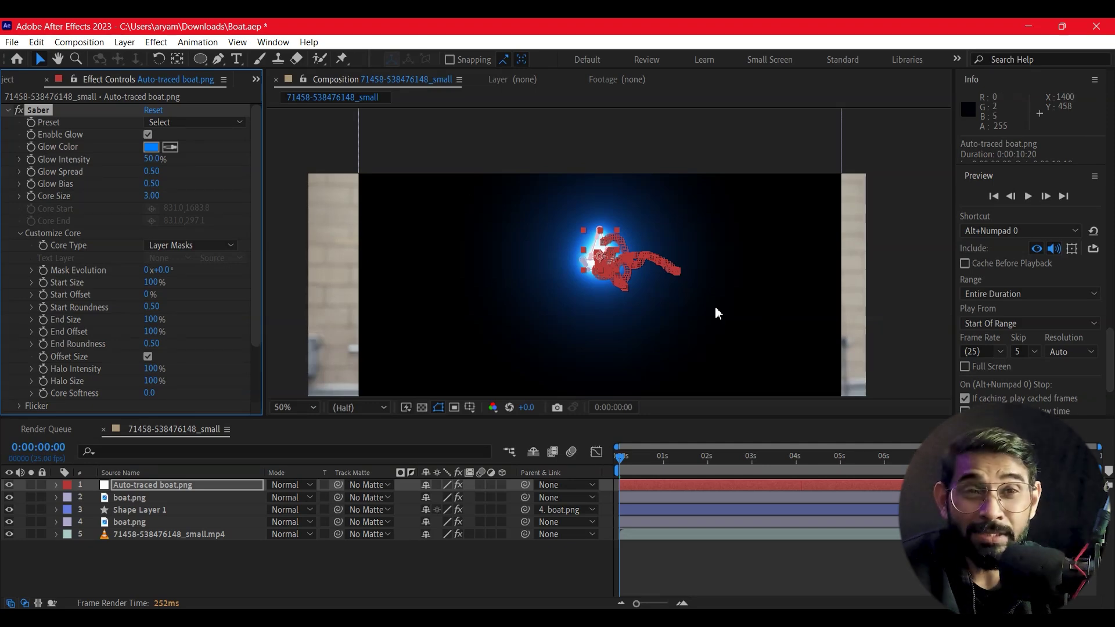
left_click(299, 483)
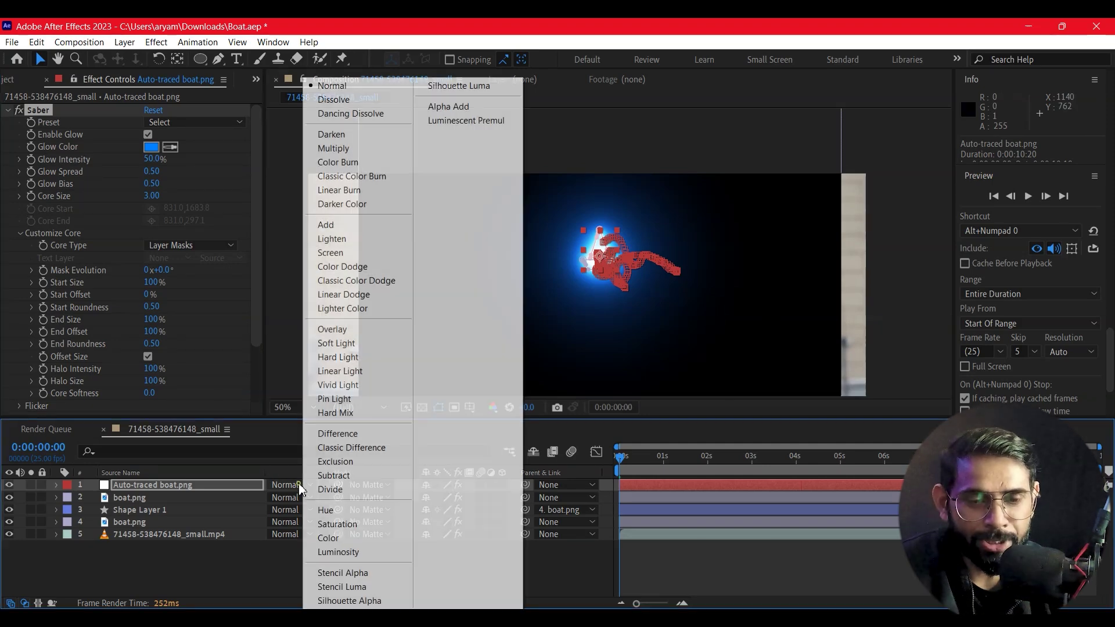
left_click(351, 258)
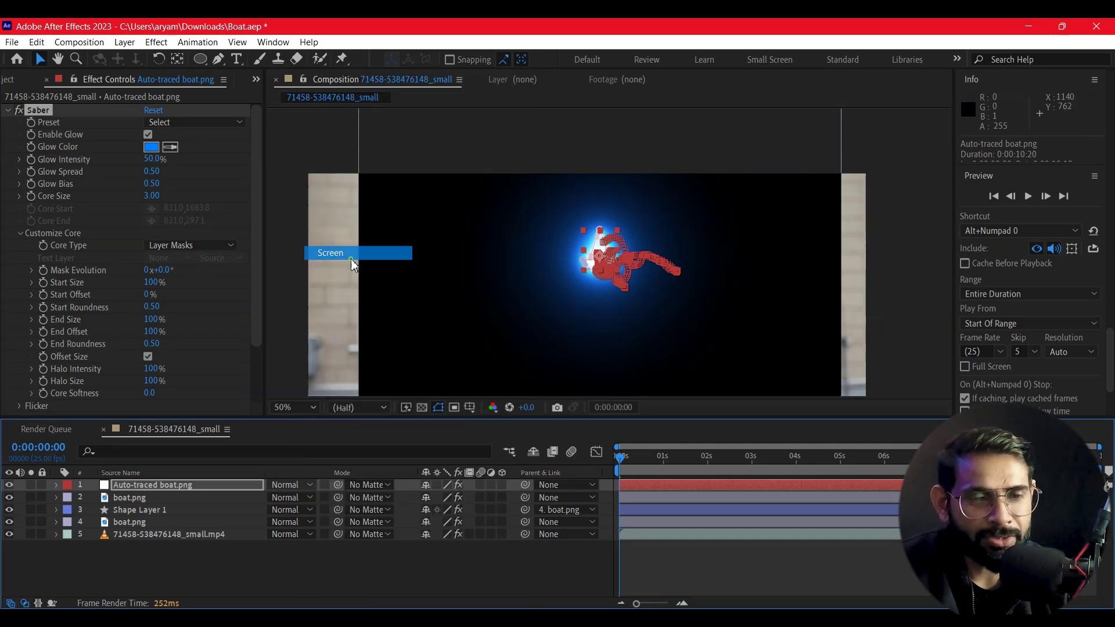
left_click(694, 222)
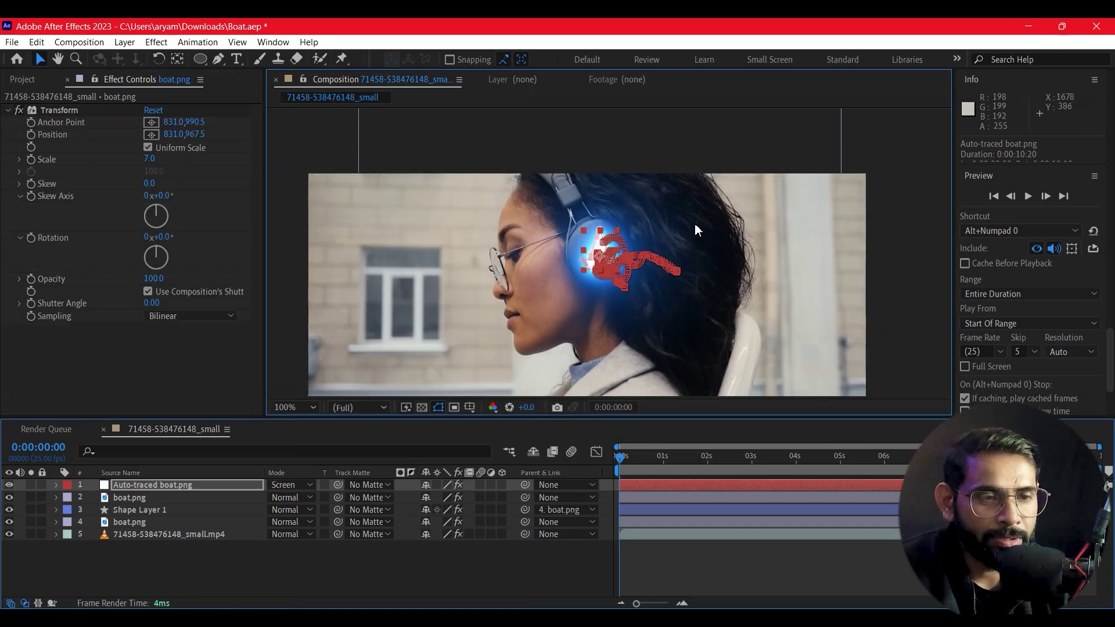
- Switch the traced boat's Saber preset to Neon
key("period")
key("period")
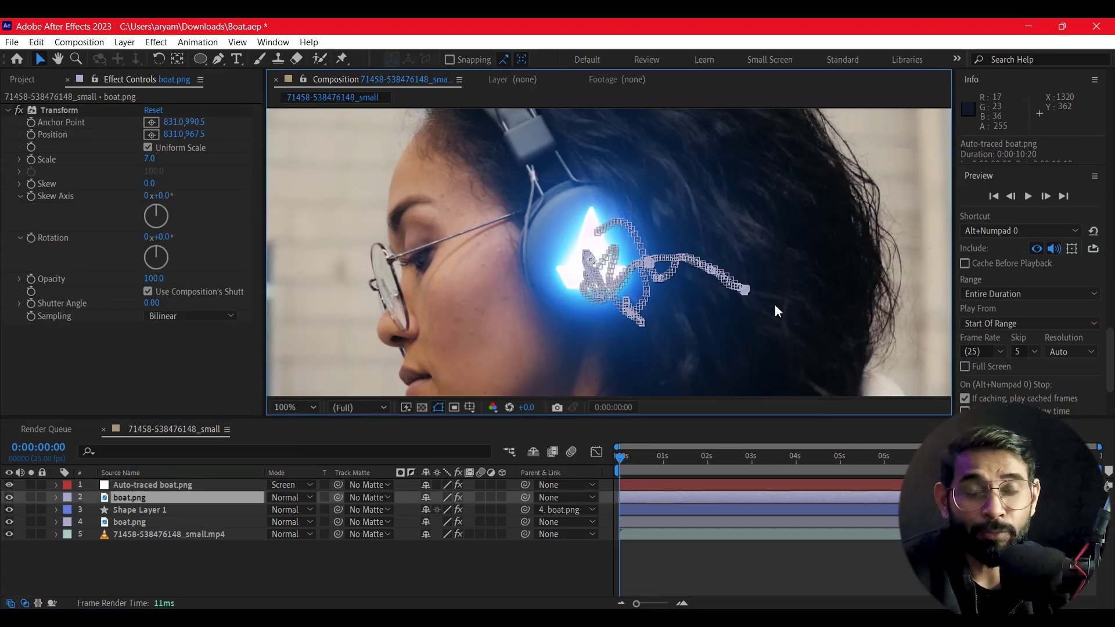
left_click(633, 267)
left_click(162, 122)
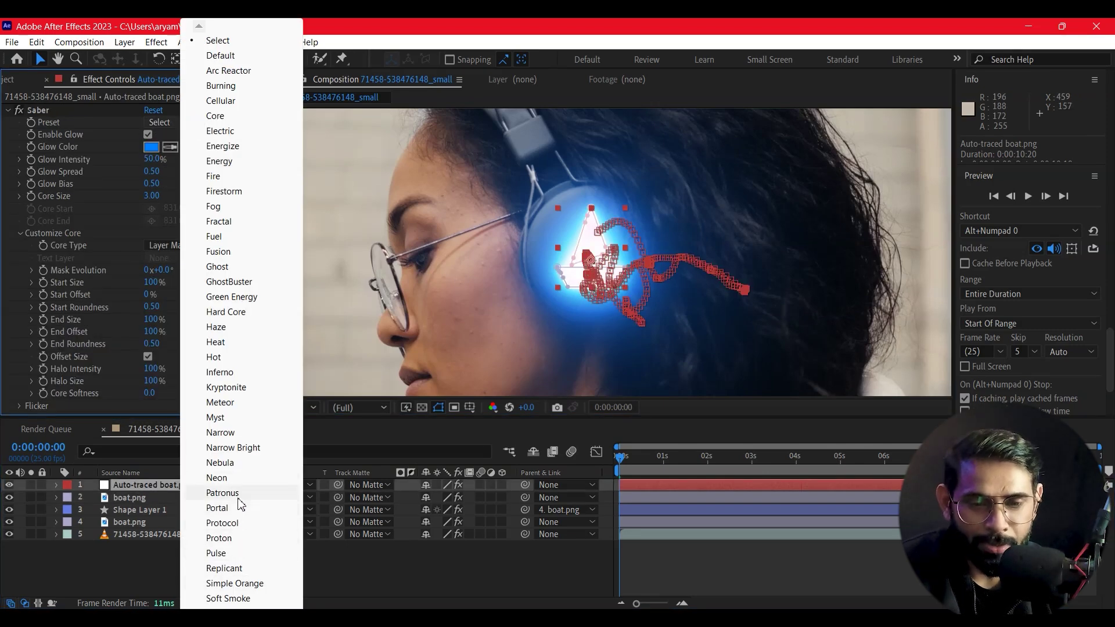
left_click(236, 477)
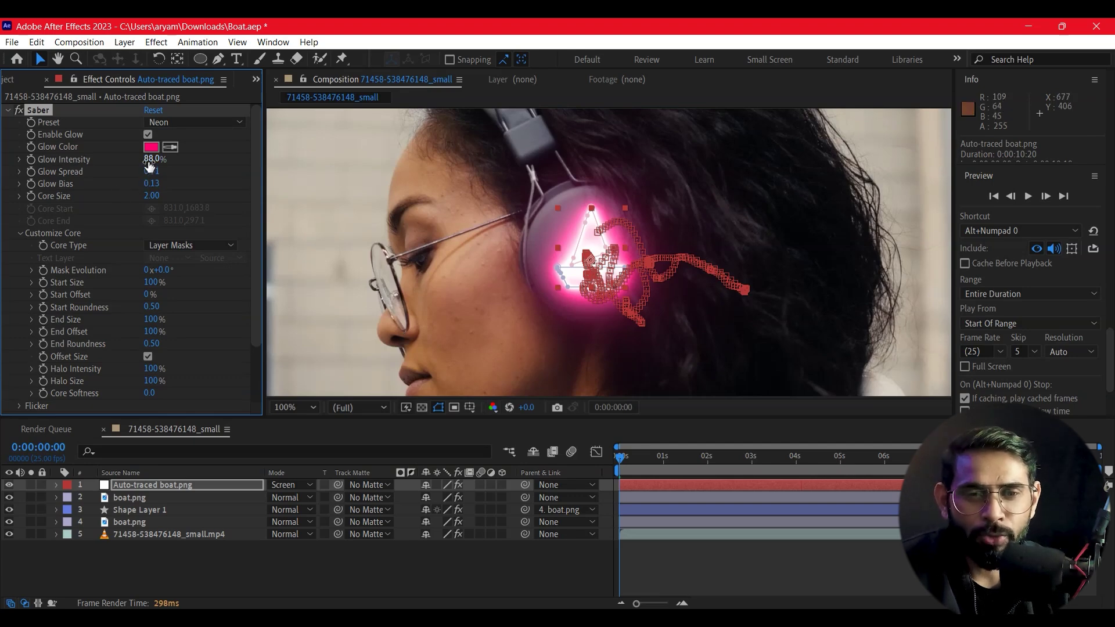
- Set Saber Glow Intensity to 46% and Core Size to 2.30
left_click_drag(128, 159, 113, 164)
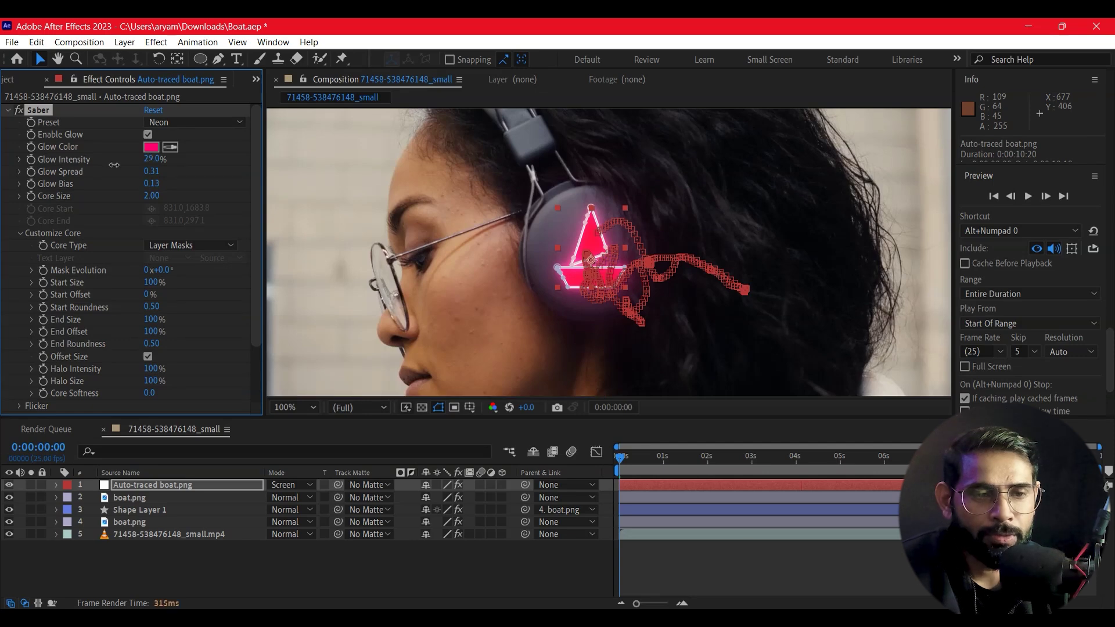
left_click_drag(117, 167, 125, 170)
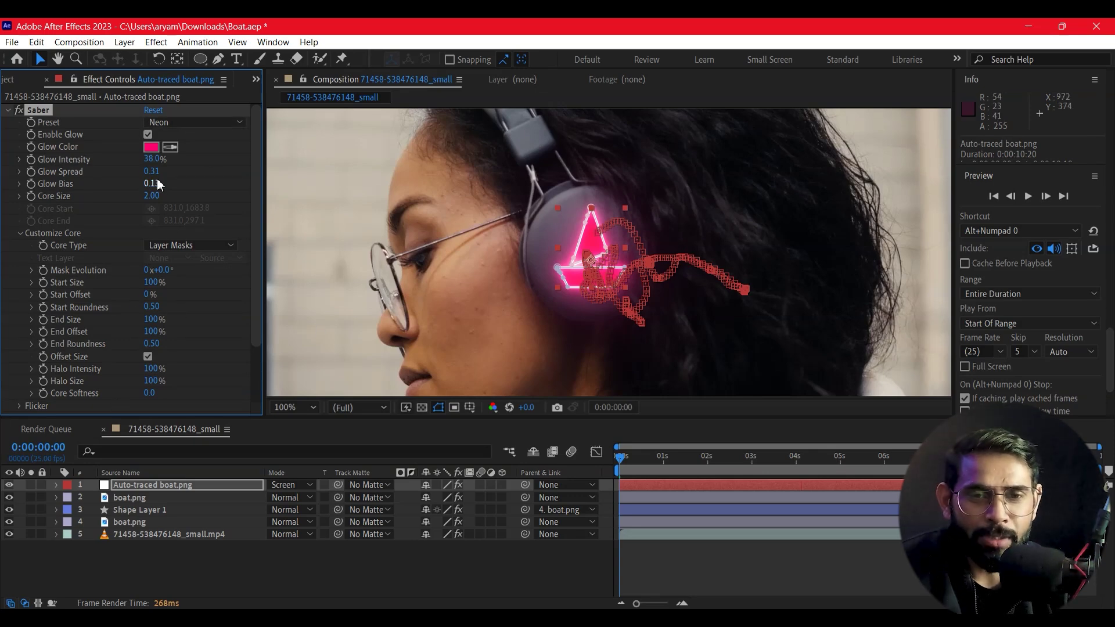
left_click_drag(157, 160, 154, 196)
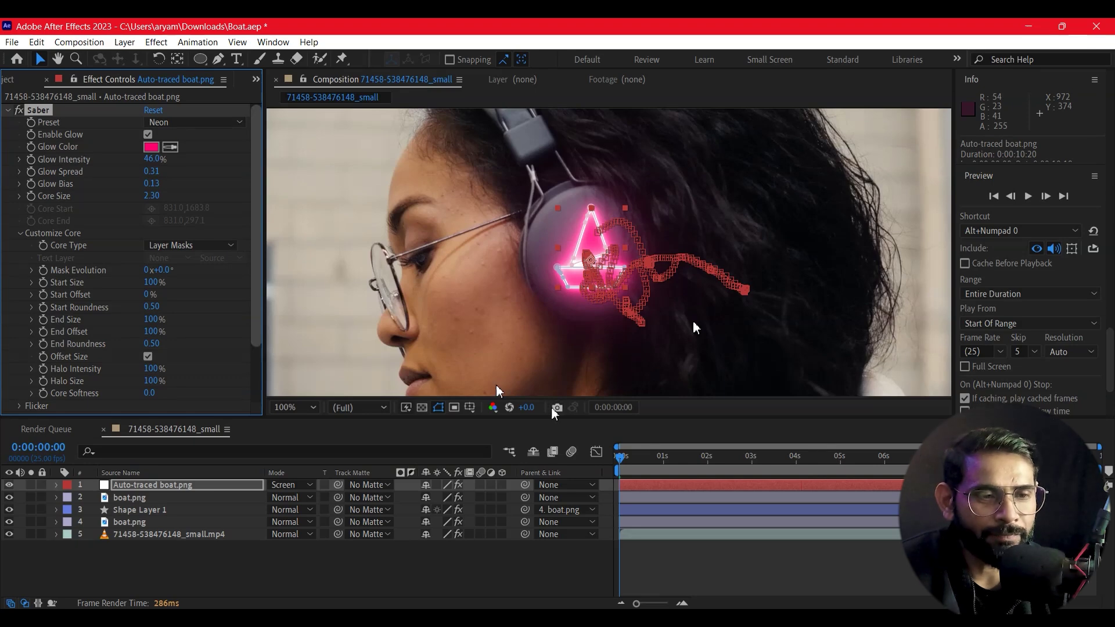
left_click(816, 295)
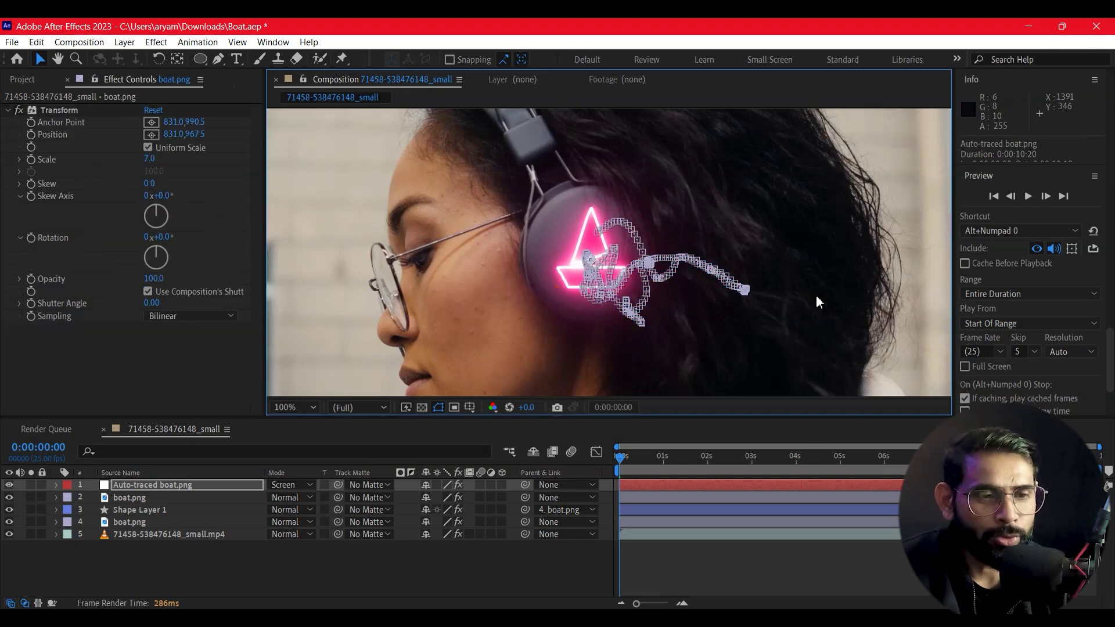
left_click(703, 561)
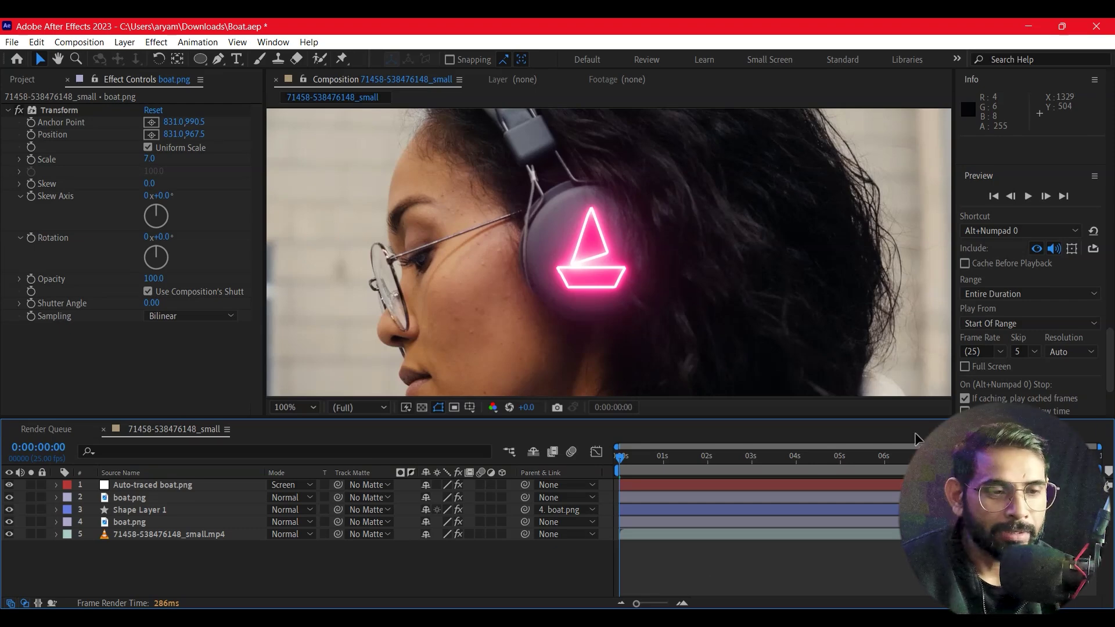
- Preview the neon boat with the green ring on the tracked earcup
scroll(763, 281, "down", 1)
key("space")
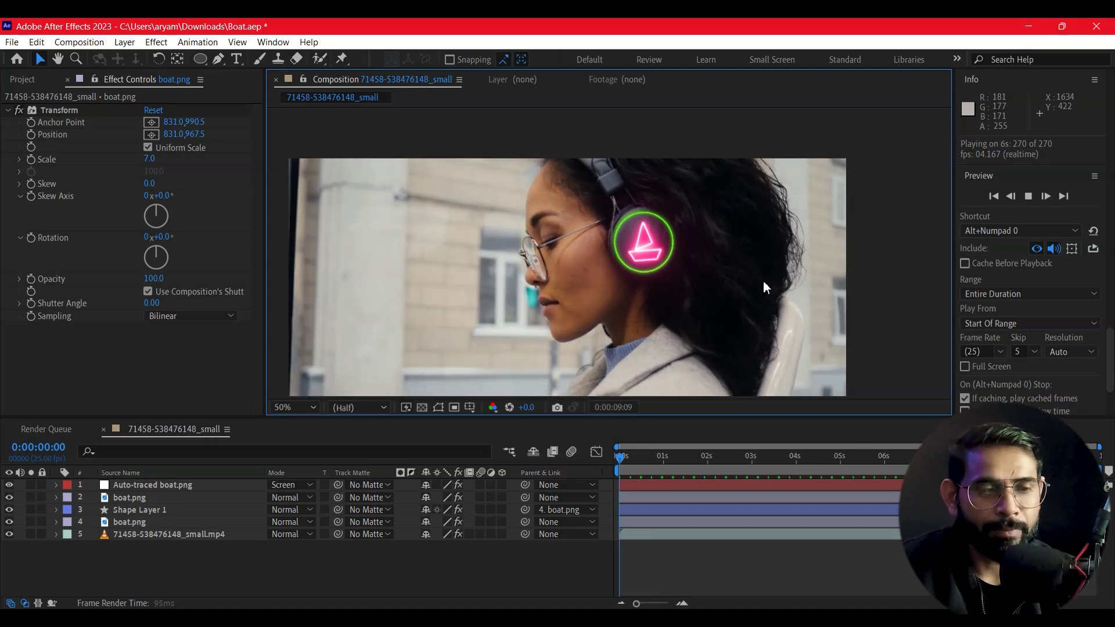
key("space")
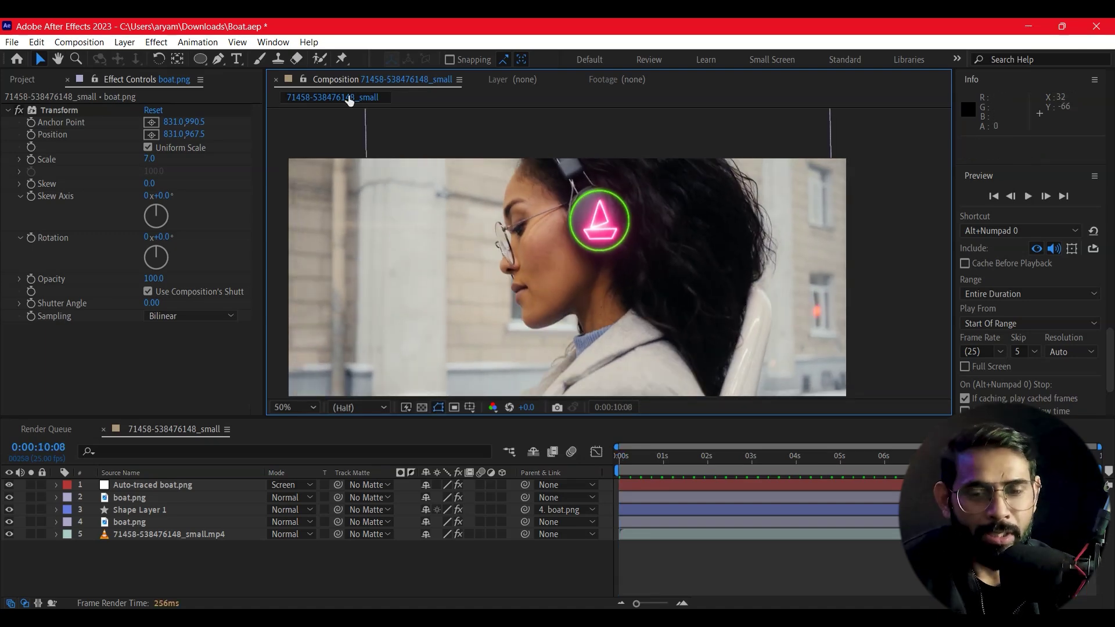
- Hide boat.png and Shape Layer 1, then preview the neon boat from the start without the ring
left_click(8, 501)
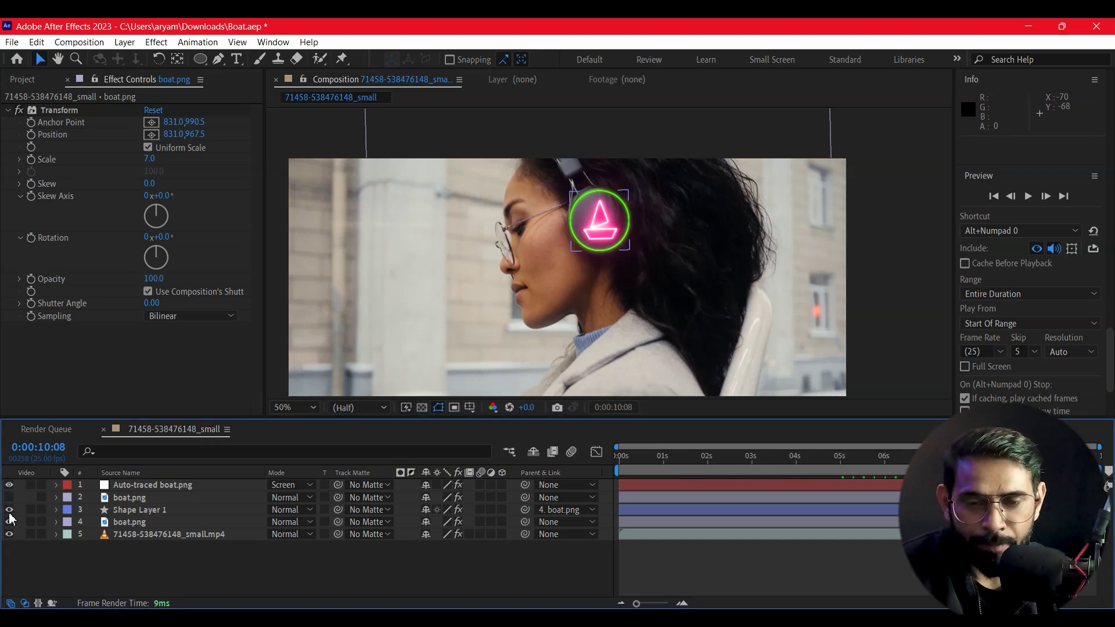
left_click(9, 511)
left_click(845, 558)
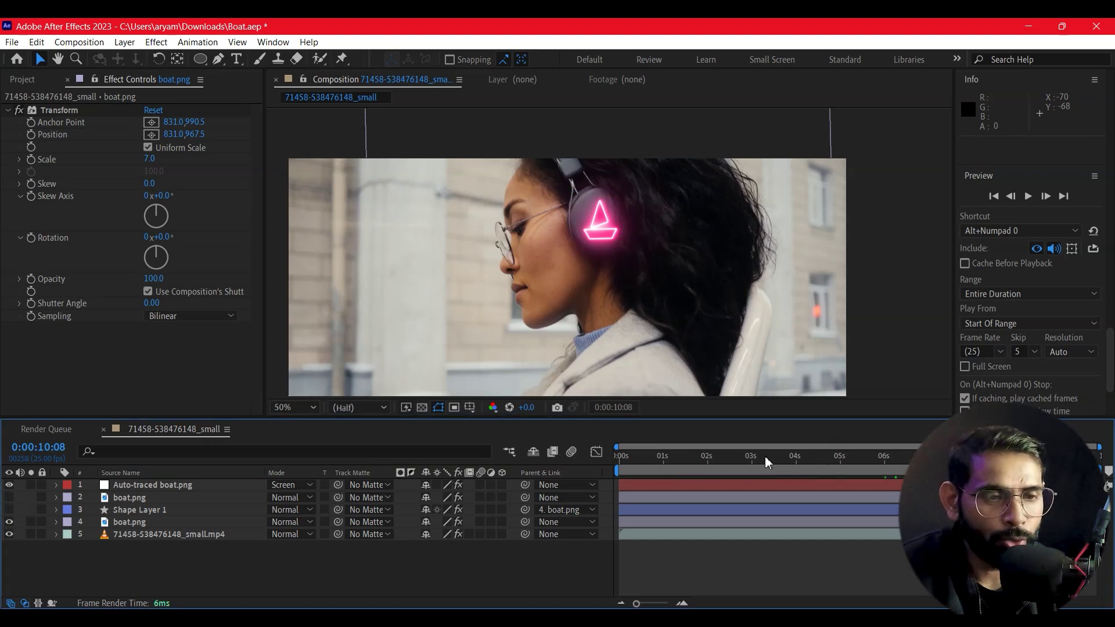
key("Home")
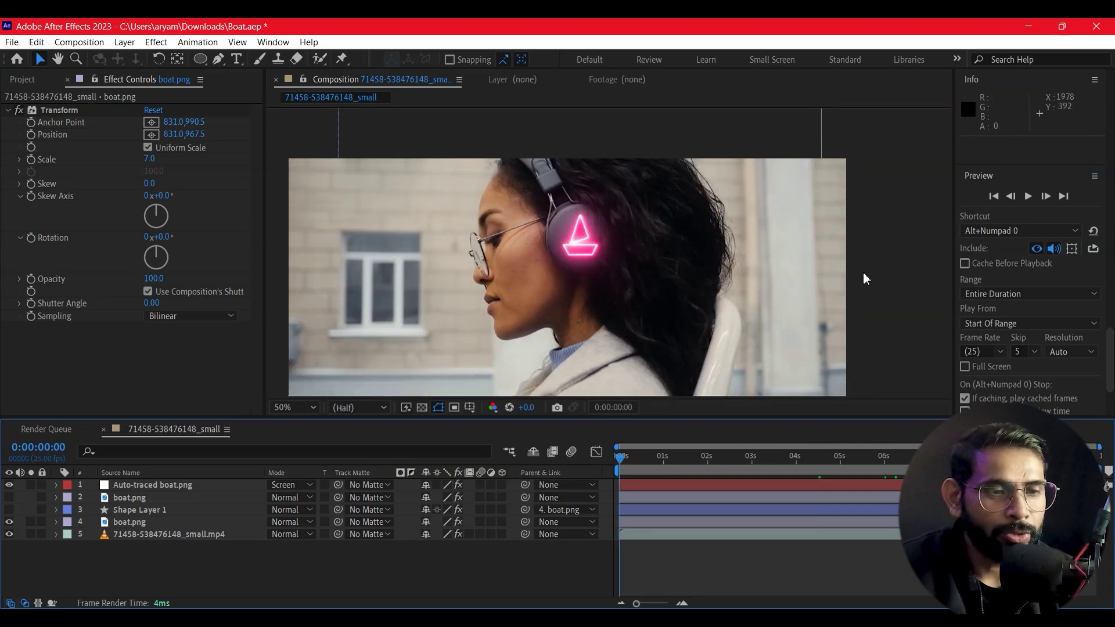
key("space")
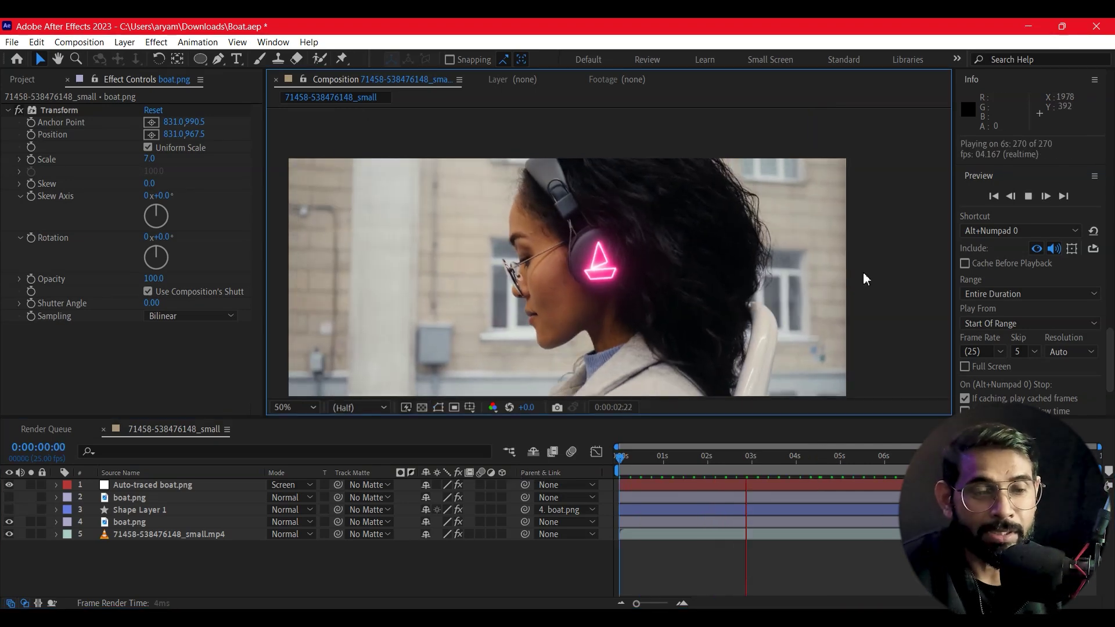
key("space")
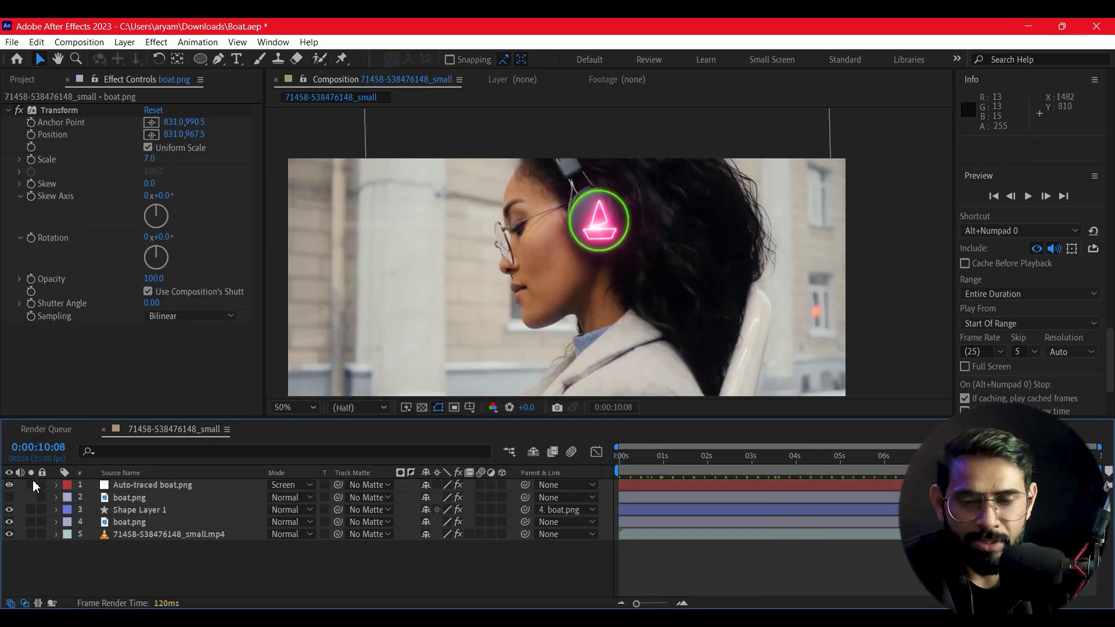
left_click(133, 502)
- Change Shape Layer 1's stroke colour to pure red FF0000
left_click(144, 509)
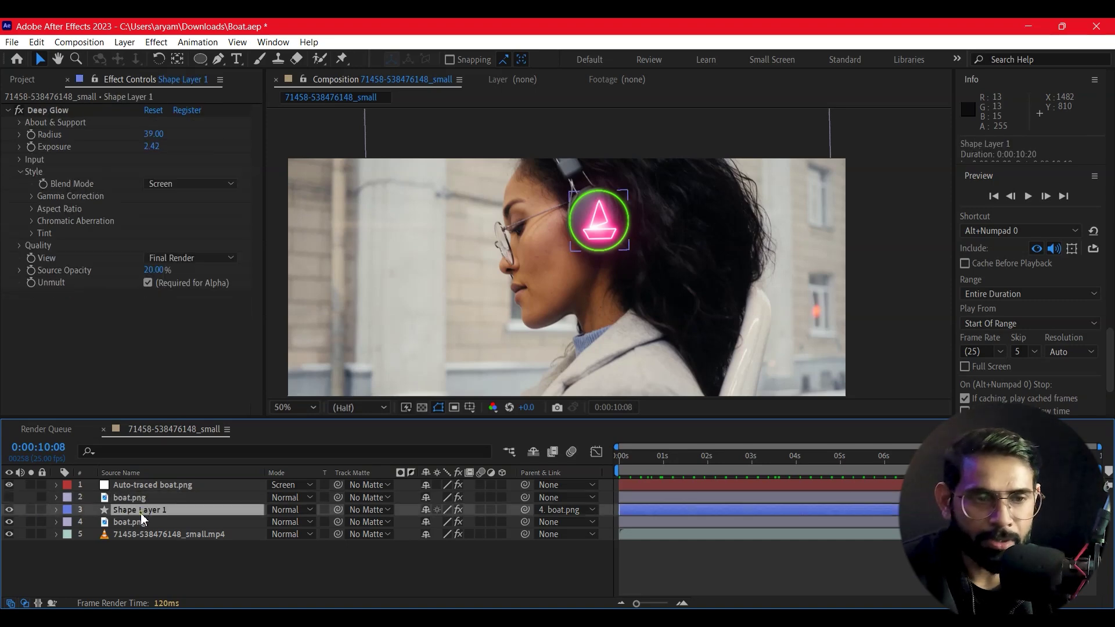
left_click(623, 59)
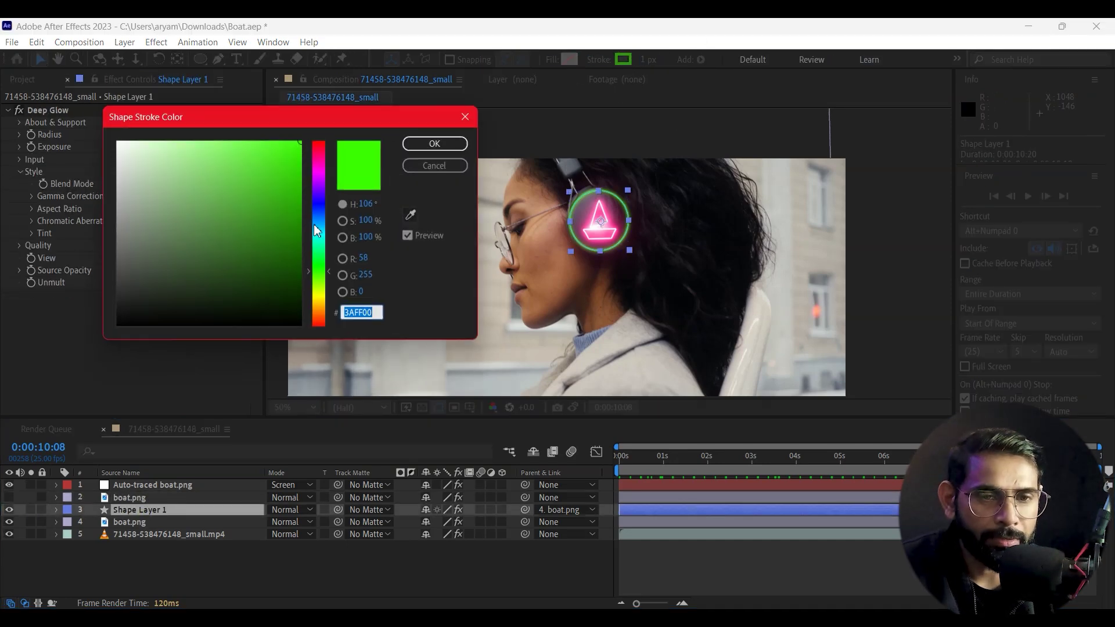
left_click(318, 164)
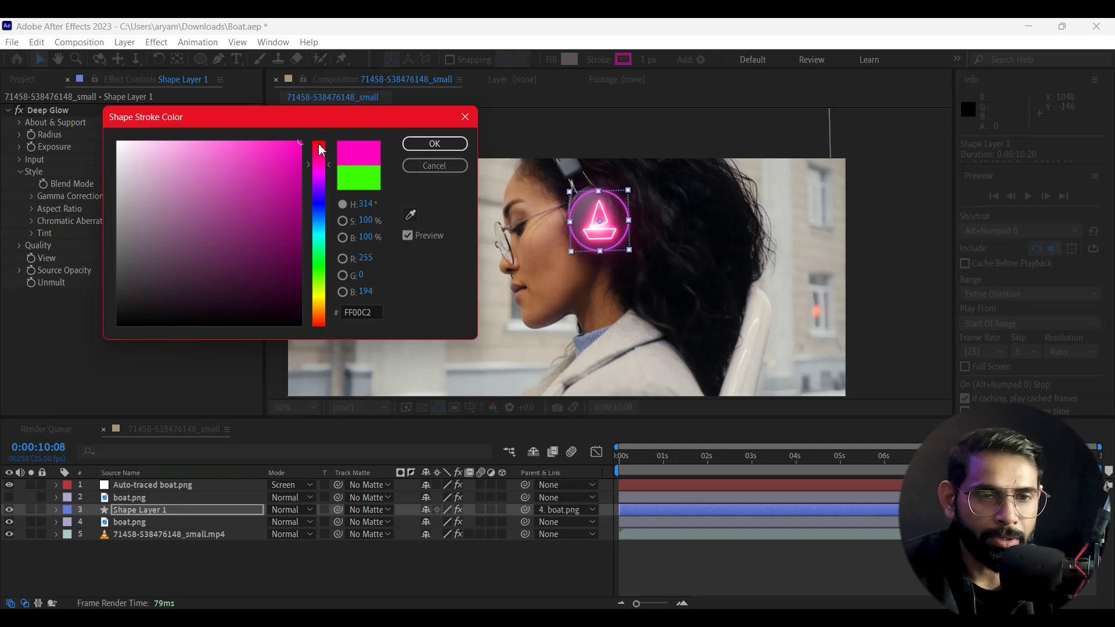
left_click_drag(318, 145, 318, 130)
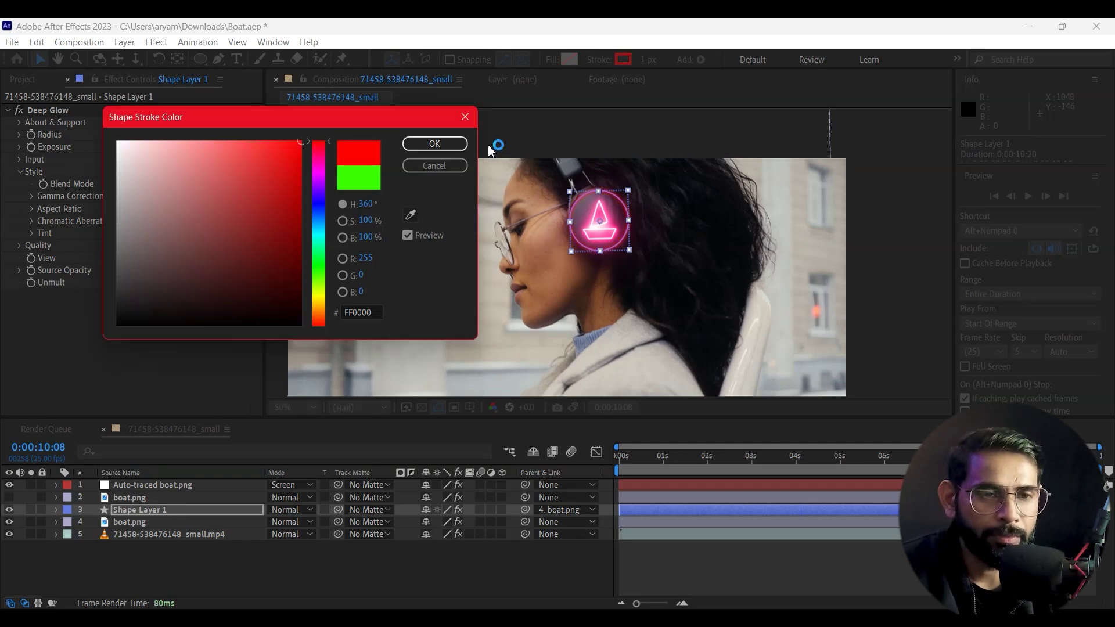
left_click(459, 145)
key("ctrl+Down")
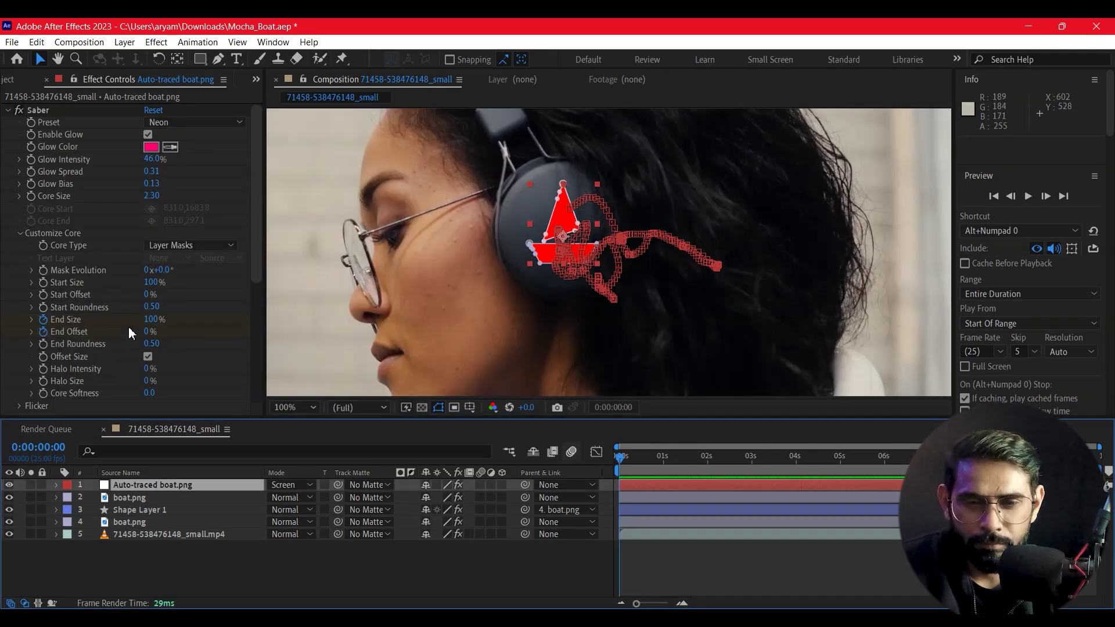
- Keyframe Saber End Size at 0% at frame 0, then End Size and End Offset at 100% near 3 seconds
left_click(154, 320)
type("0")
key("Return")
left_click_drag(630, 456, 793, 471)
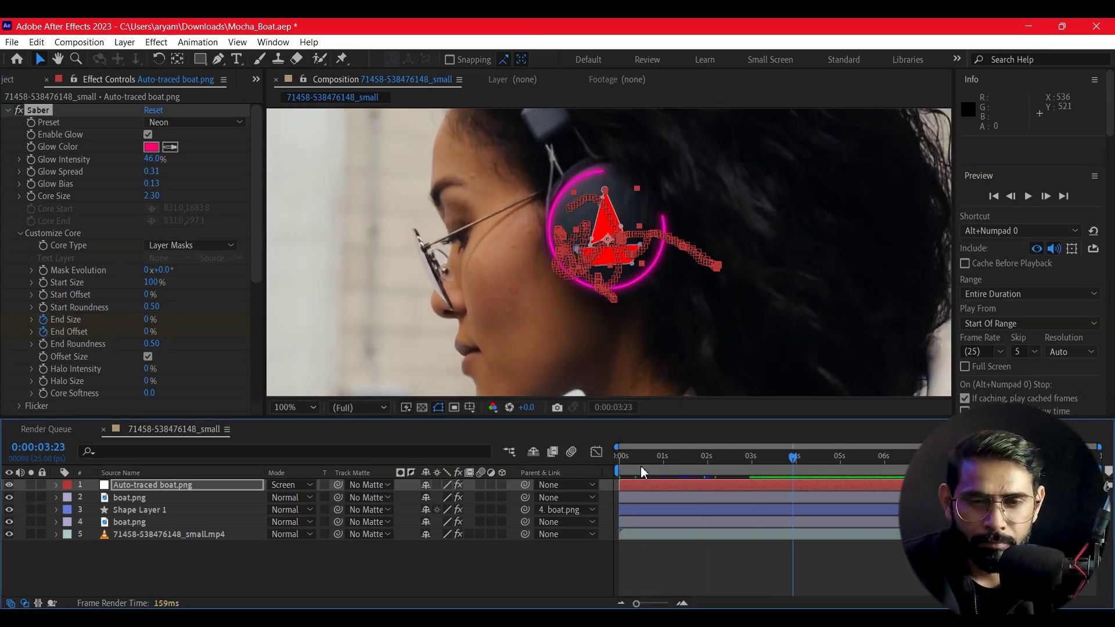
left_click(146, 323)
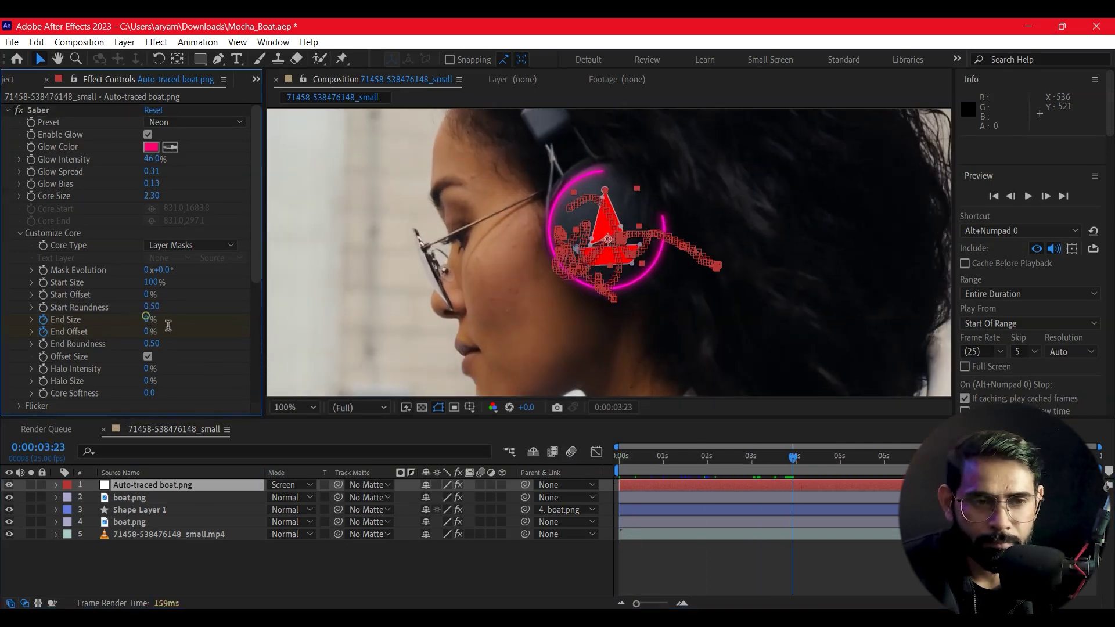
type("100")
key("Return")
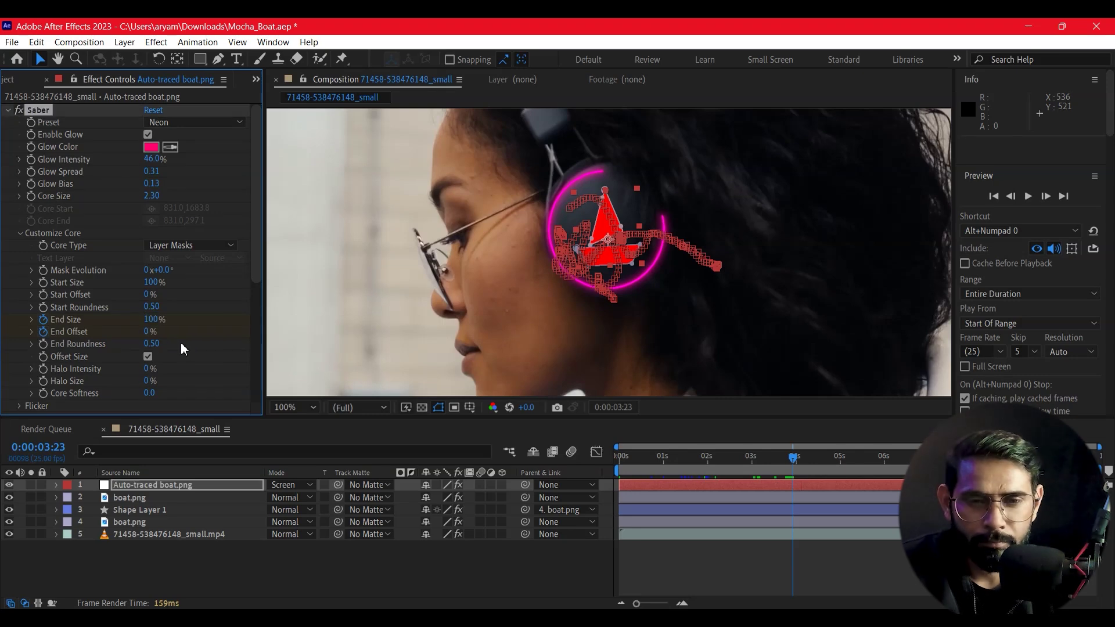
left_click(147, 331)
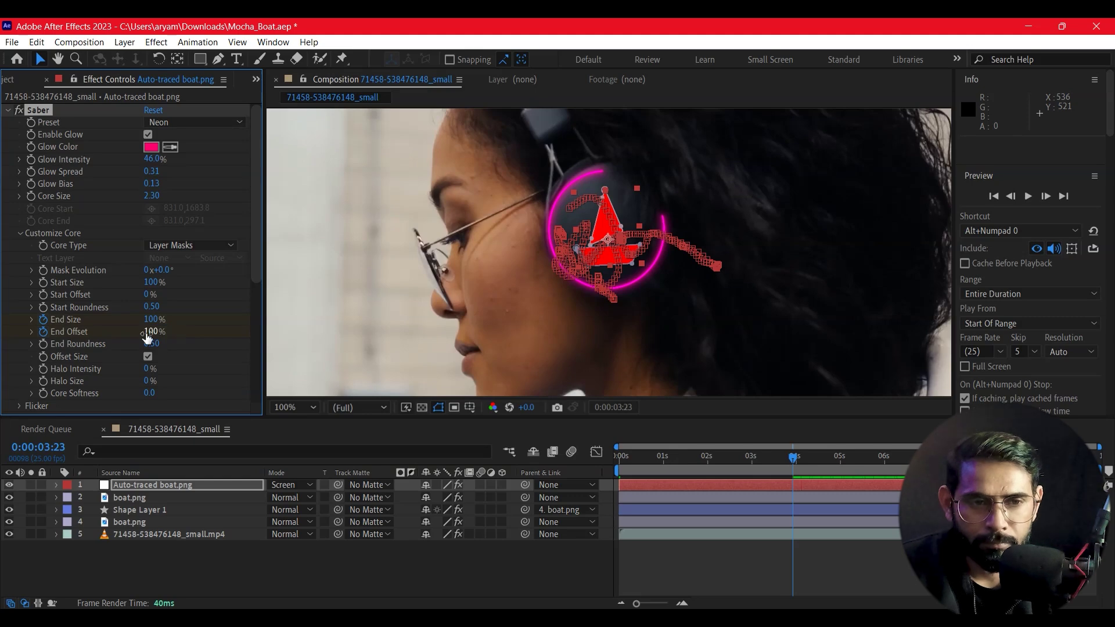
key("Return")
- Rotate Mask Evolution to shift the stroke start, then preview the draw-on without layer outlines
mouse_move(747, 471)
left_mouse_down()
mouse_move(650, 481)
mouse_move(730, 482)
left_mouse_up()
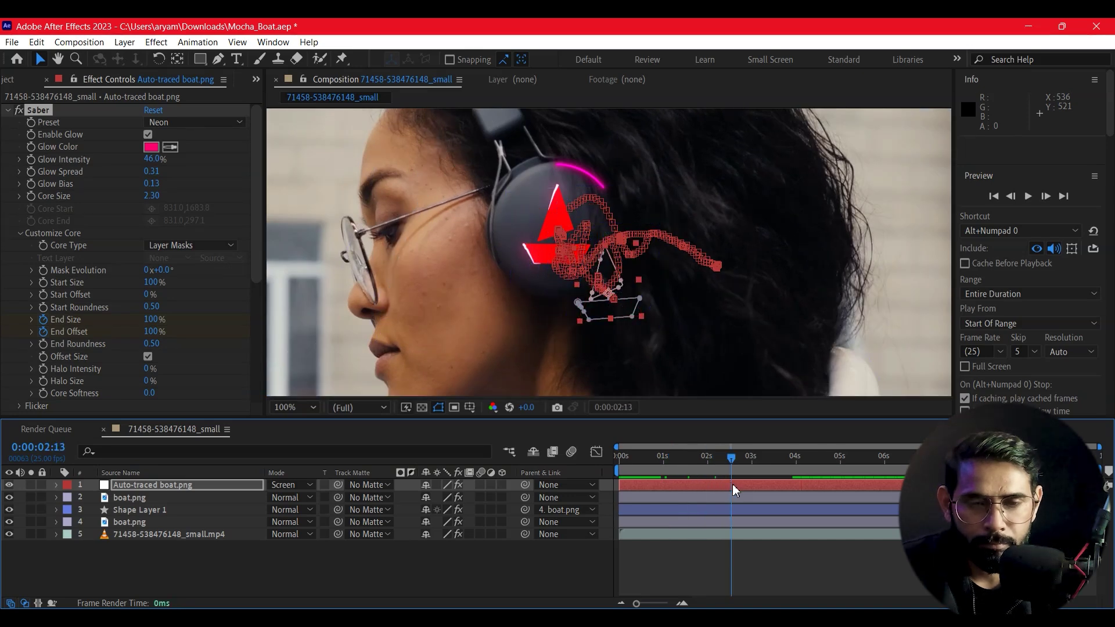
left_click_drag(730, 482, 750, 485)
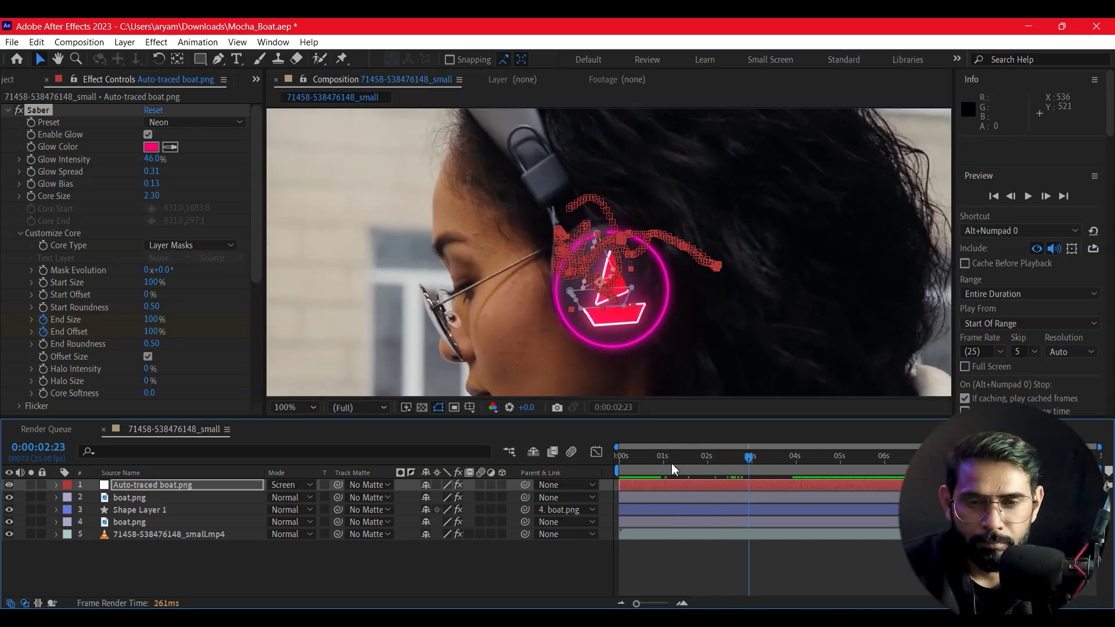
left_click_drag(164, 273, 201, 278)
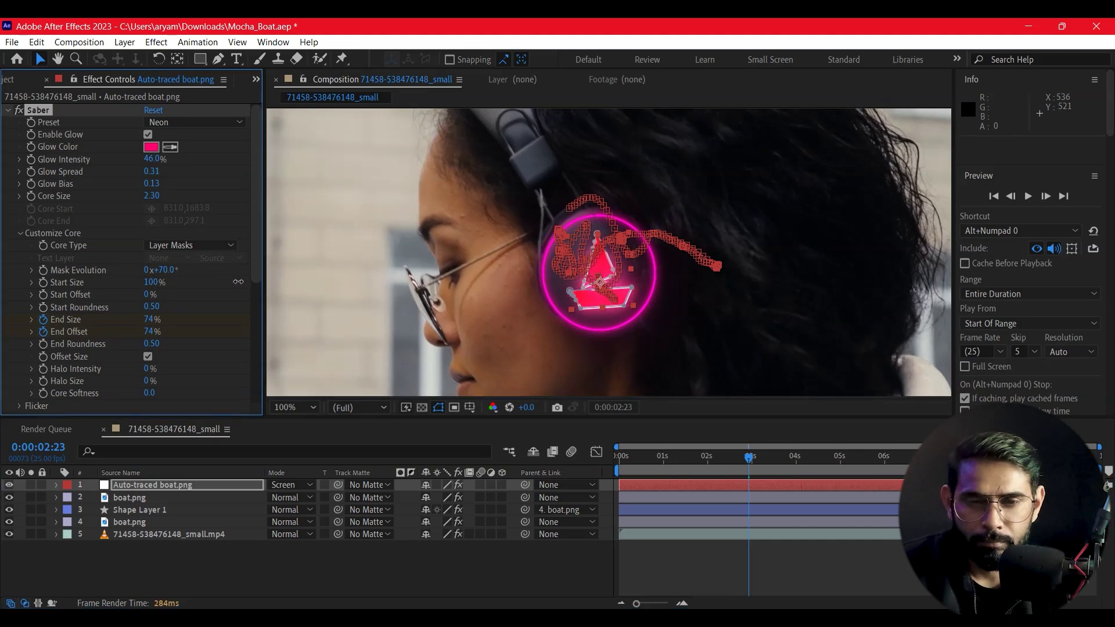
left_click(781, 491)
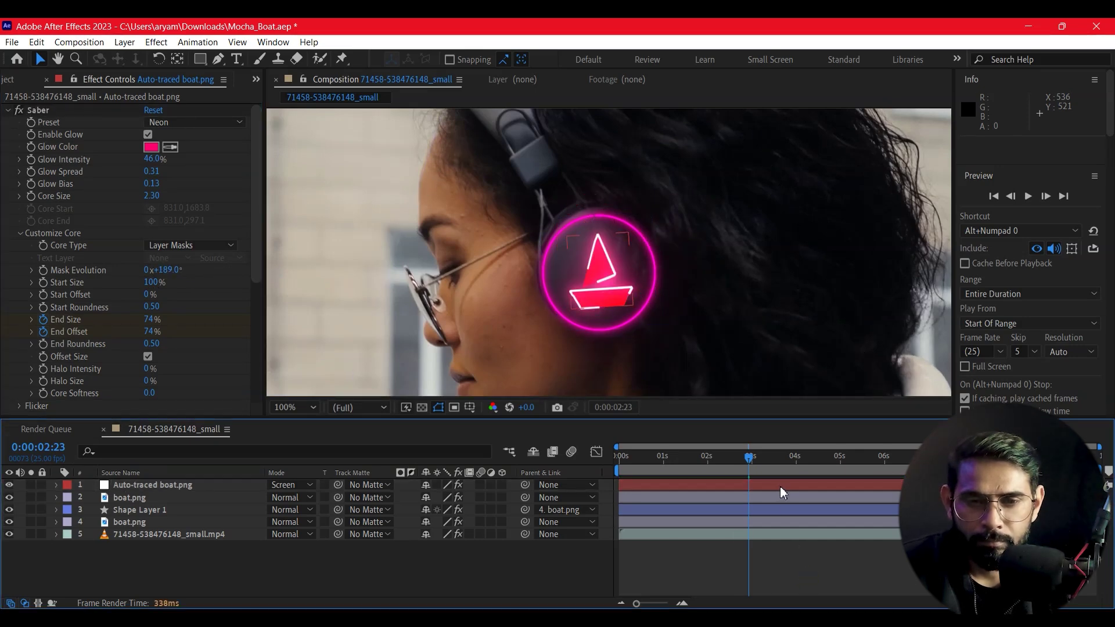
left_click_drag(746, 468, 563, 468)
key("space")
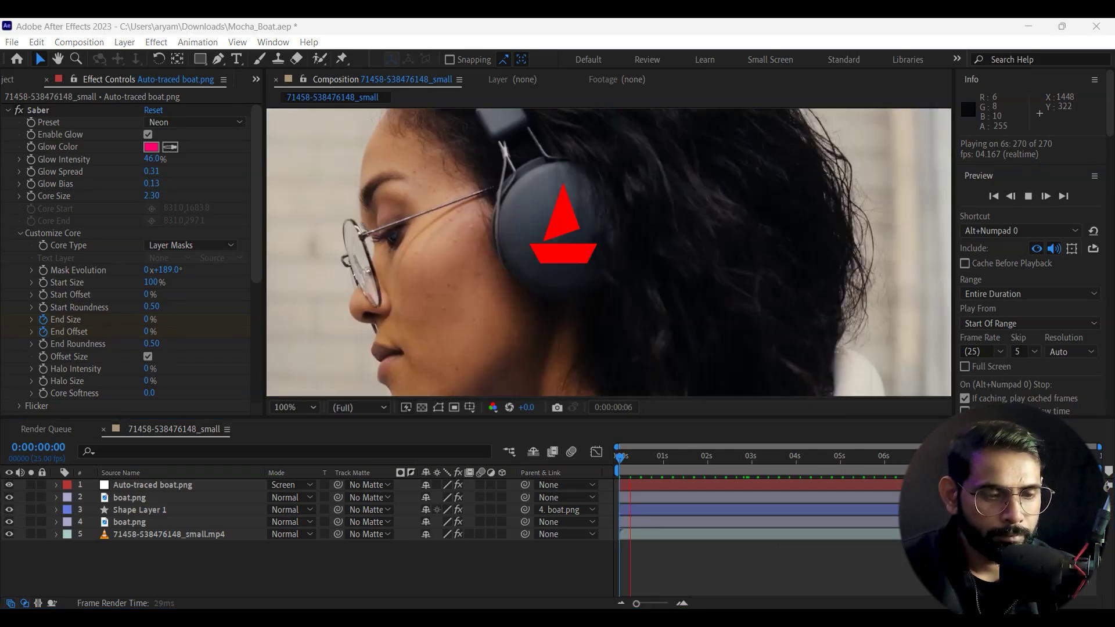
- Set the Boat.aep viewer's preview resolution to Auto
left_click(358, 407)
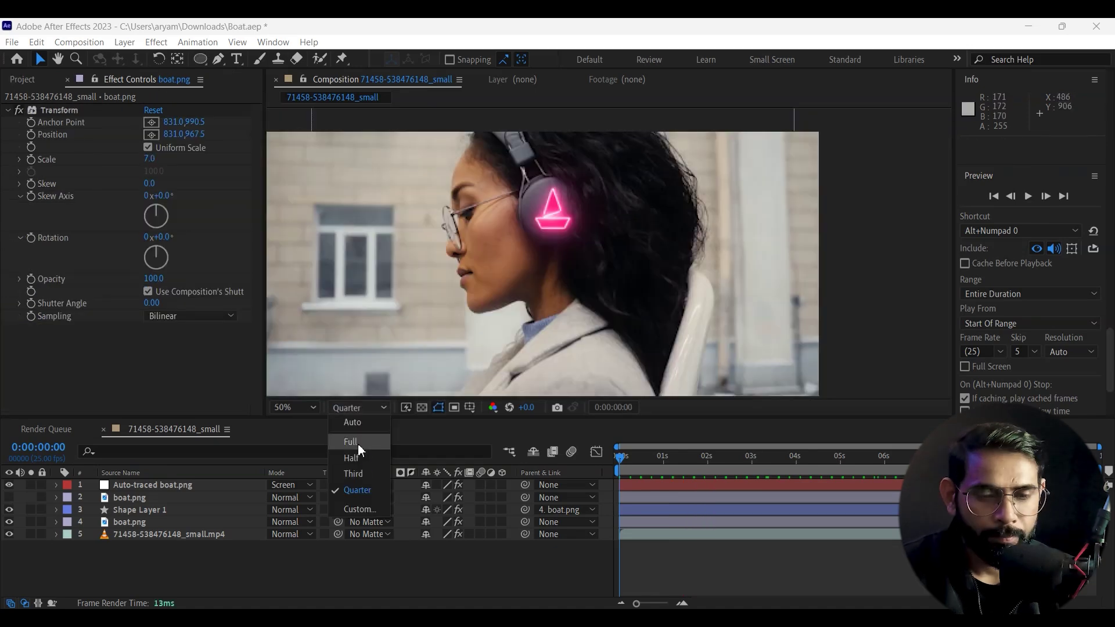
left_click(360, 424)
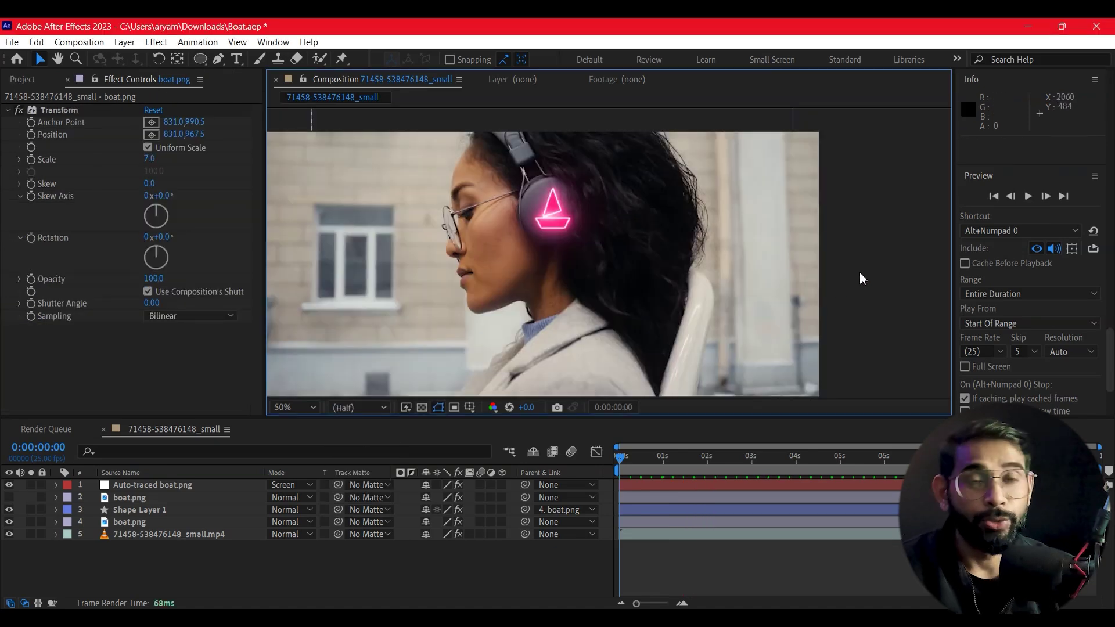